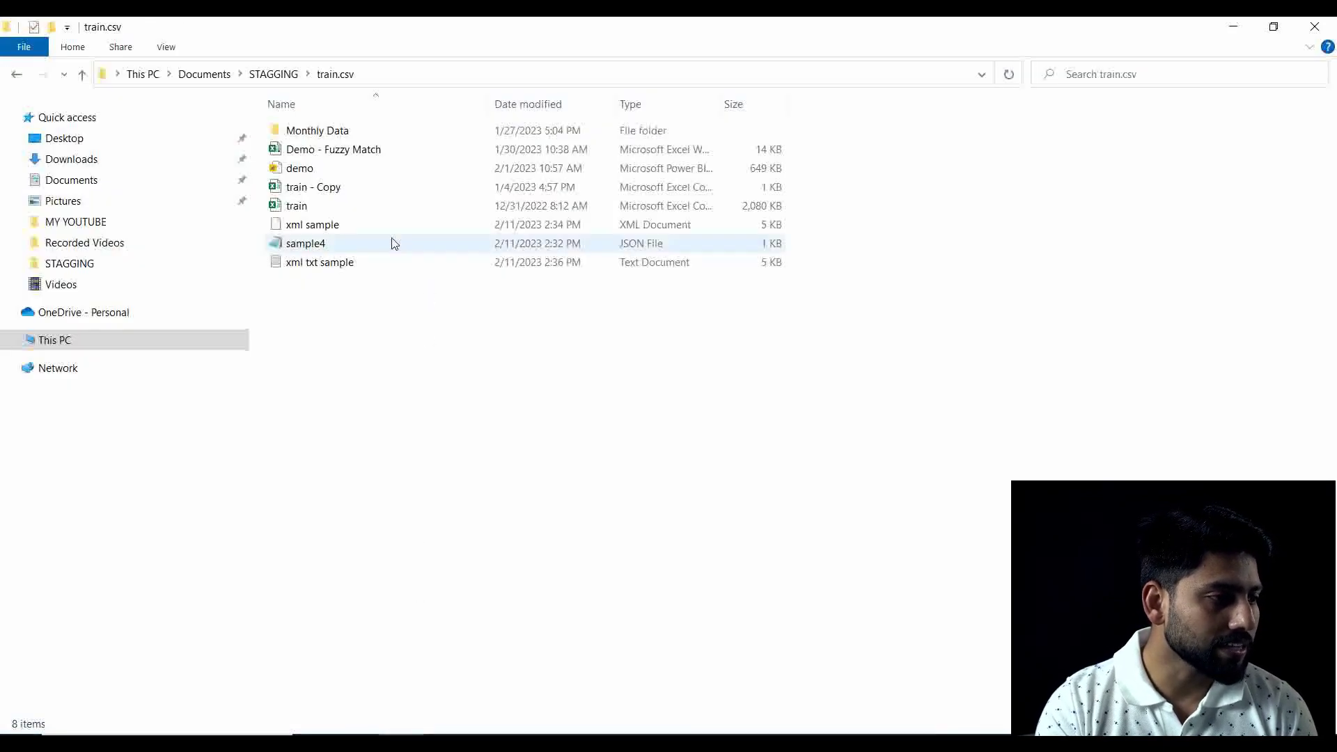
Open the xml sample file in Notepad, read through its book catalog entries, and close it.
click(388, 233)
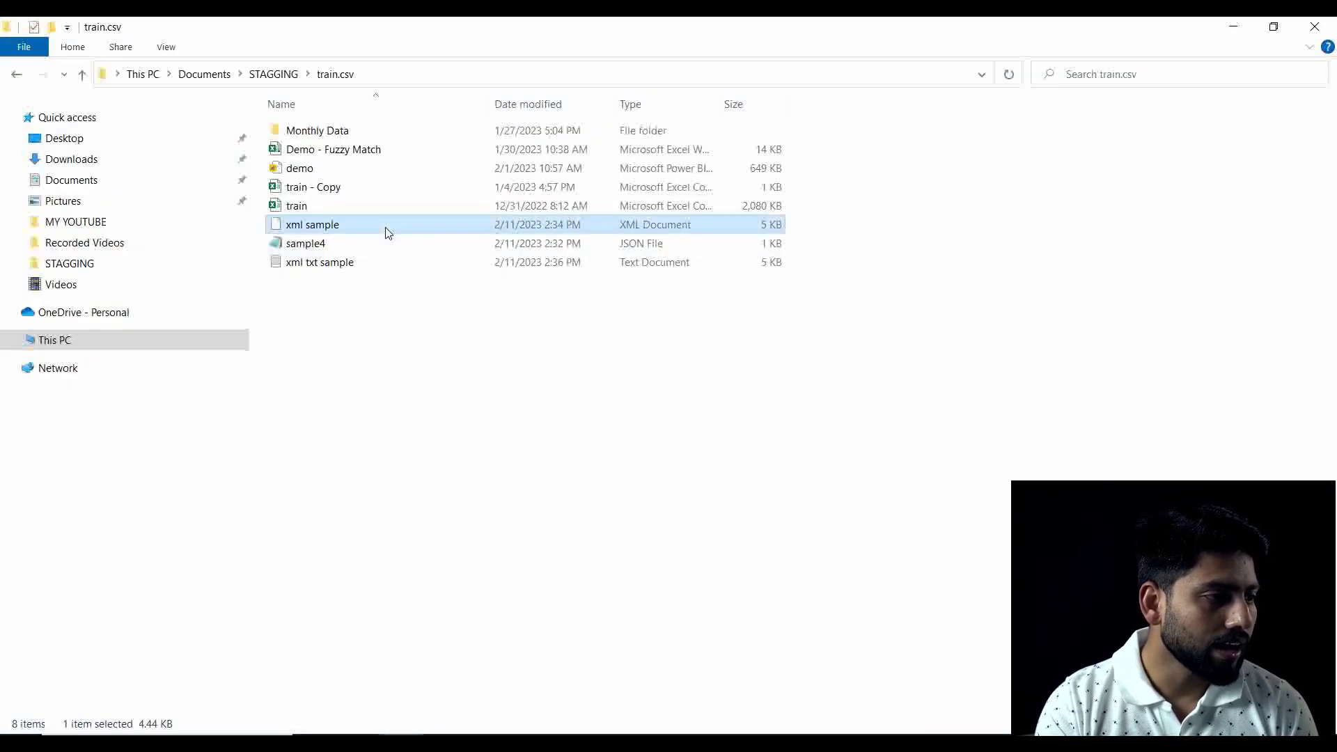
click(387, 270)
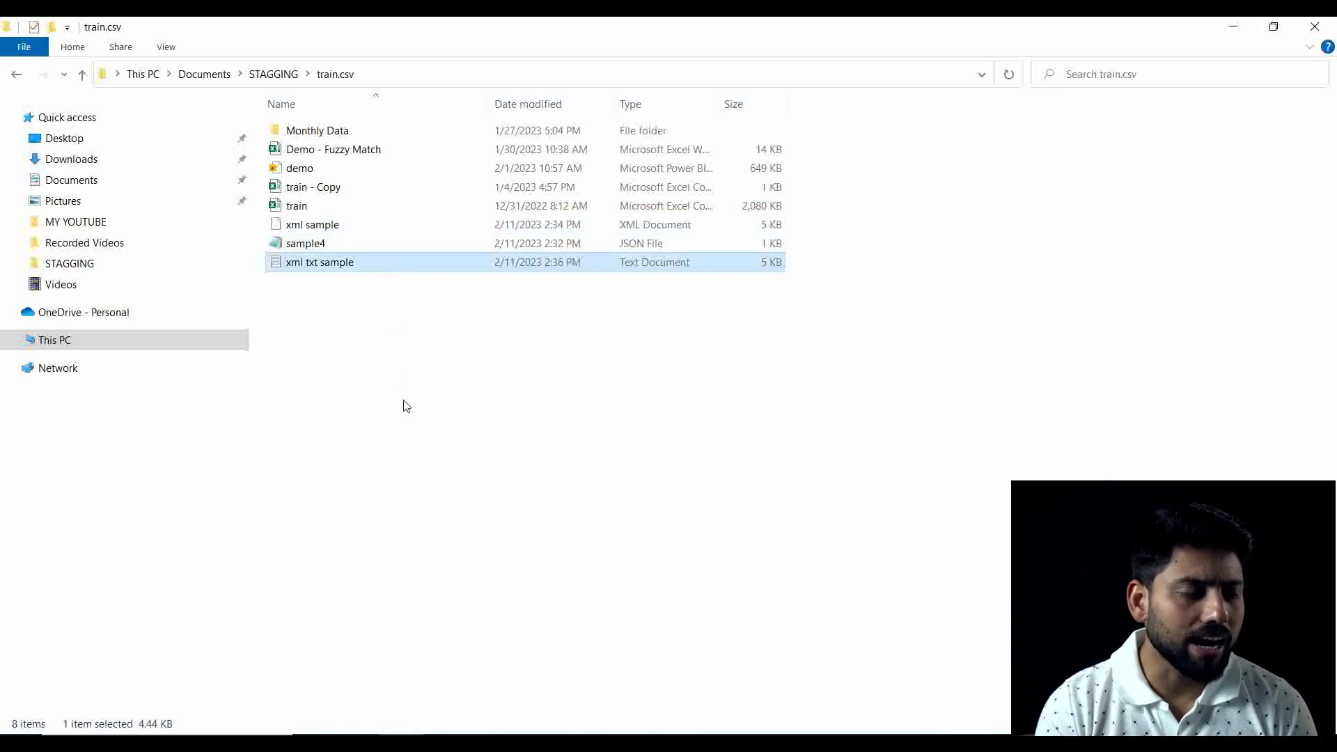
double_click(478, 230)
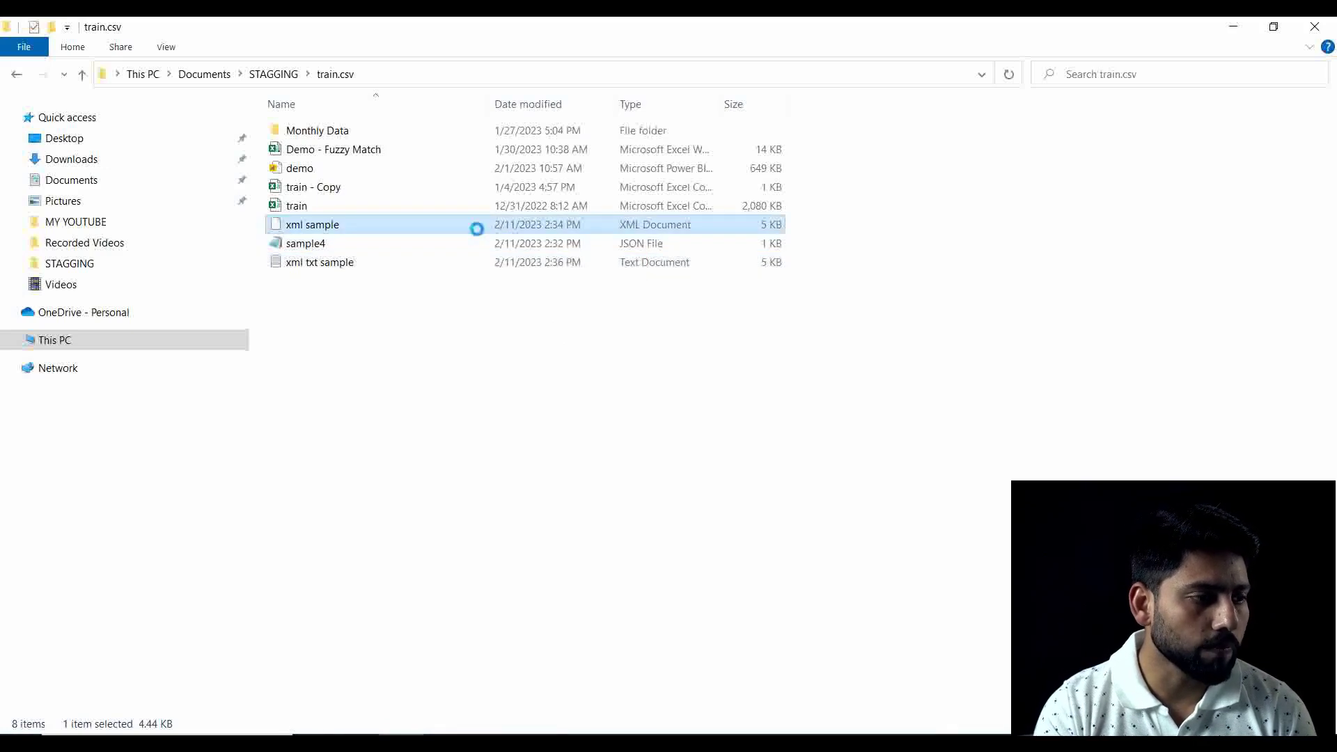
right_click(476, 228)
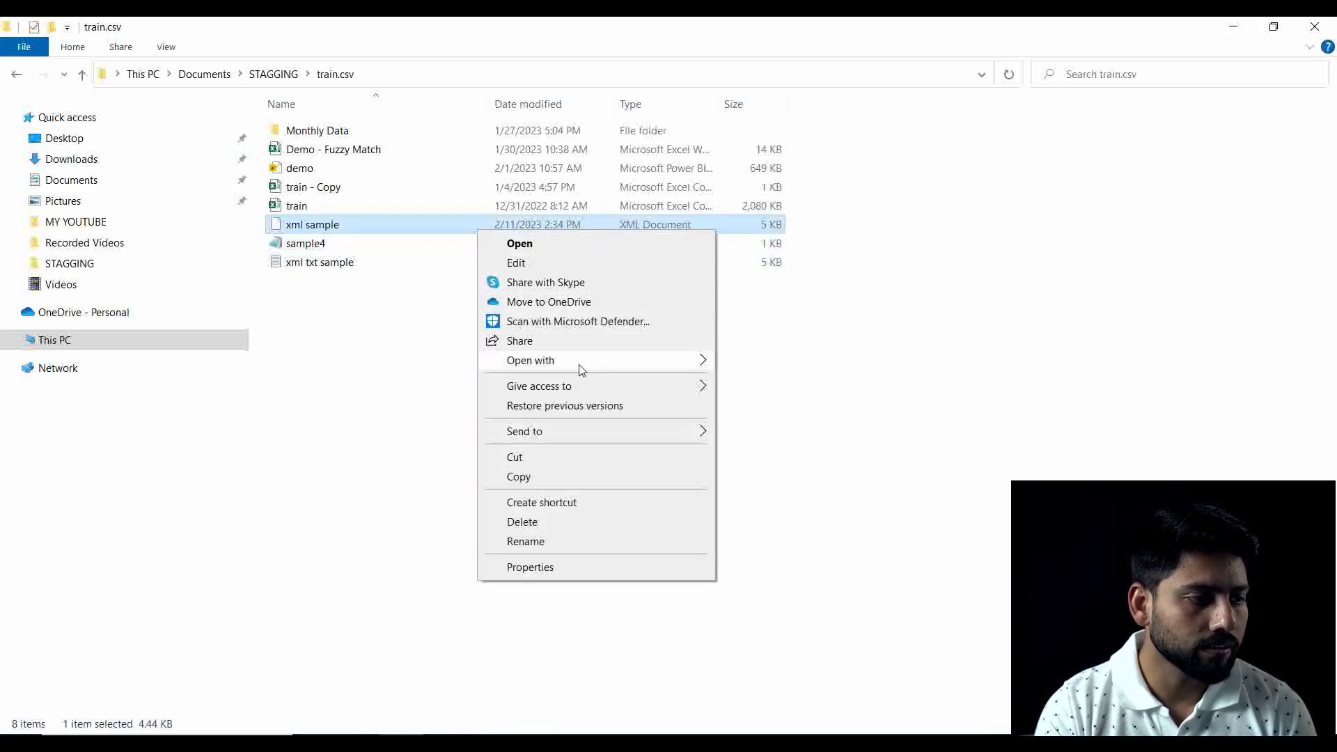
mouse_move(578, 369)
click(762, 381)
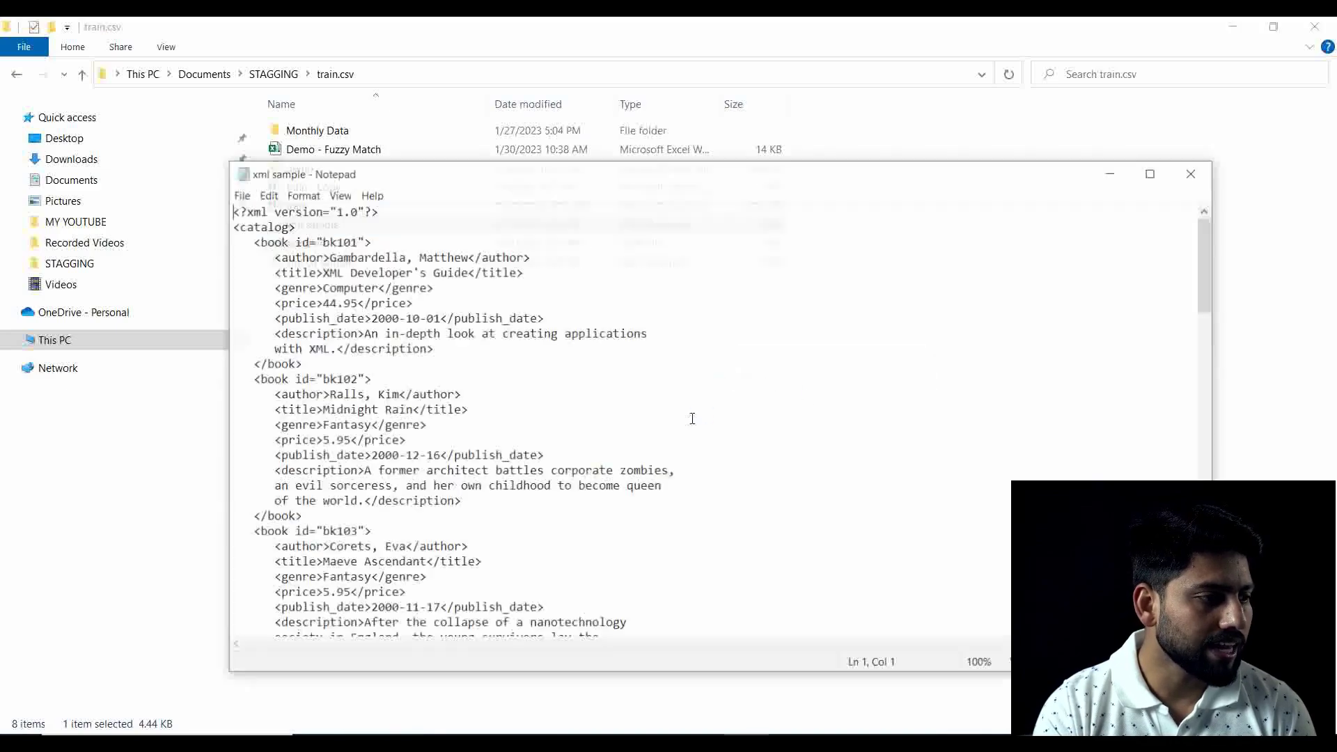
scroll(689, 416, down, 13)
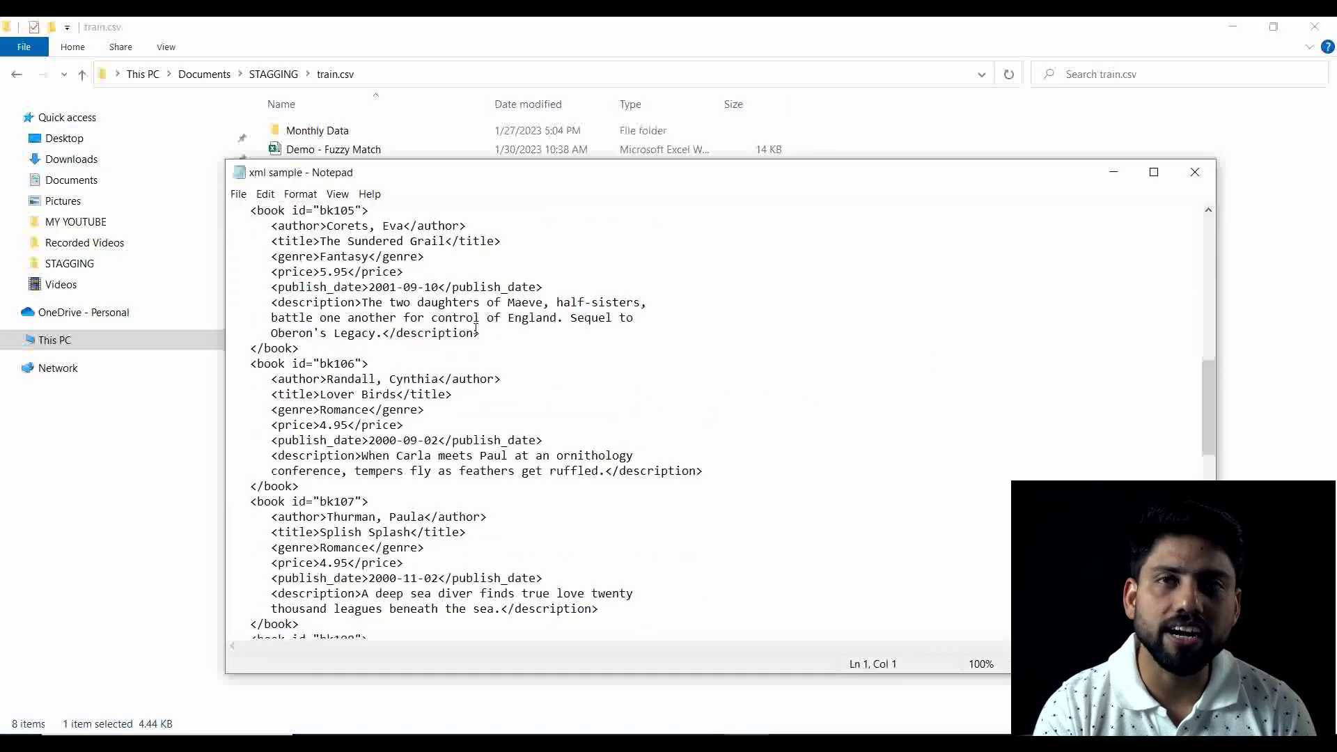
scroll(476, 327, down, 6)
scroll(479, 328, down, 1)
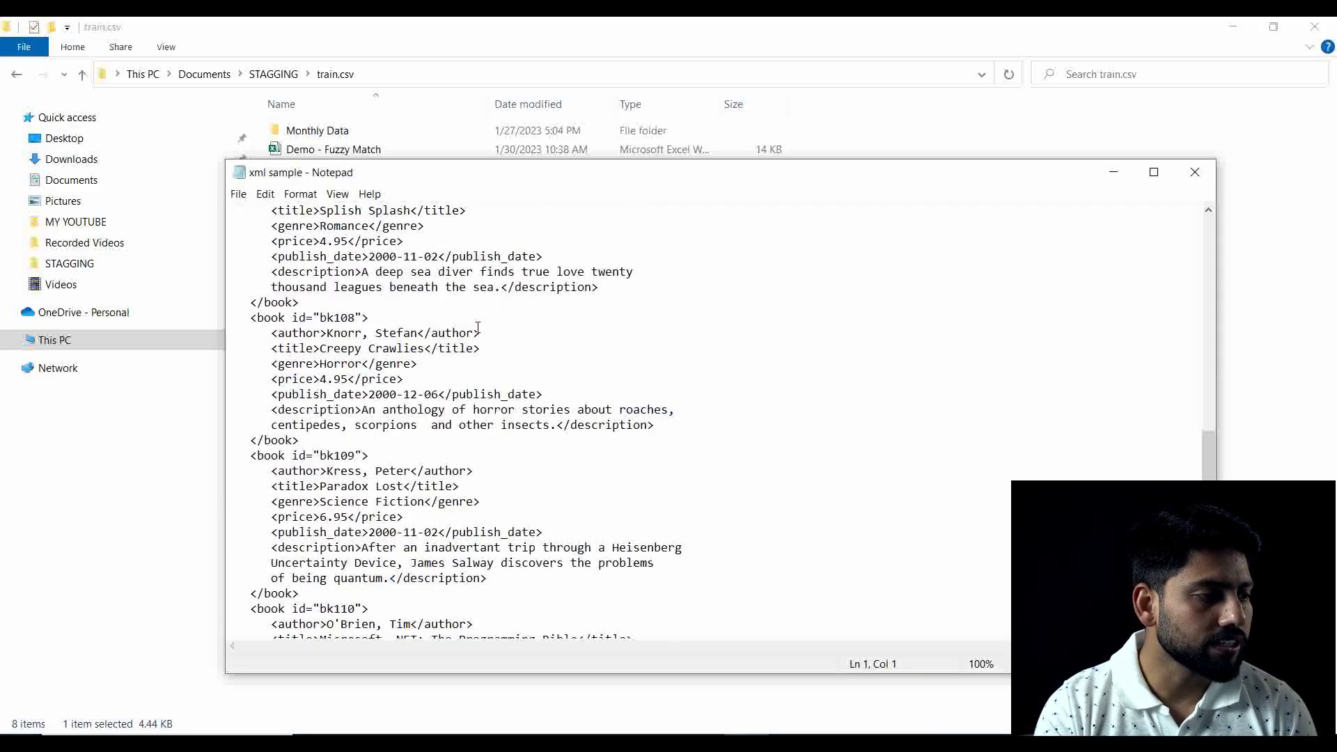
scroll(479, 328, down, 6)
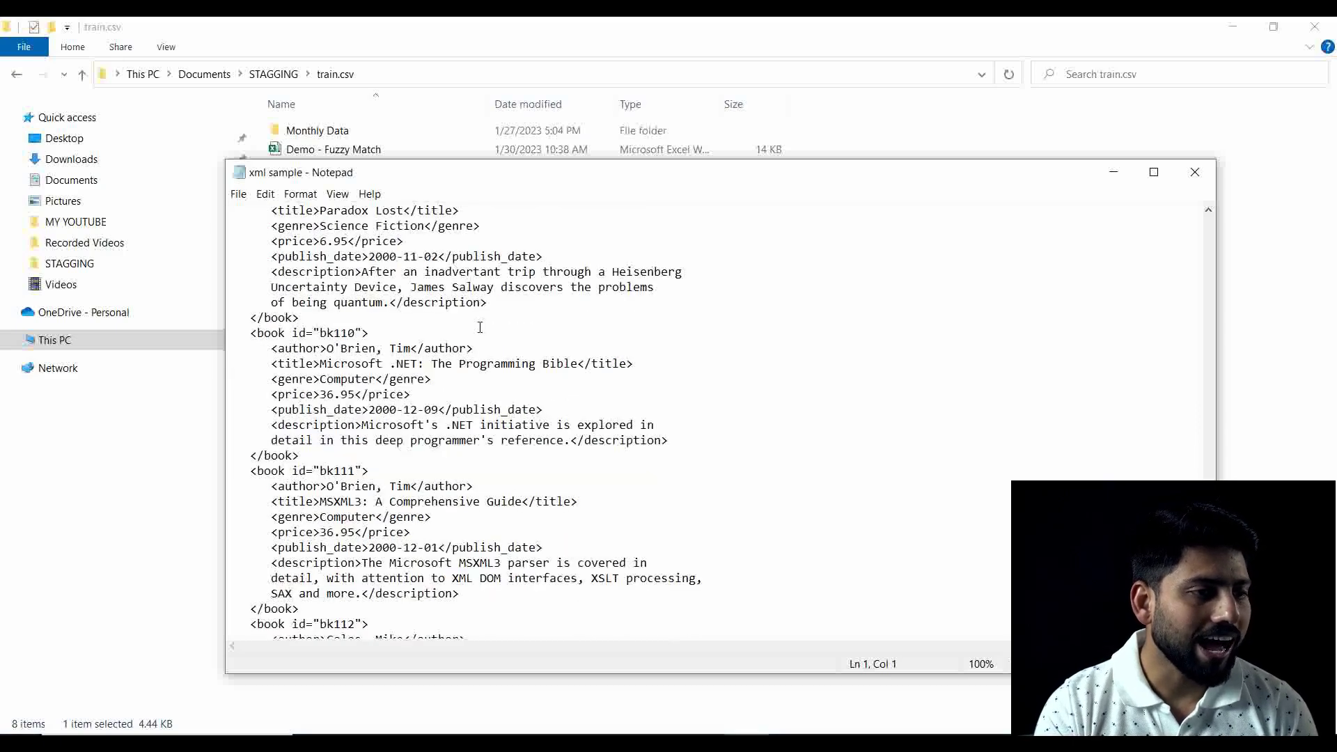
scroll(480, 327, up, 20)
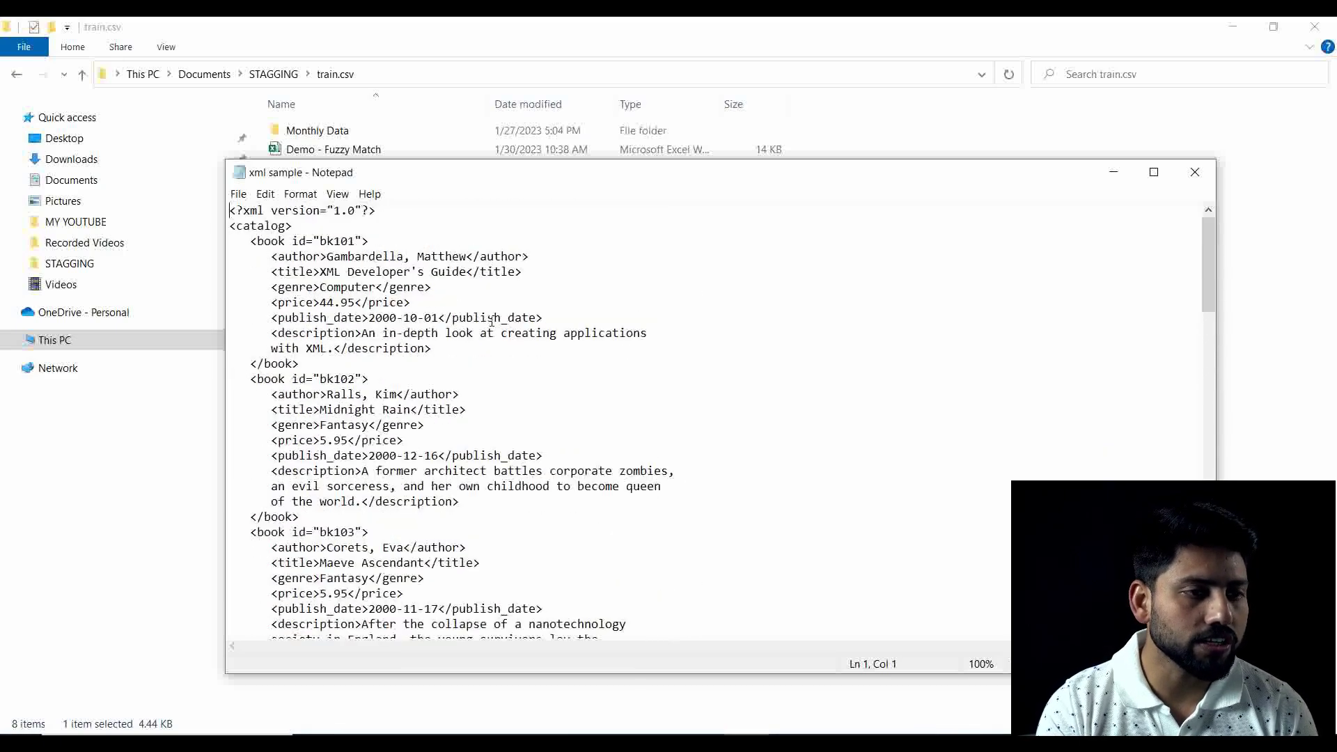
click(1195, 172)
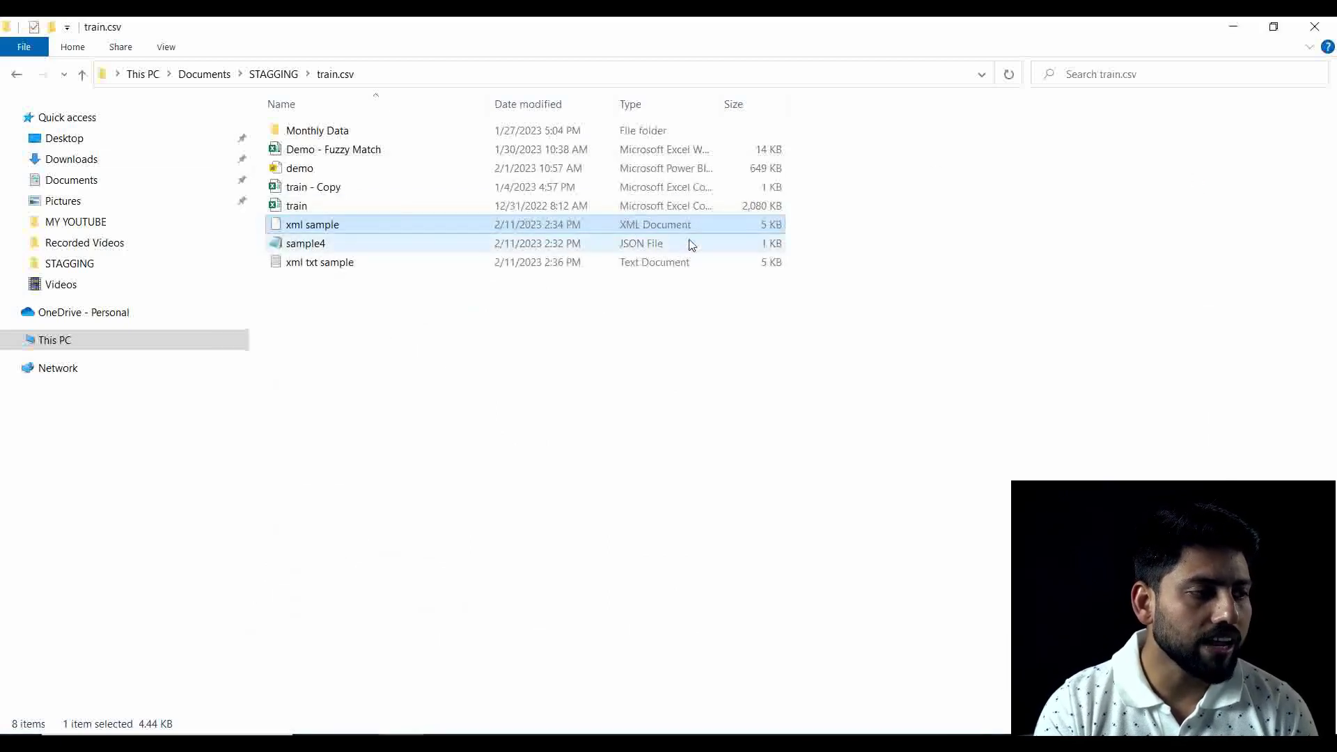
Open the xml txt sample text file, view its XML book entries, and close it.
double_click(625, 269)
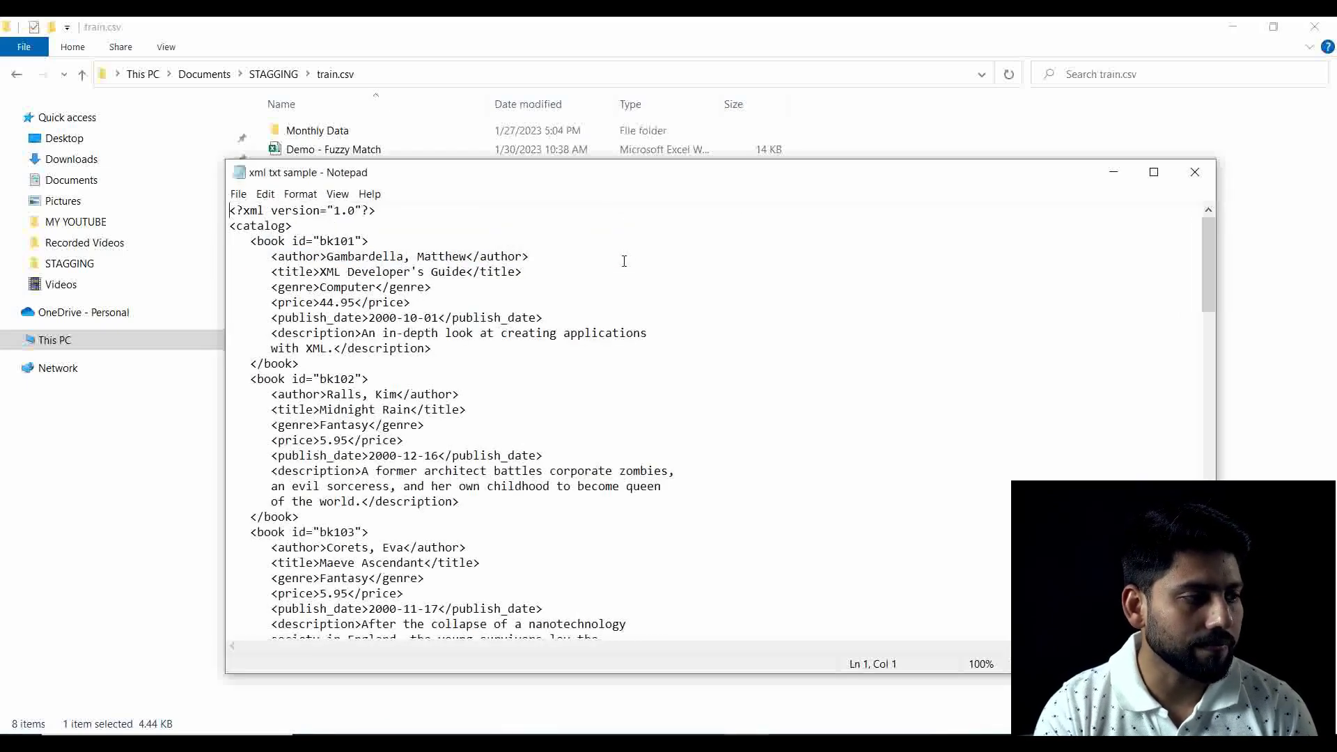
scroll(624, 261, down, 13)
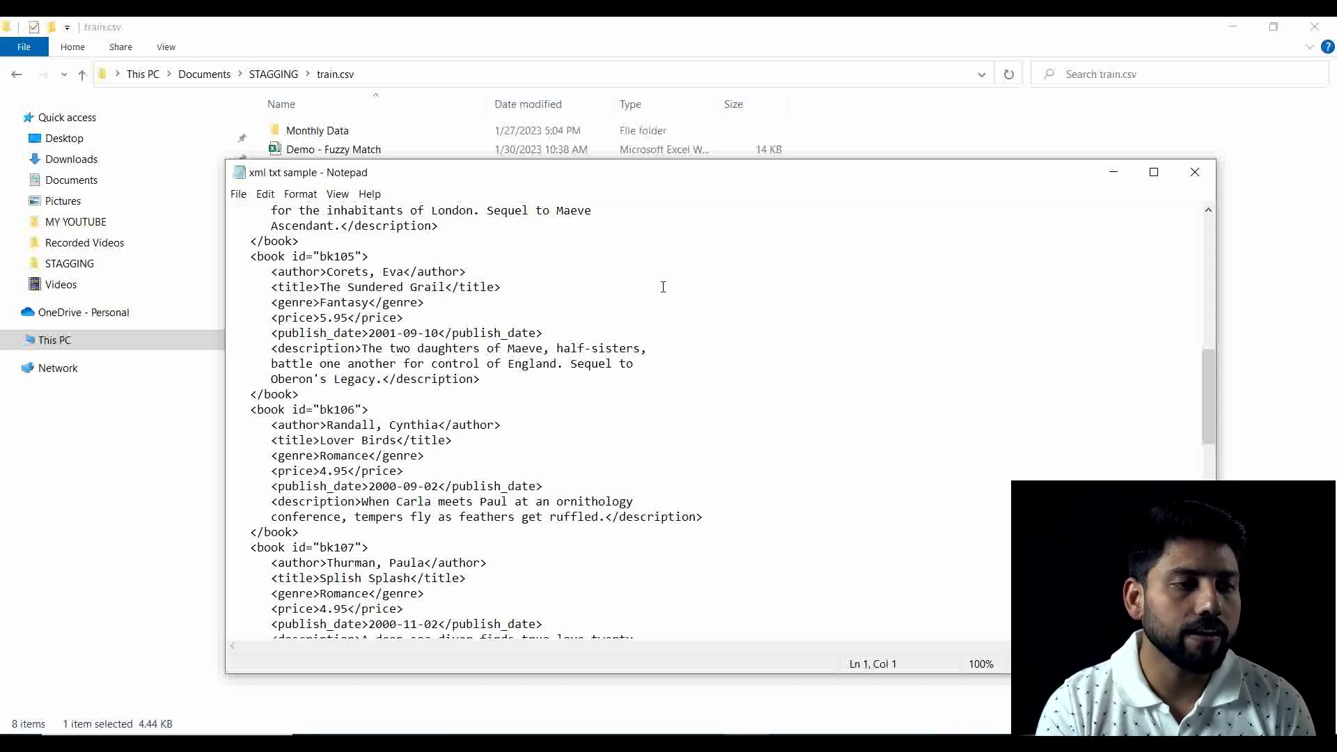
click(1195, 173)
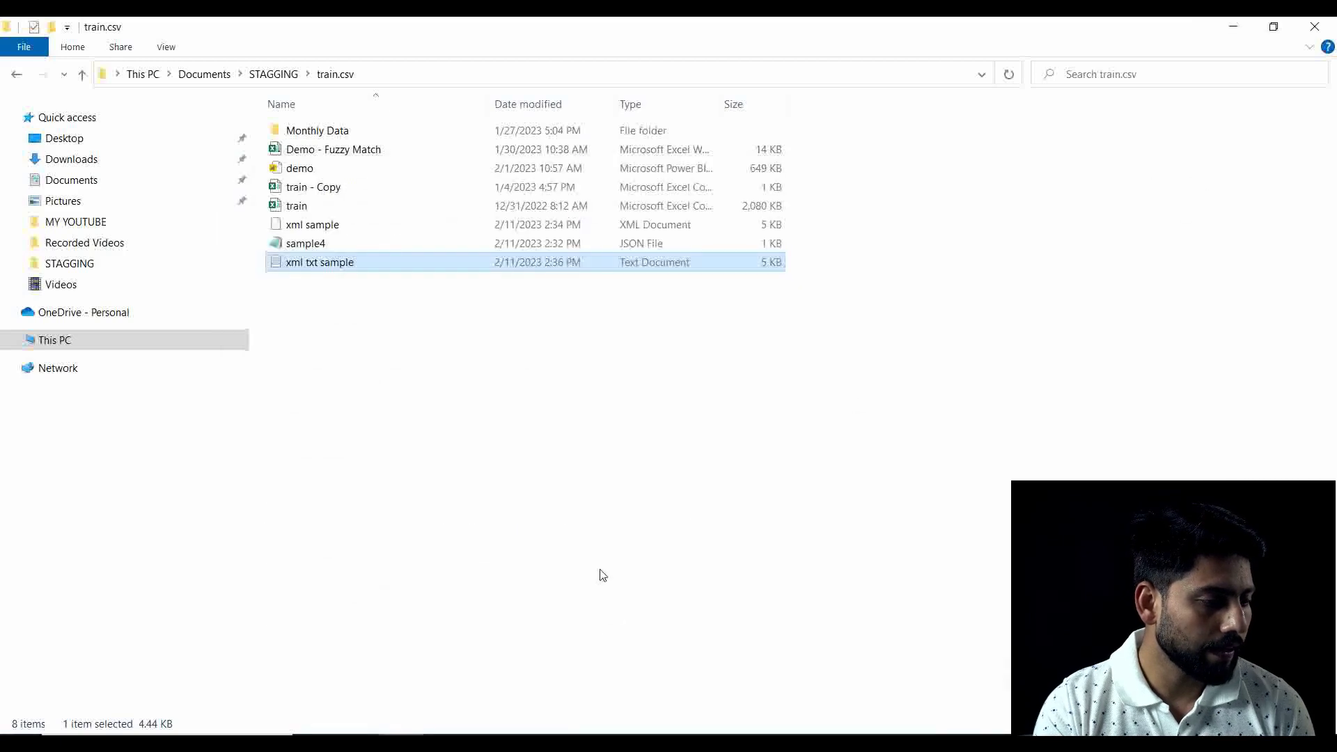
Switch to the Power Query Editor and start a new data source connection of type XML.
click(551, 726)
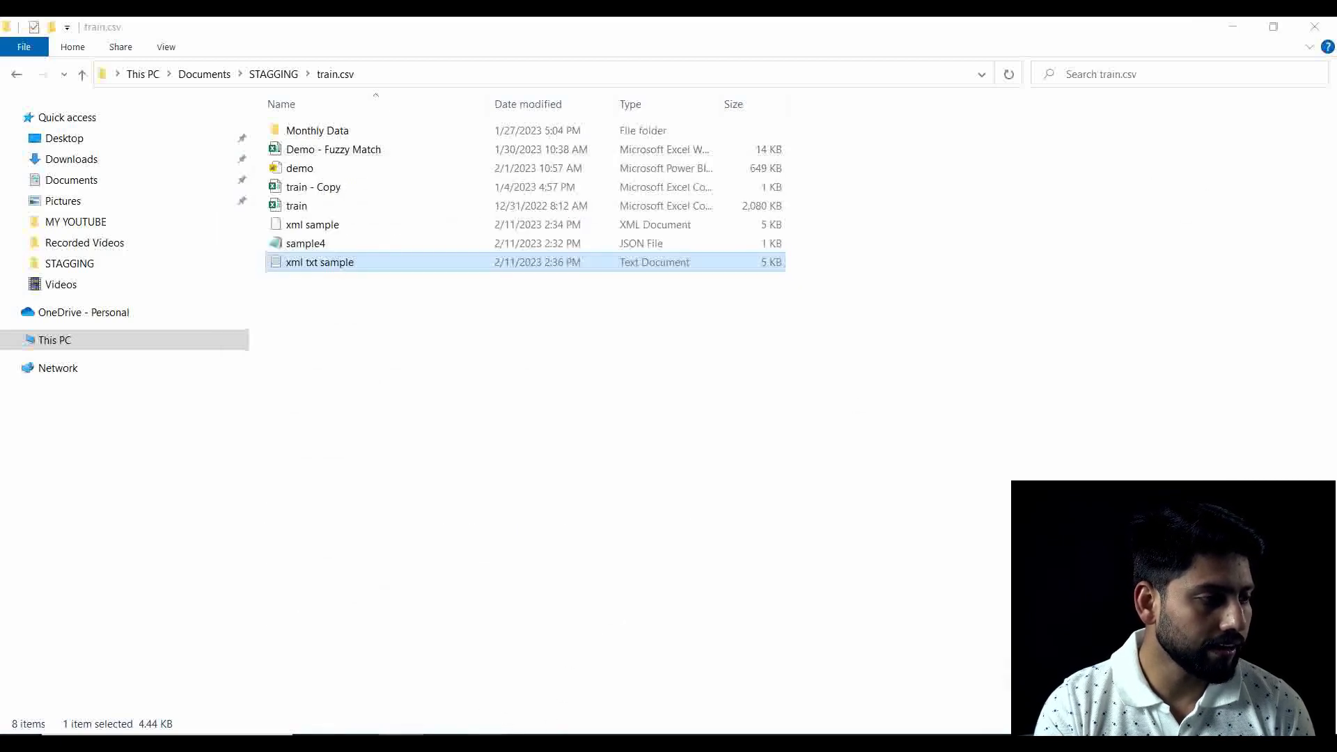
click(576, 682)
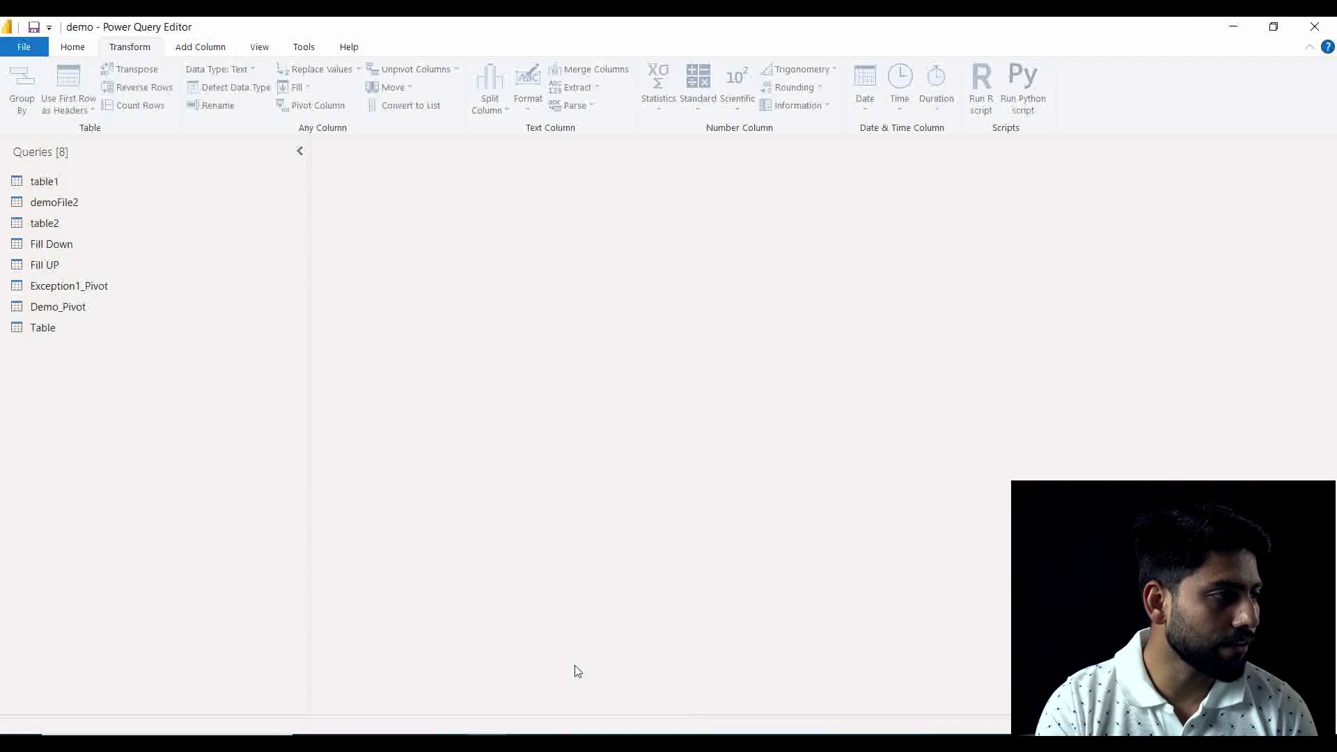
click(88, 44)
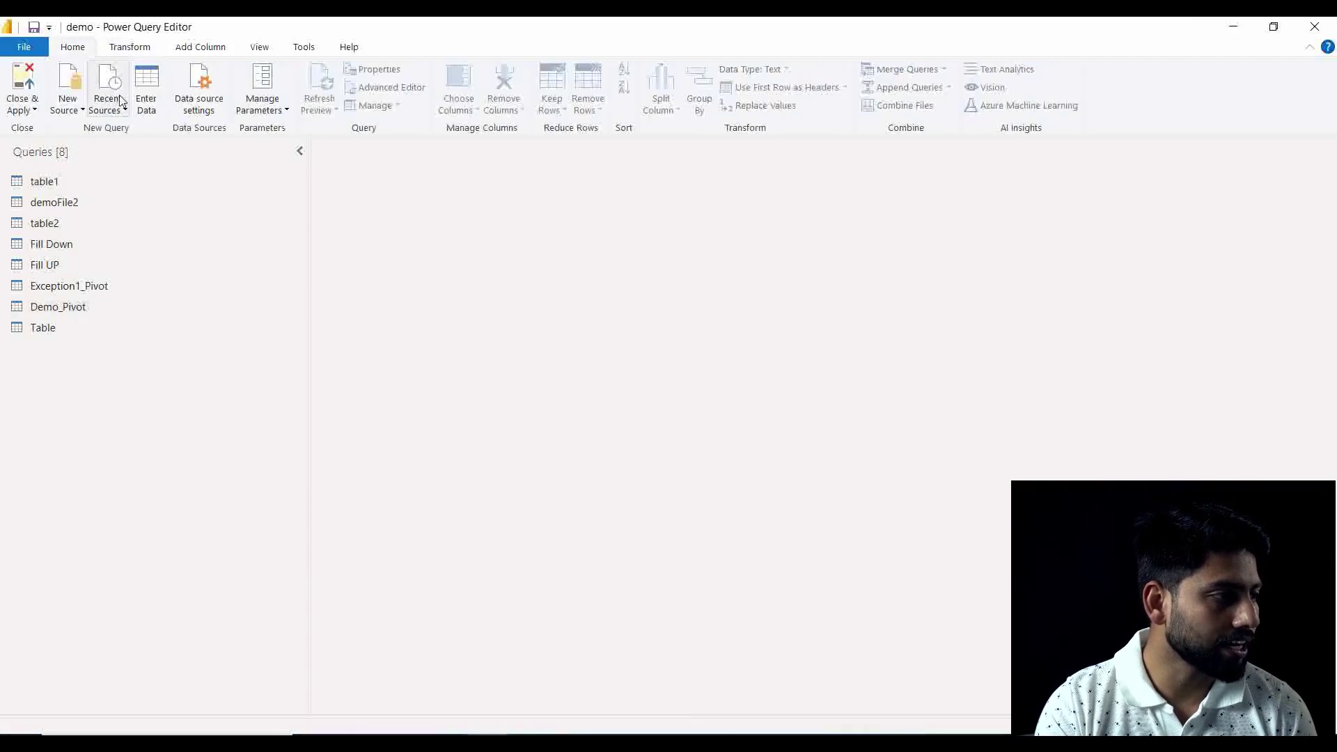
click(75, 108)
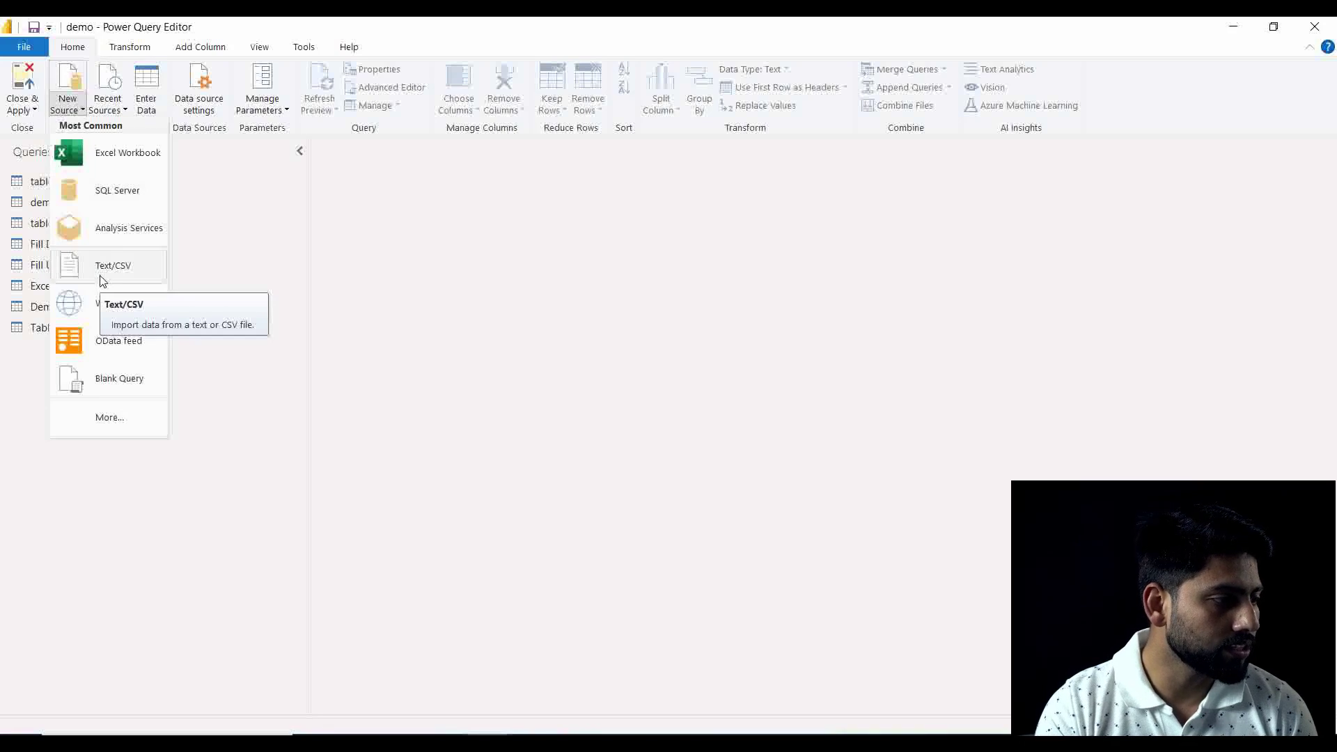
click(110, 417)
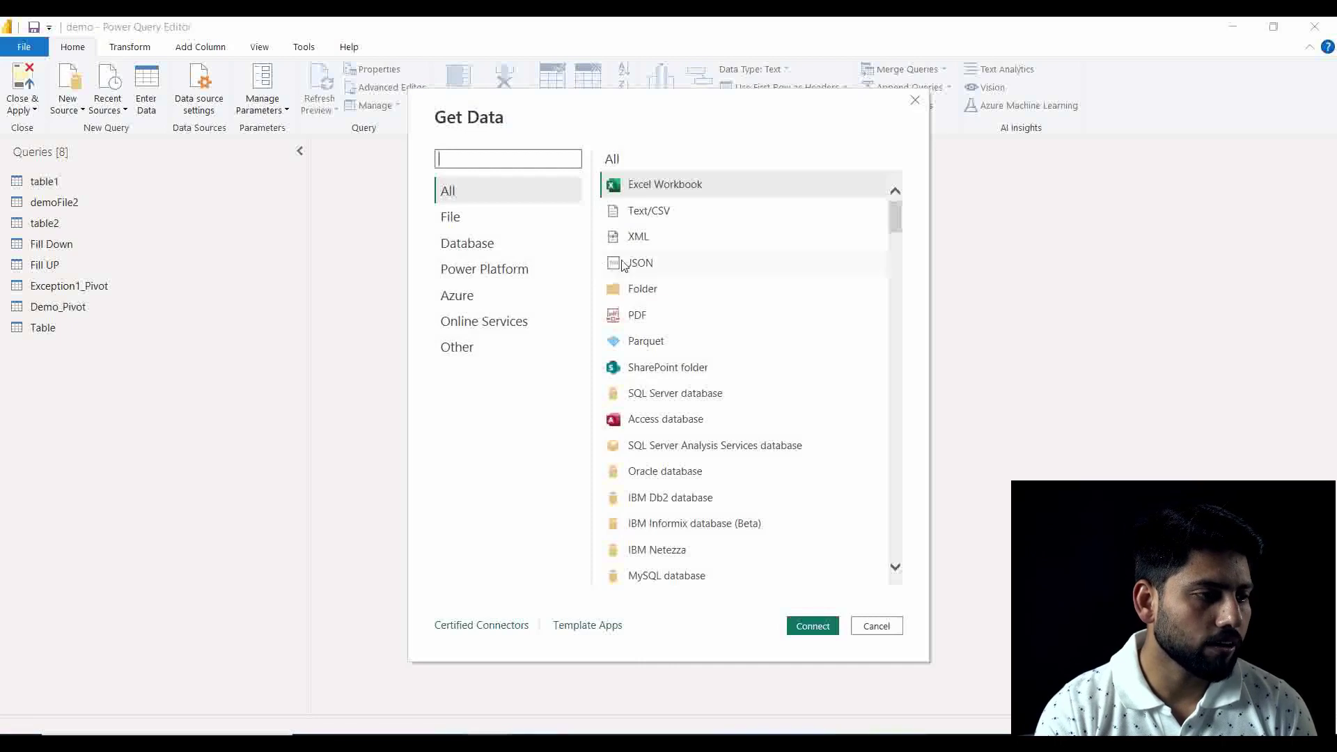
click(649, 238)
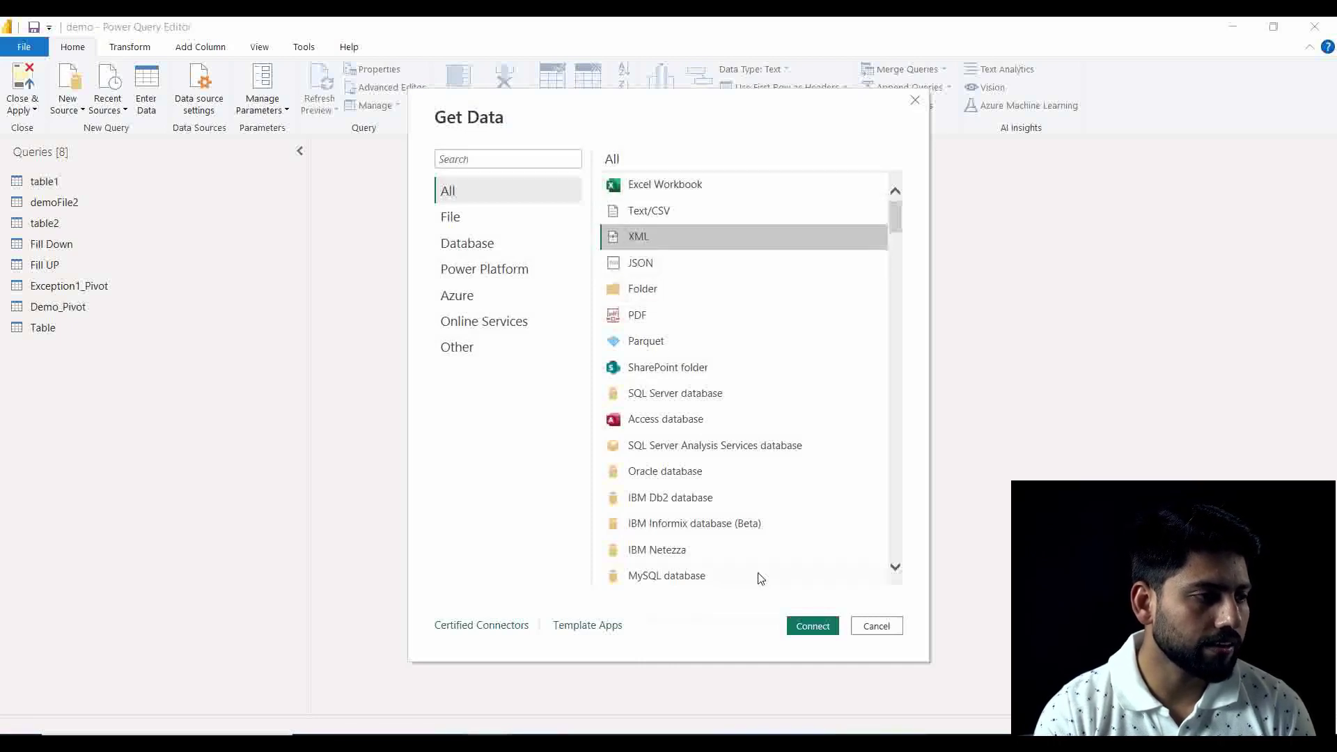
click(805, 626)
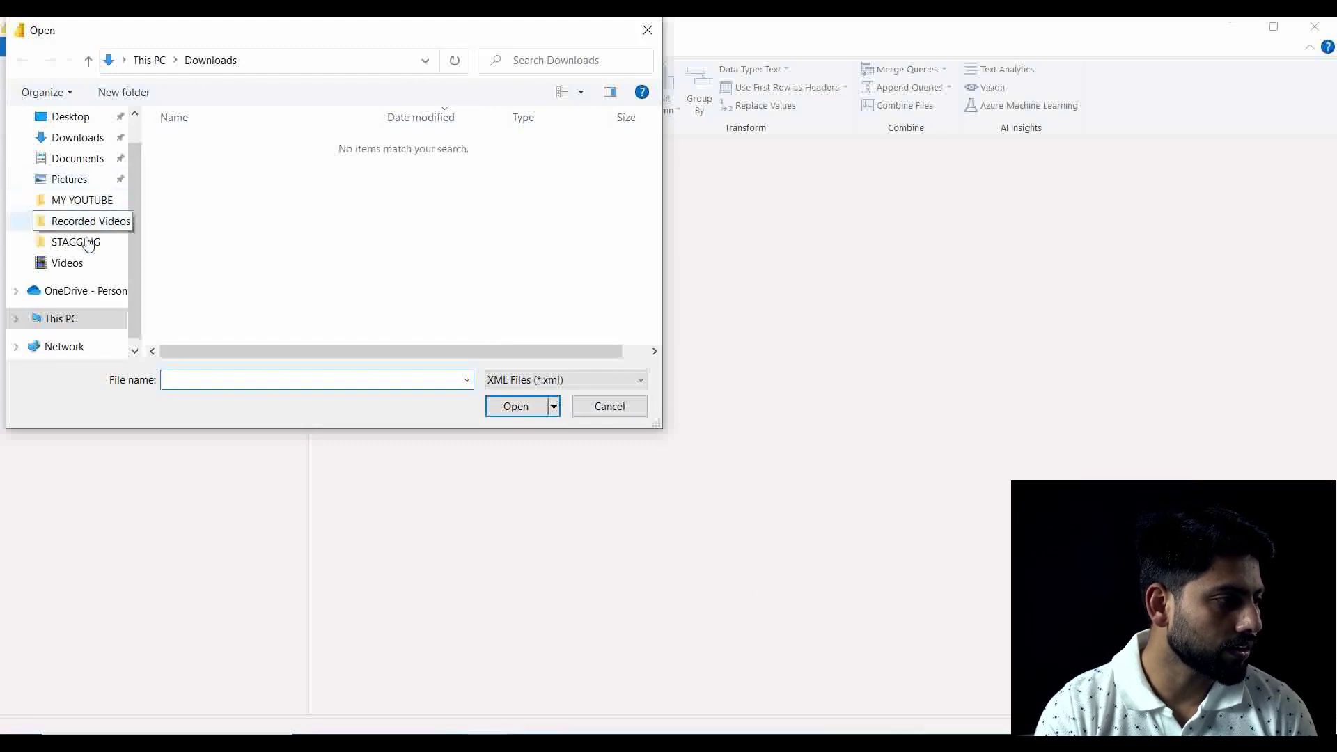
Open the xml sample file from the train.csv folder inside STAGGING as the XML source.
scroll(86, 256, up, 1)
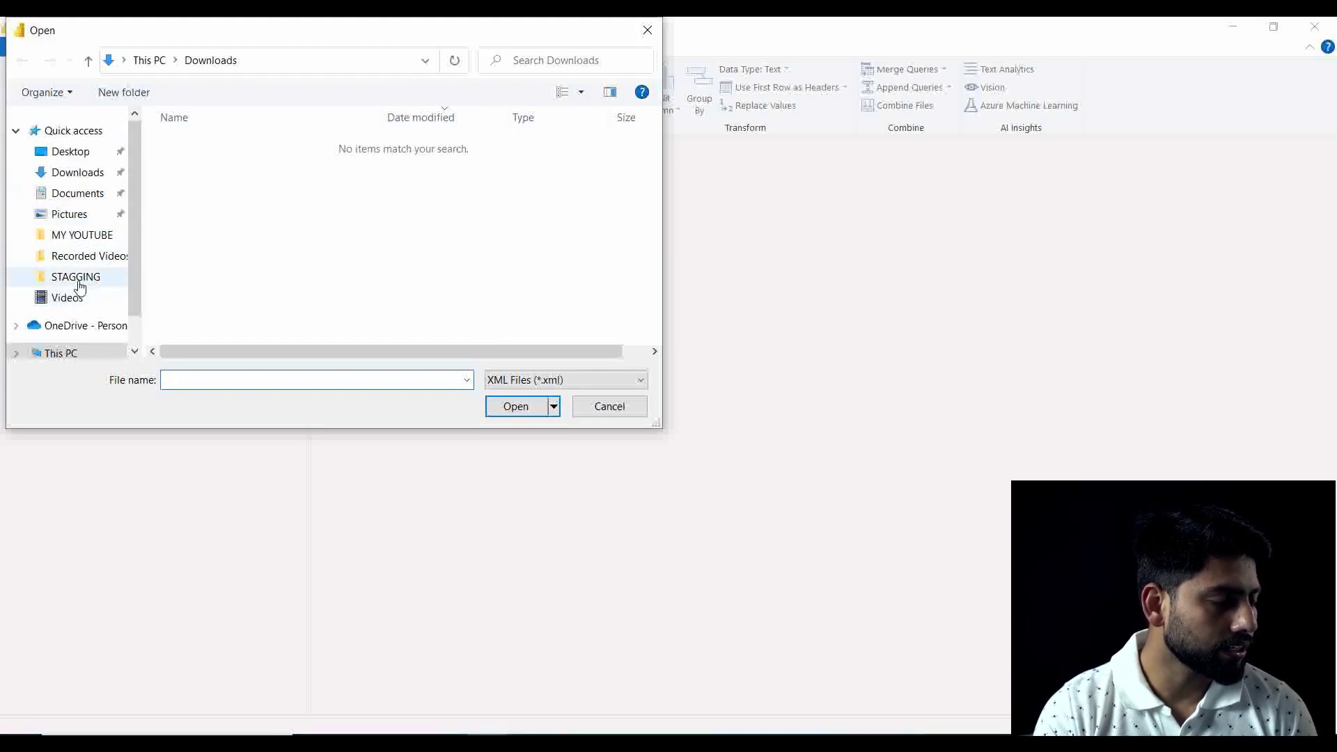
click(75, 276)
double_click(227, 181)
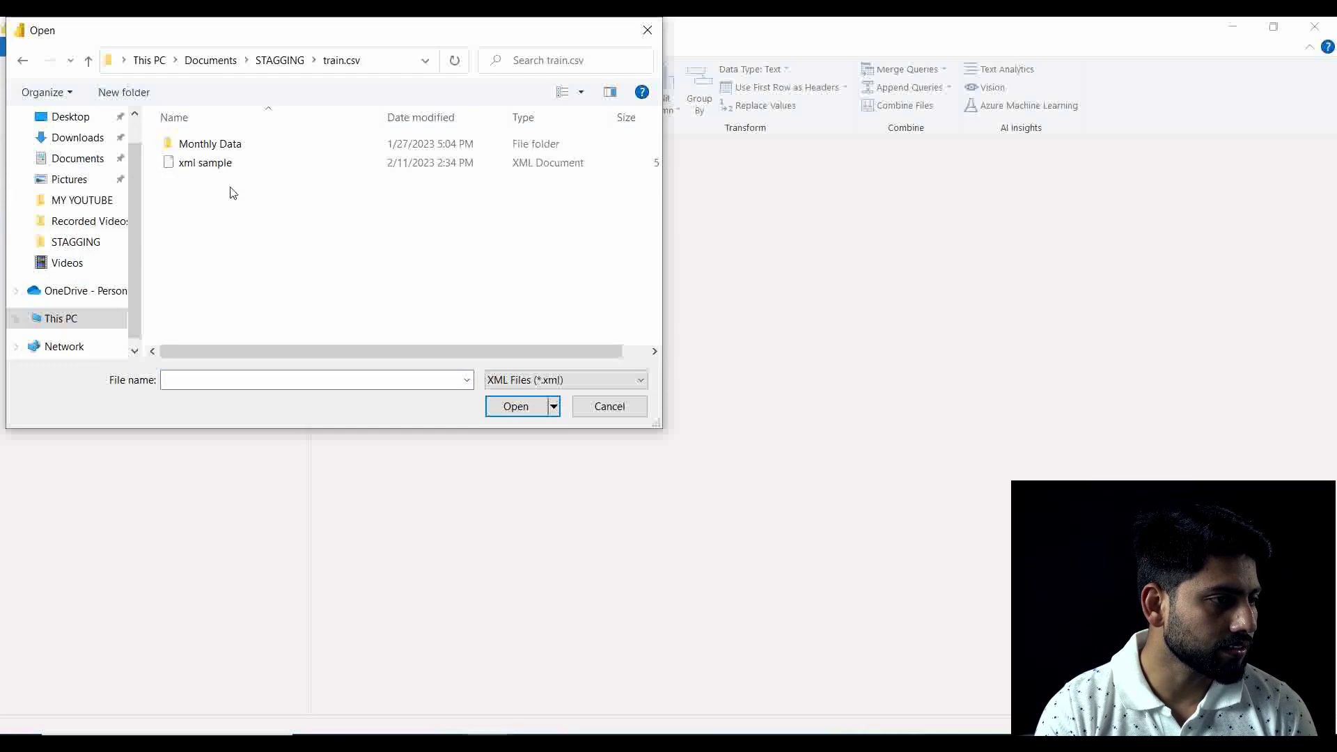
click(239, 163)
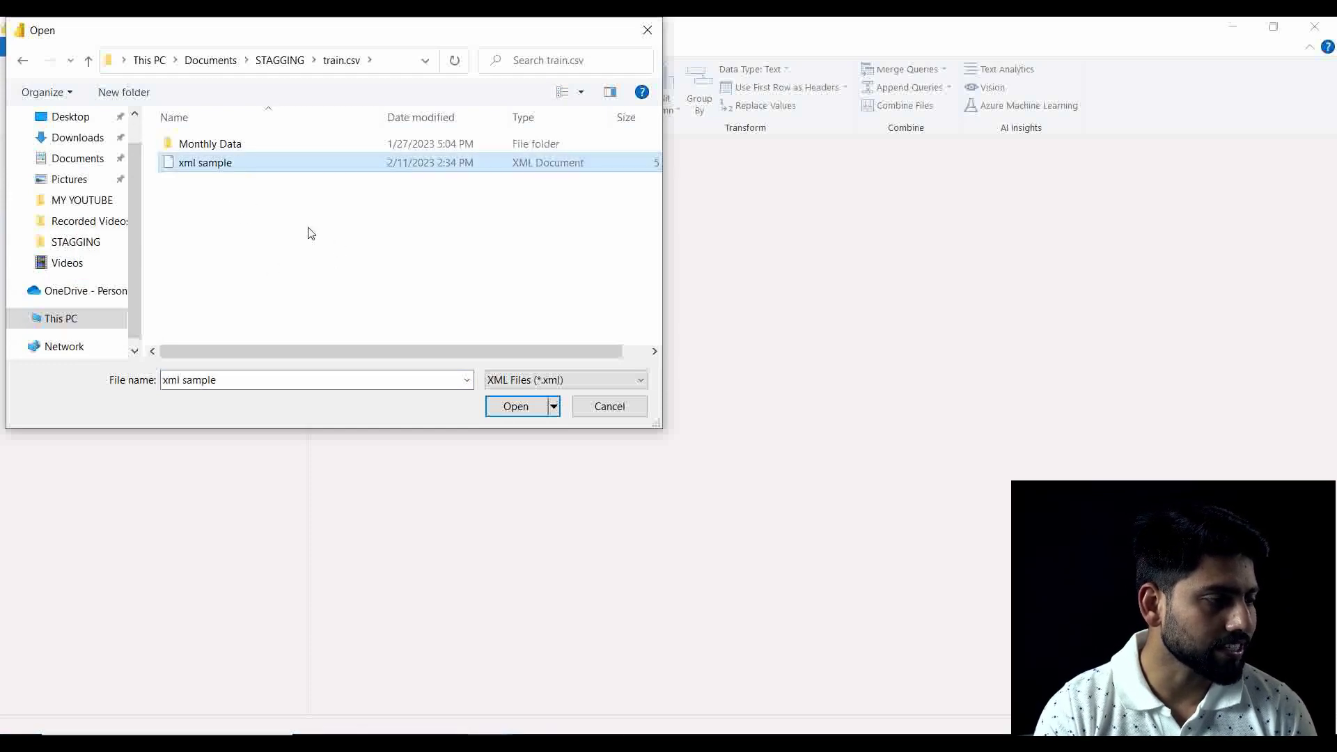
click(406, 58)
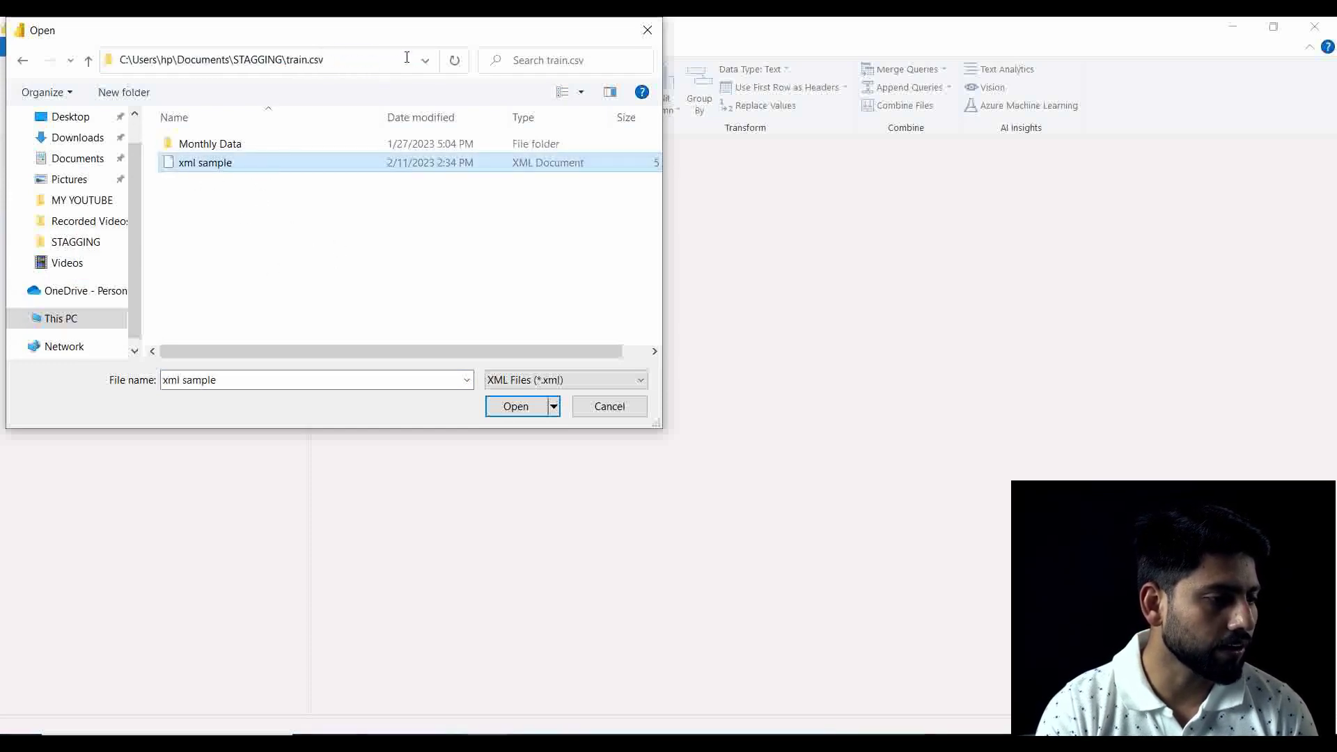
click(370, 282)
click(516, 406)
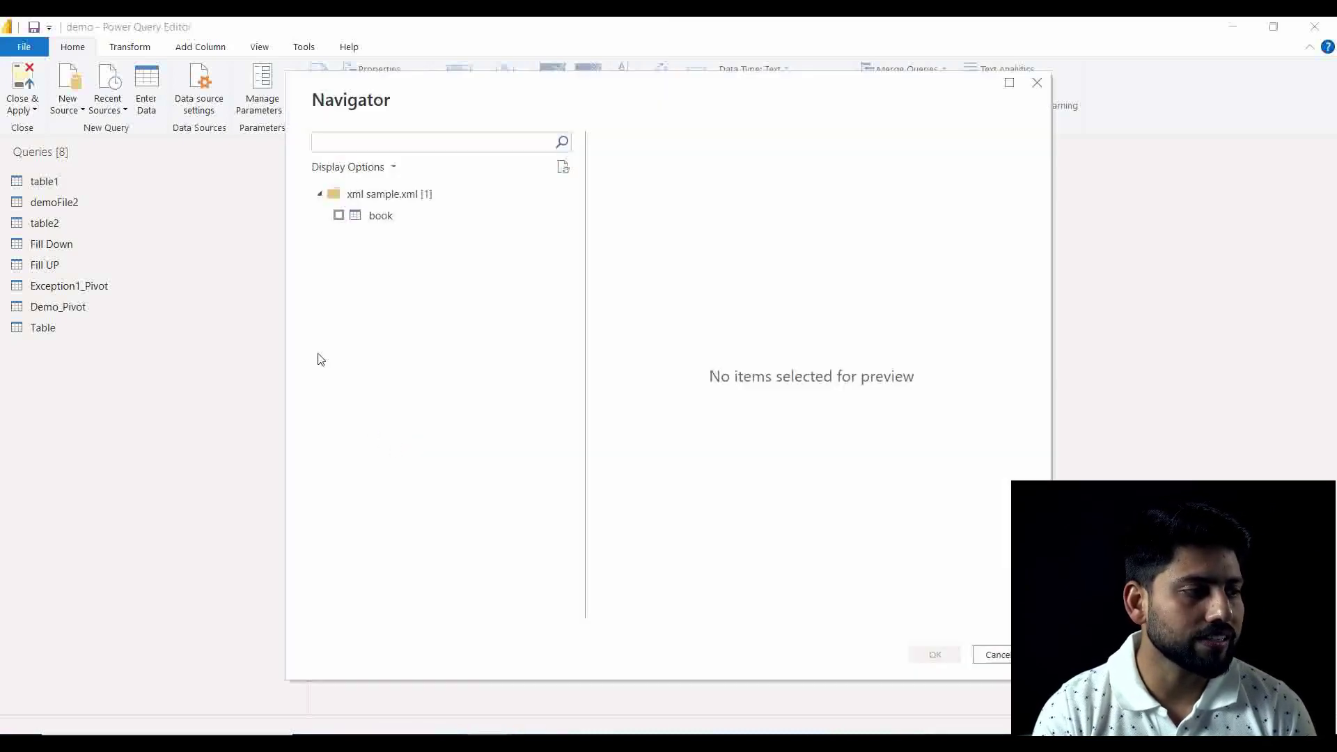
Preview the book table from xml sample.xml and load it as a new query.
click(340, 217)
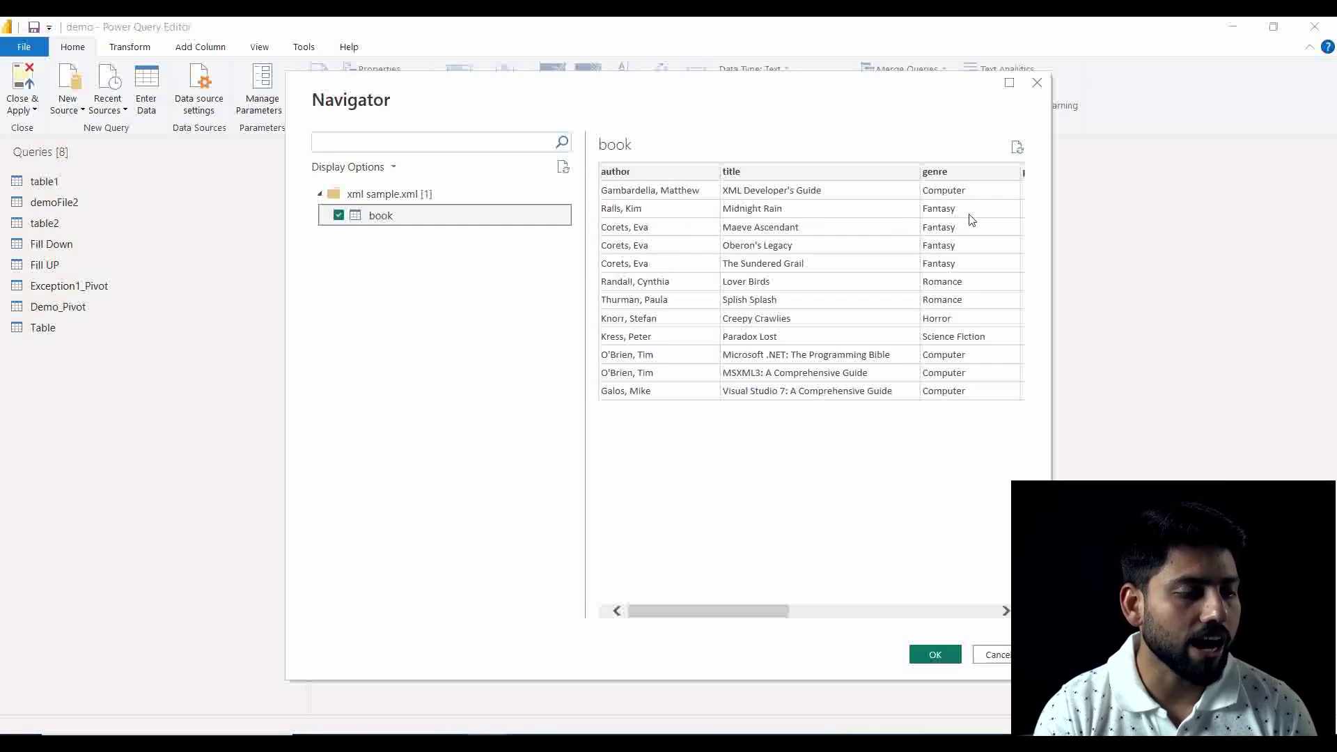
drag(762, 622, 734, 623)
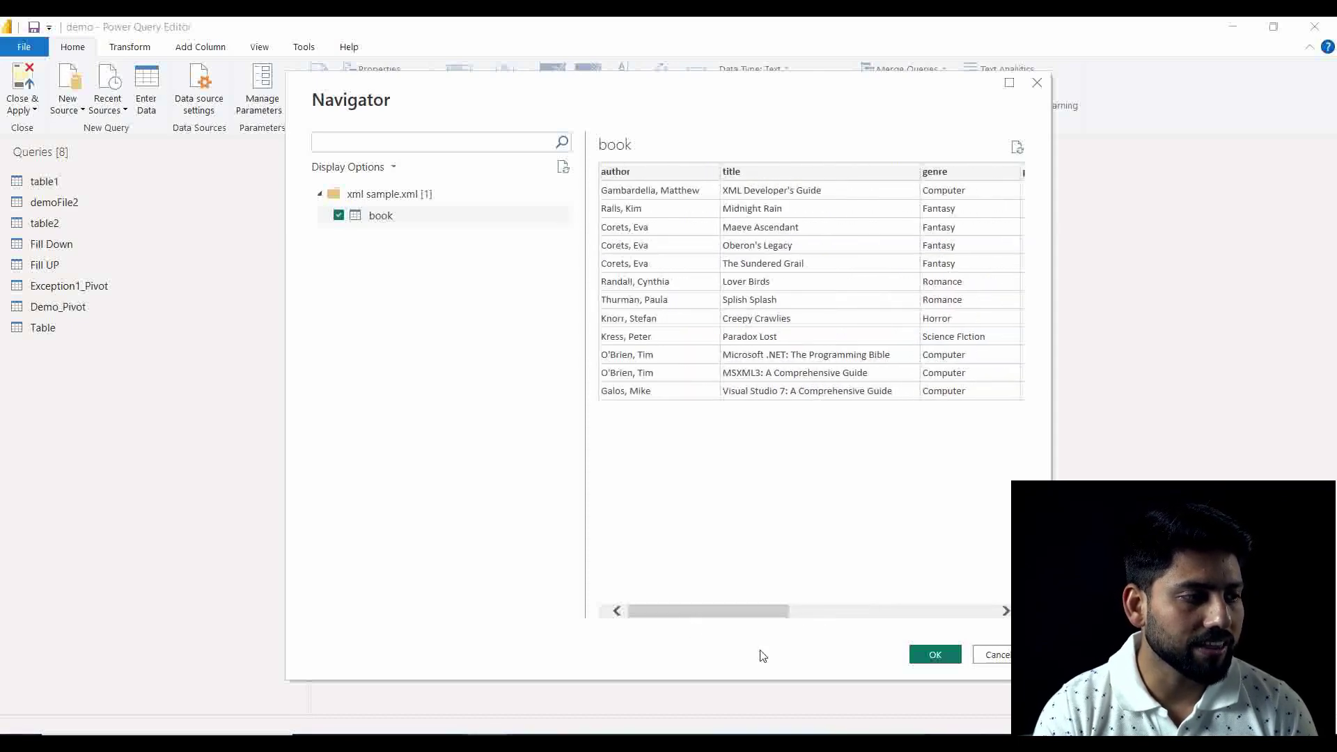
click(936, 655)
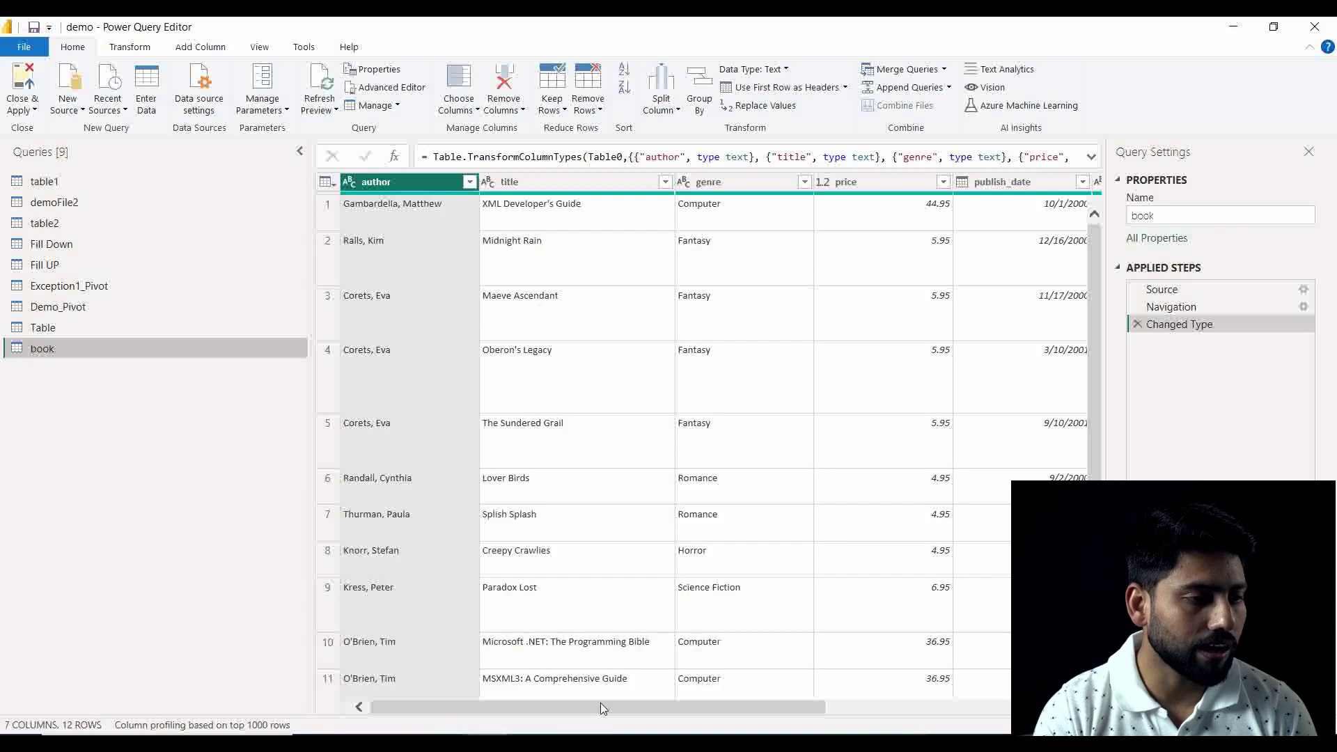
drag(600, 704, 500, 704)
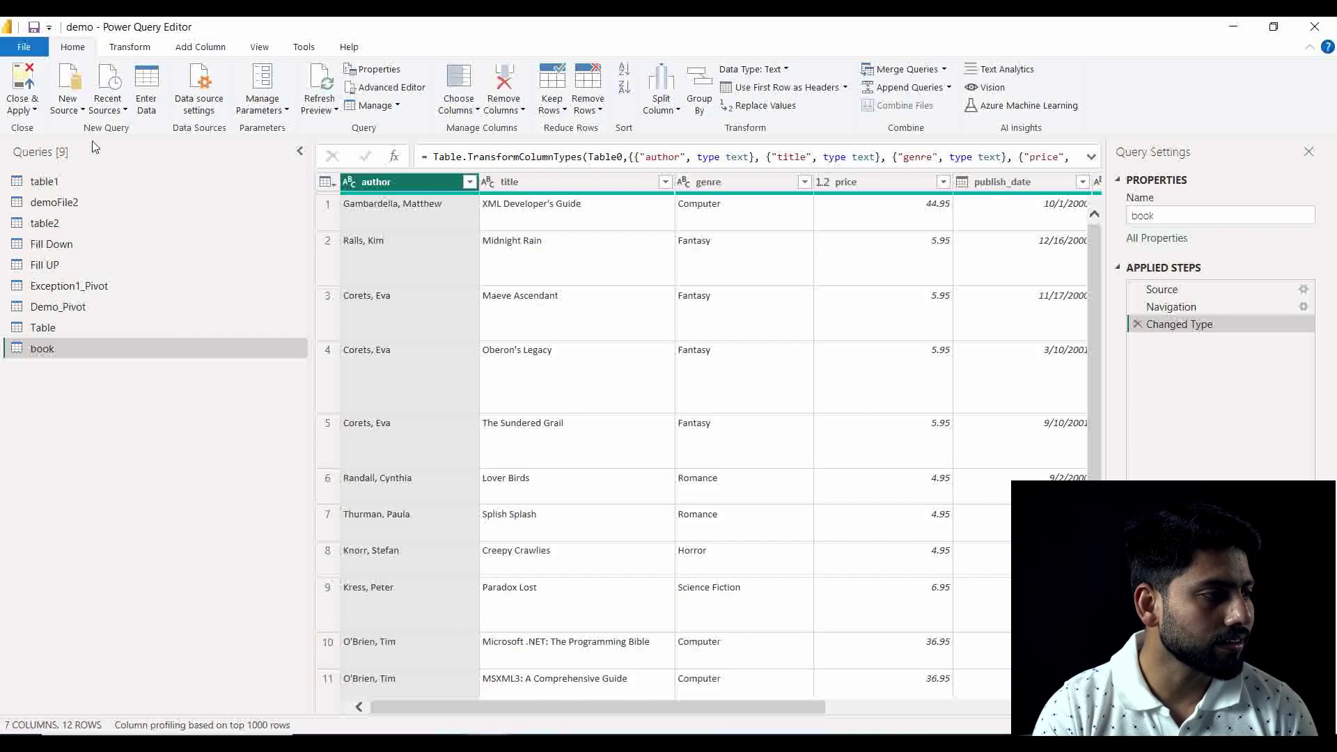
Add a Text/CSV source from the xml txt sample file and load its book table.
click(80, 113)
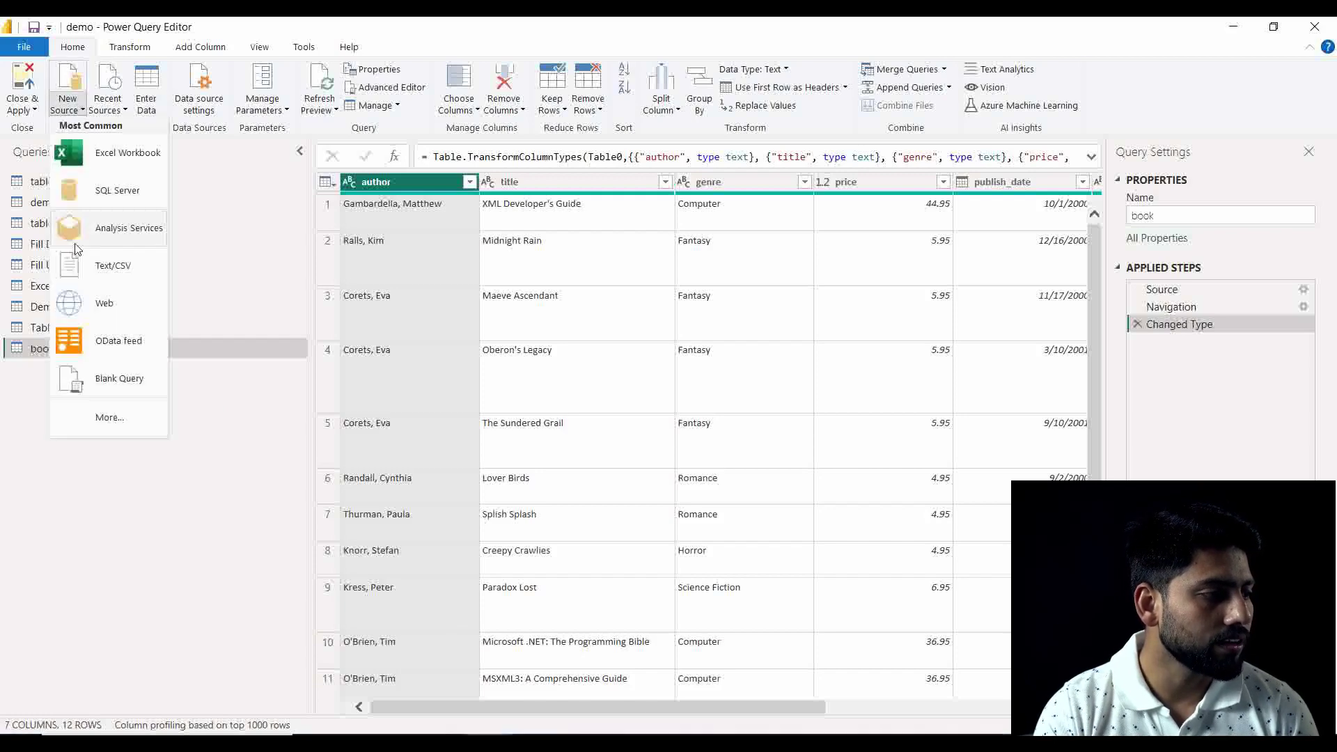
click(85, 268)
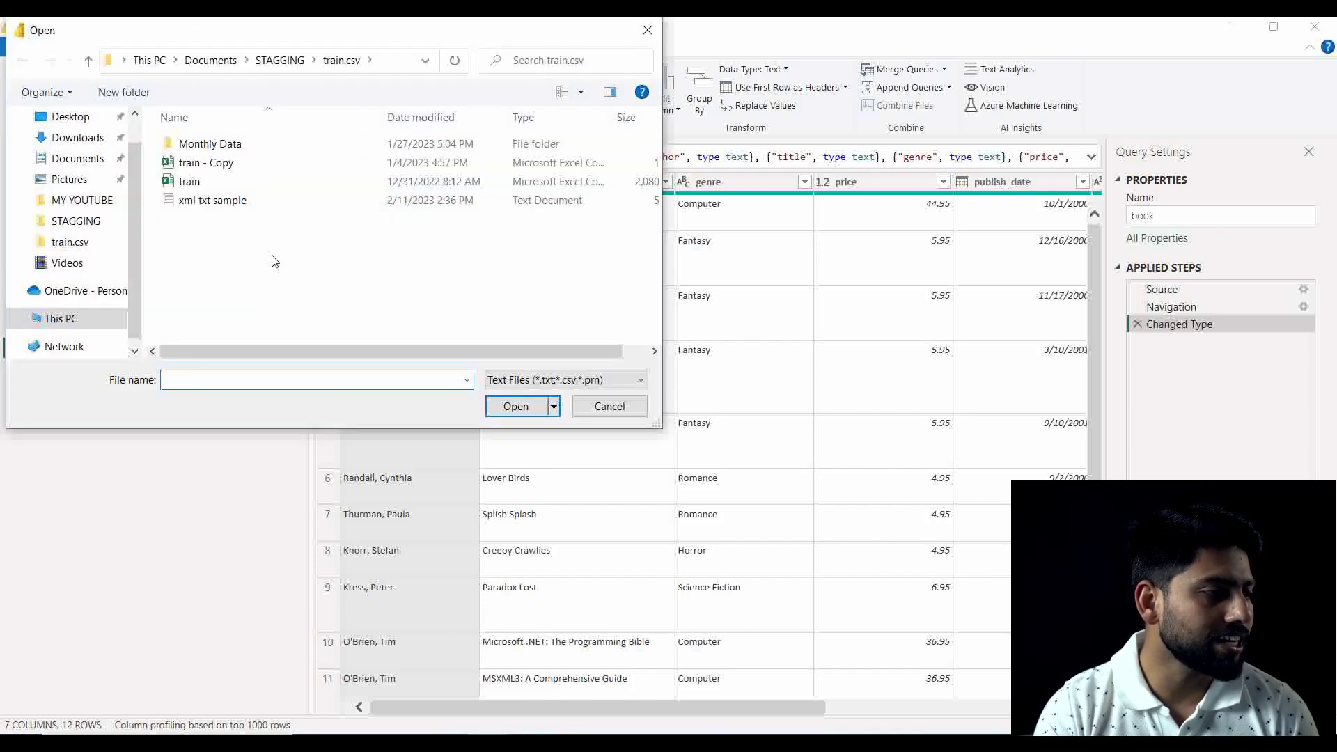
click(470, 203)
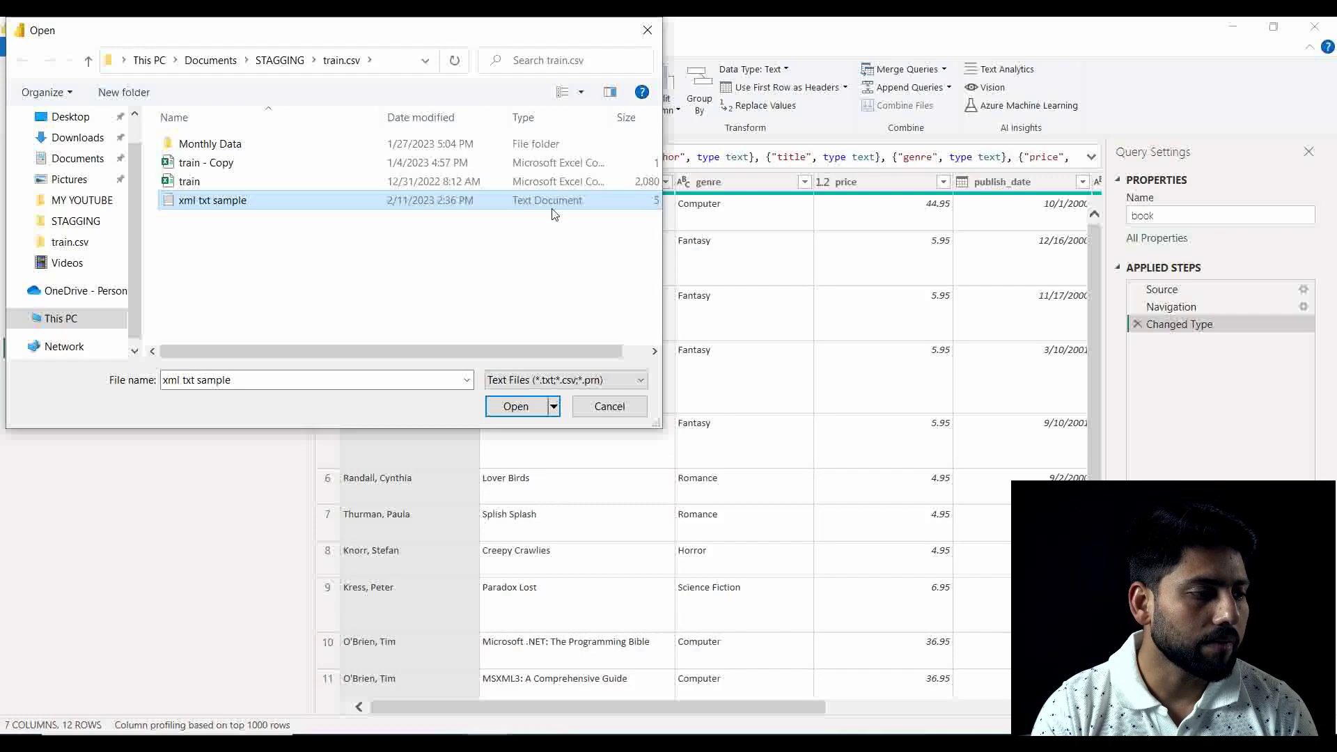
click(519, 406)
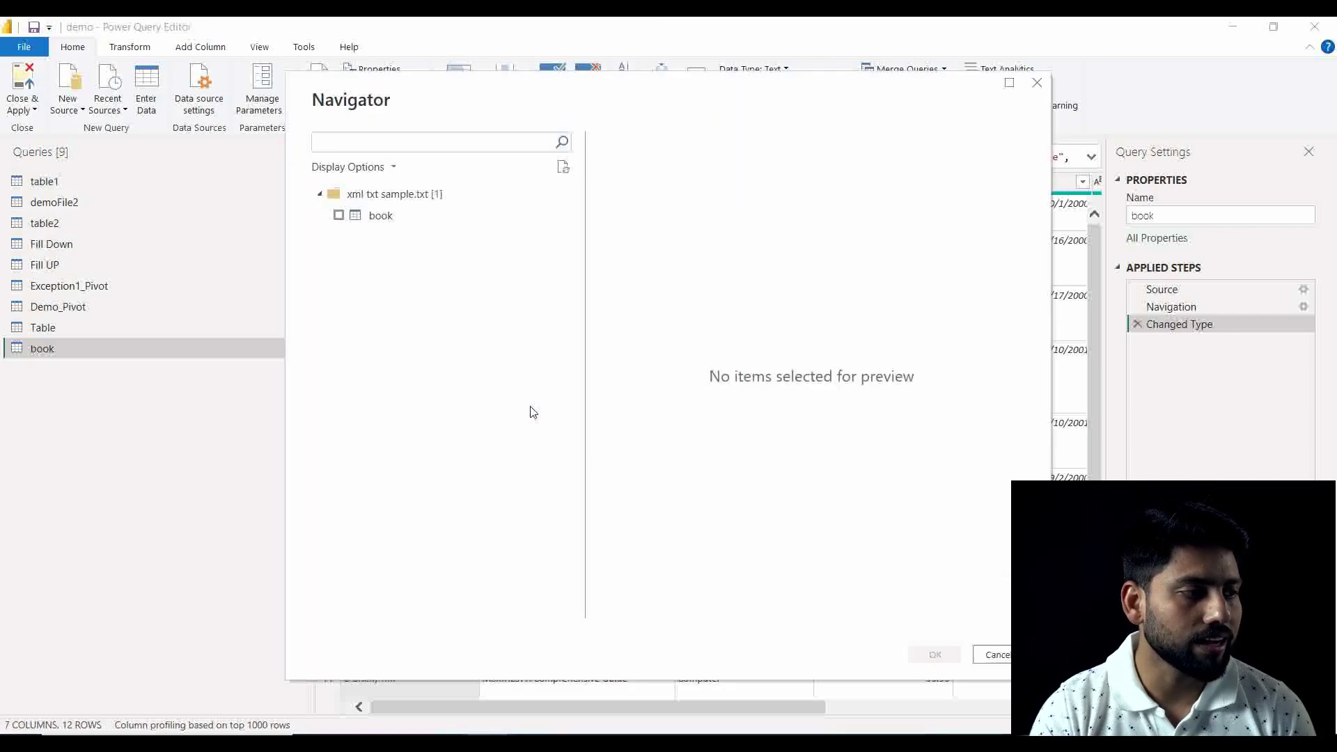
click(338, 216)
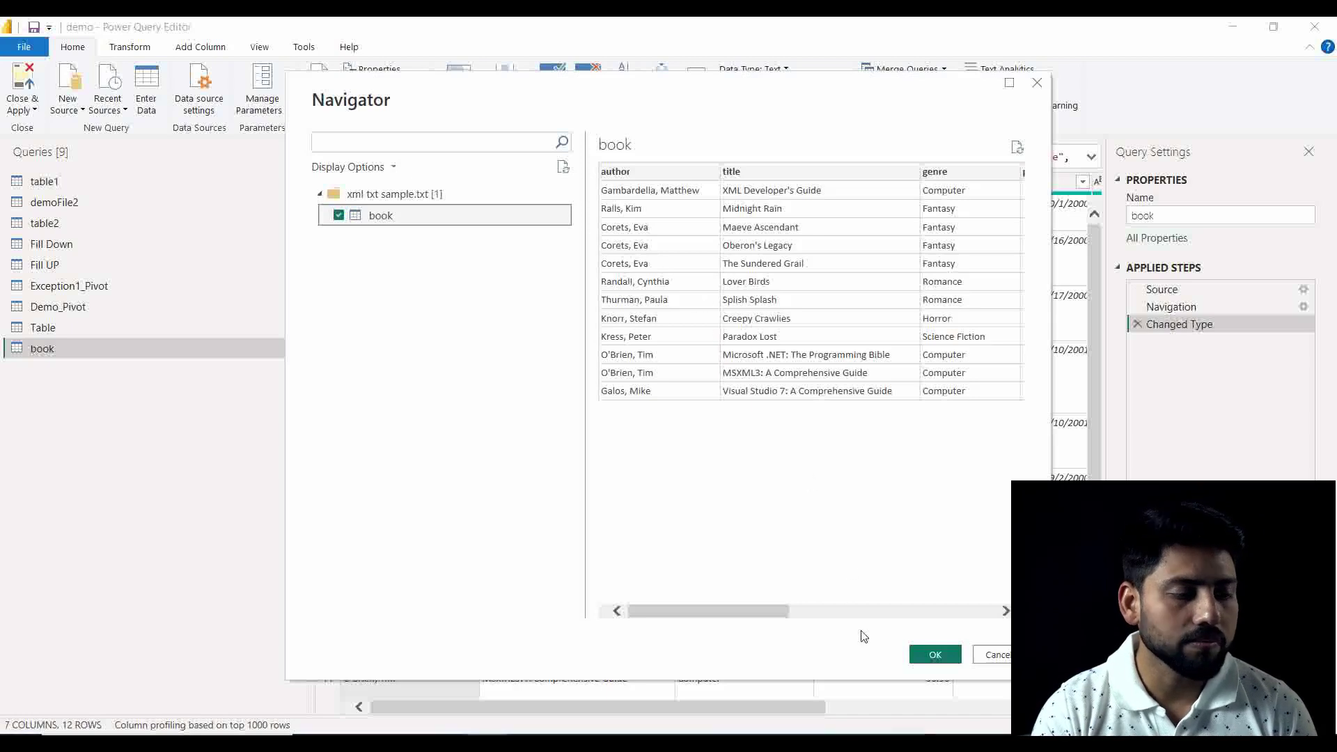
click(935, 655)
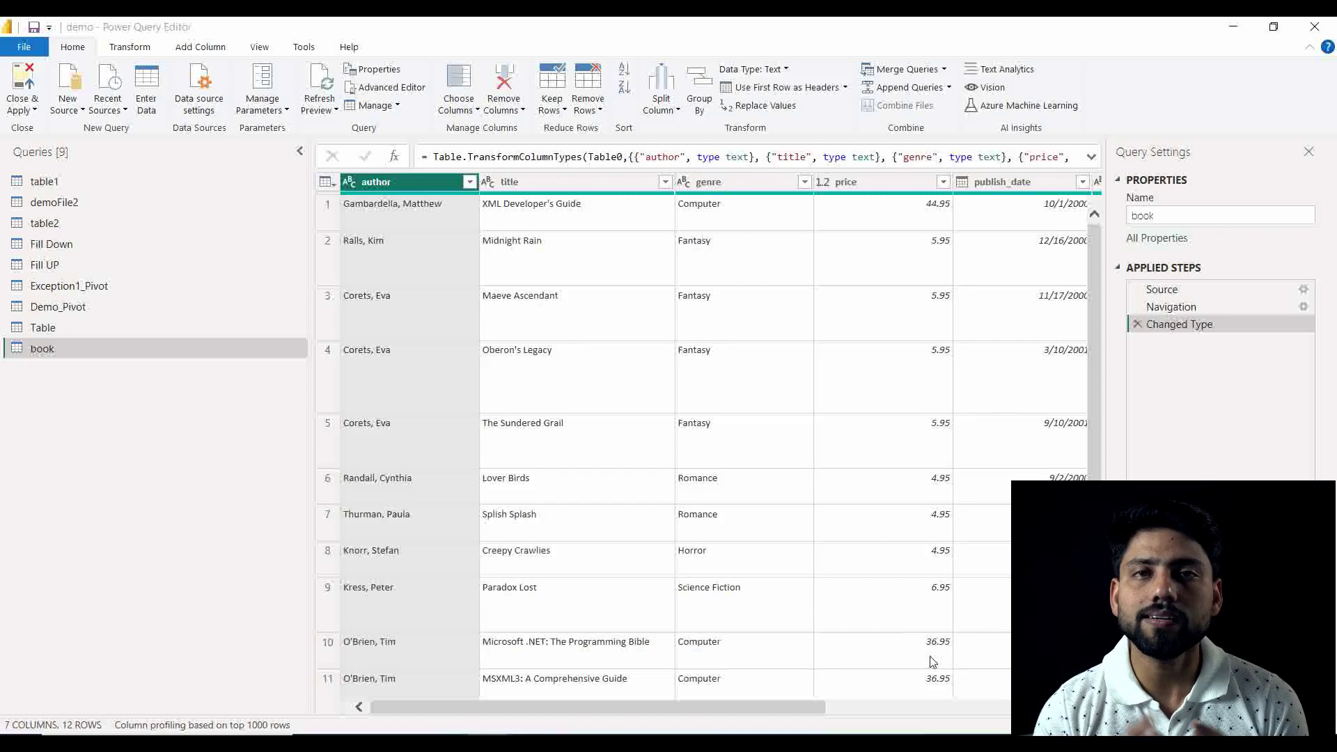
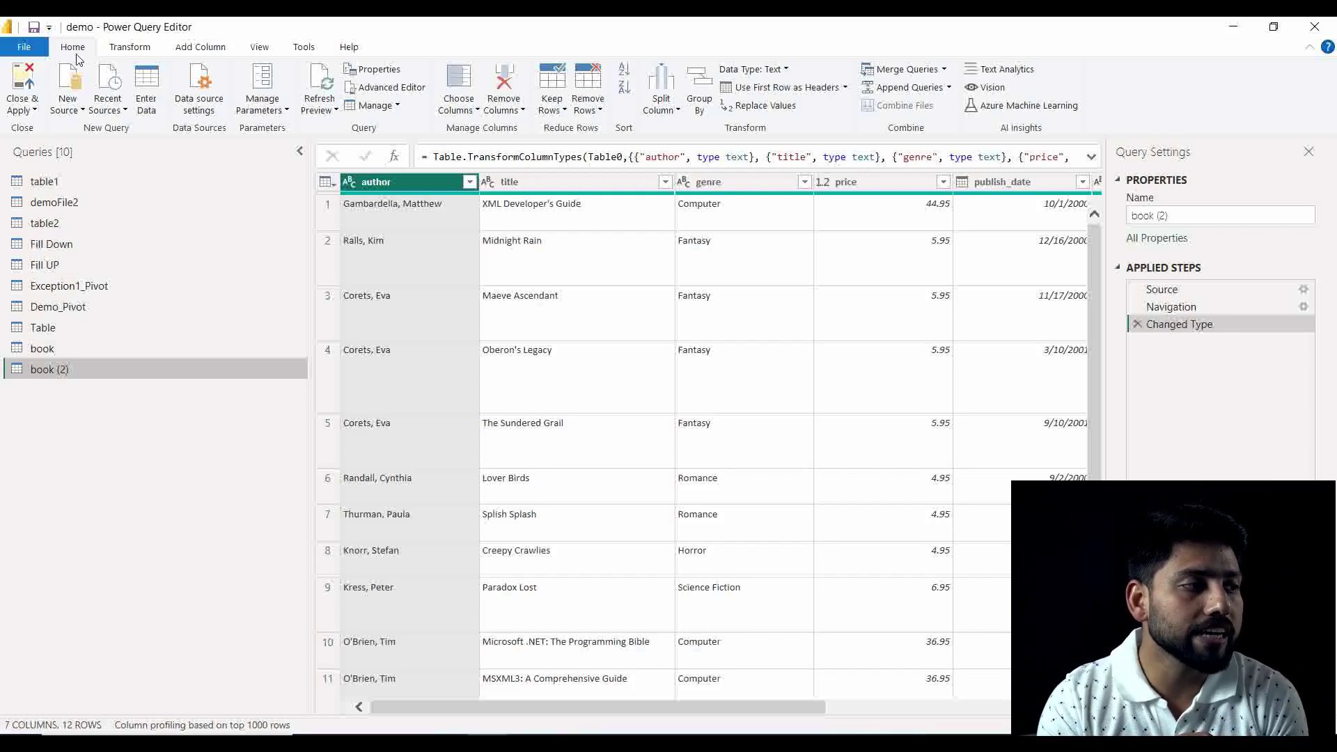
click(126, 46)
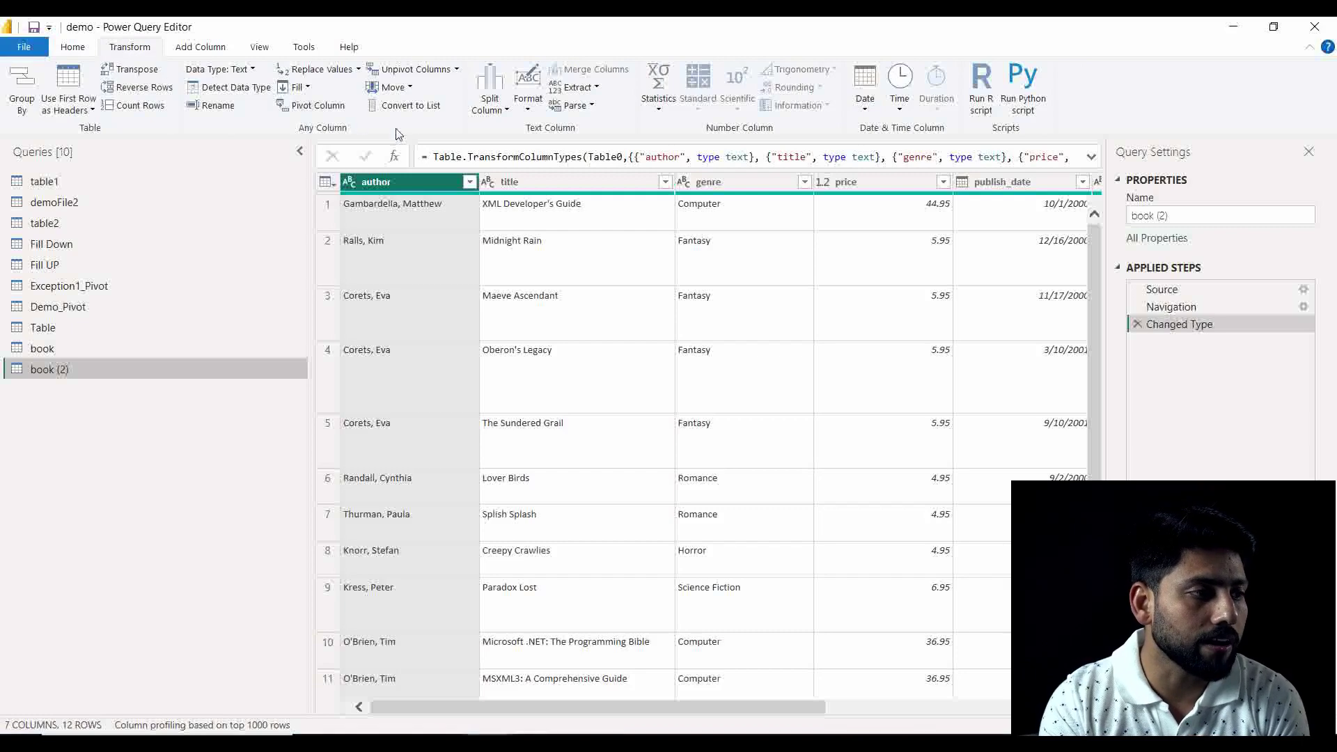
click(570, 105)
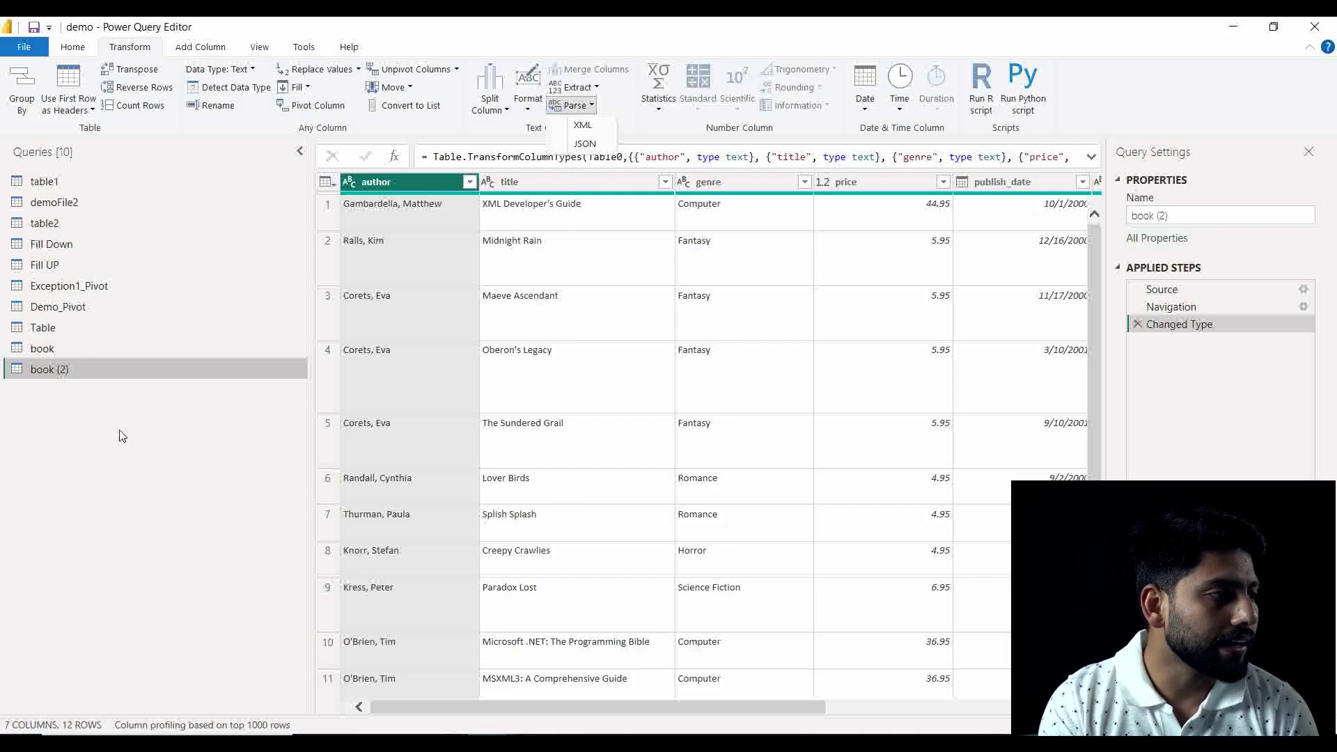
Start a new data source connection of type JSON.
click(73, 48)
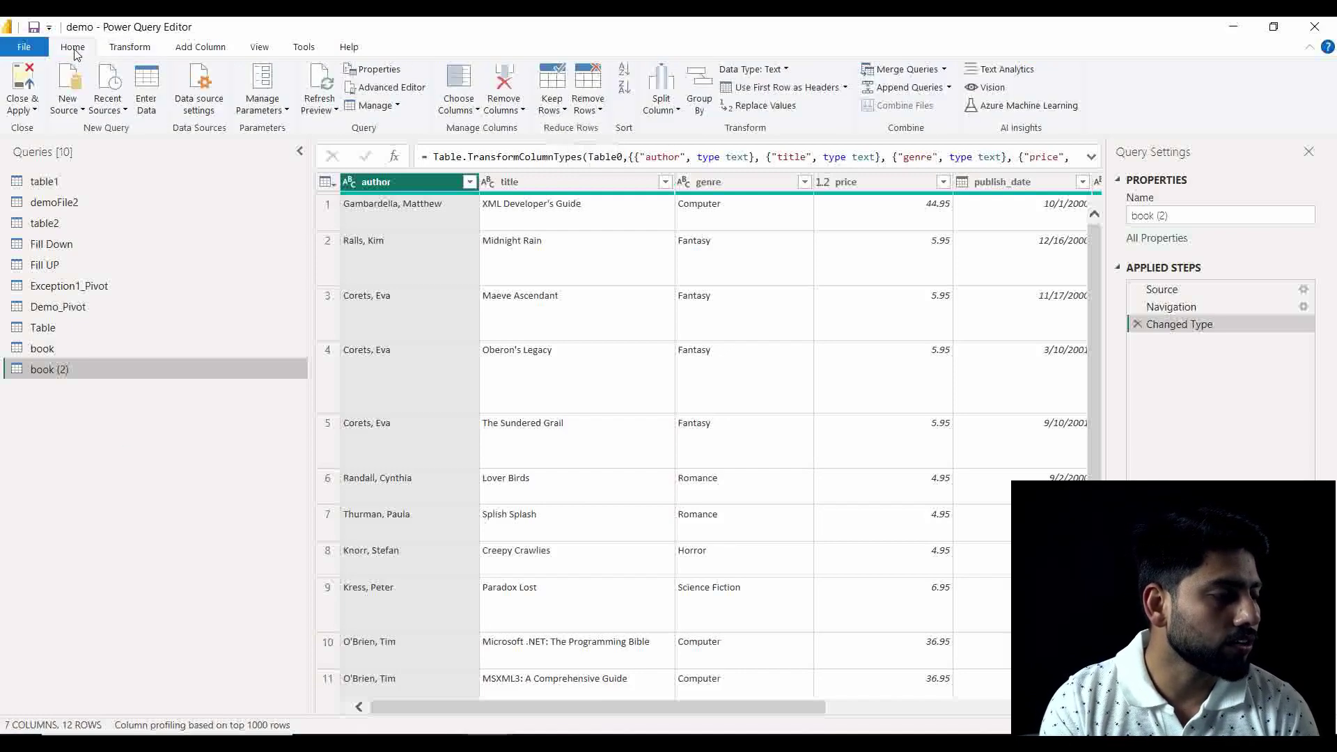
click(69, 105)
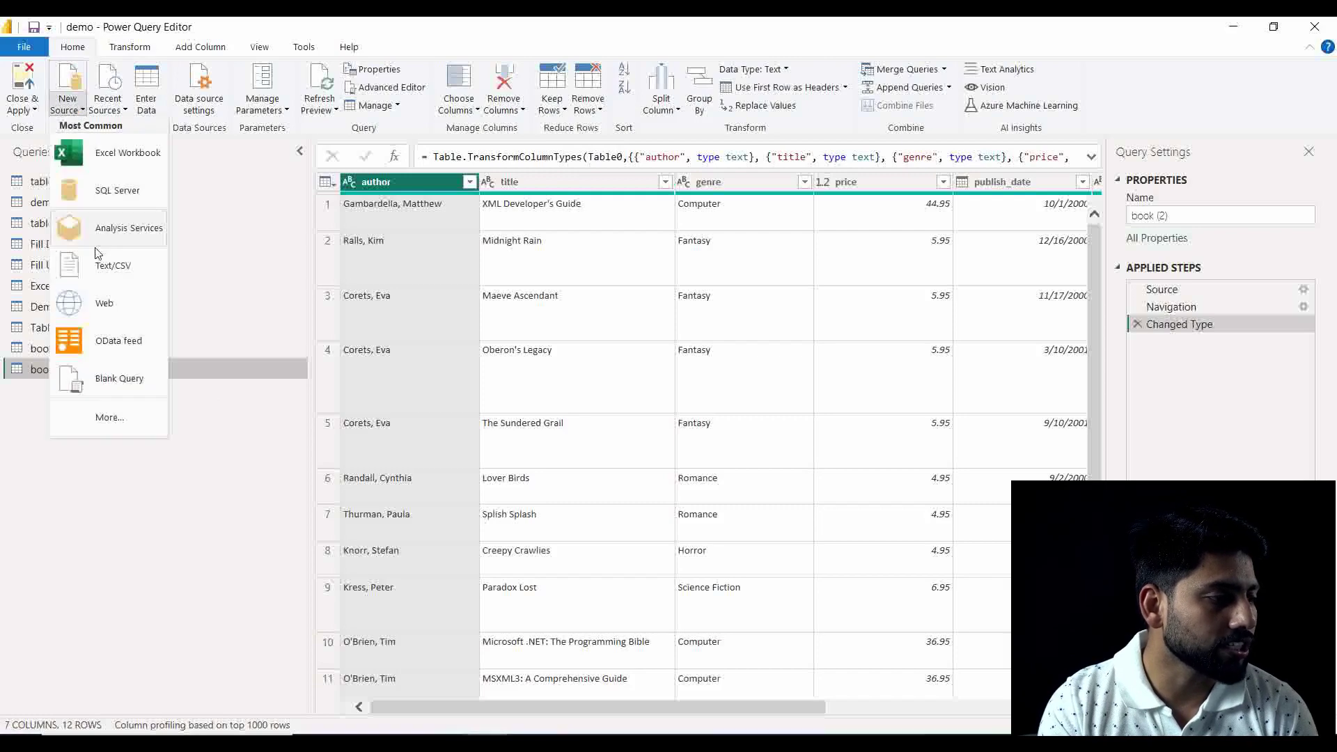
click(114, 422)
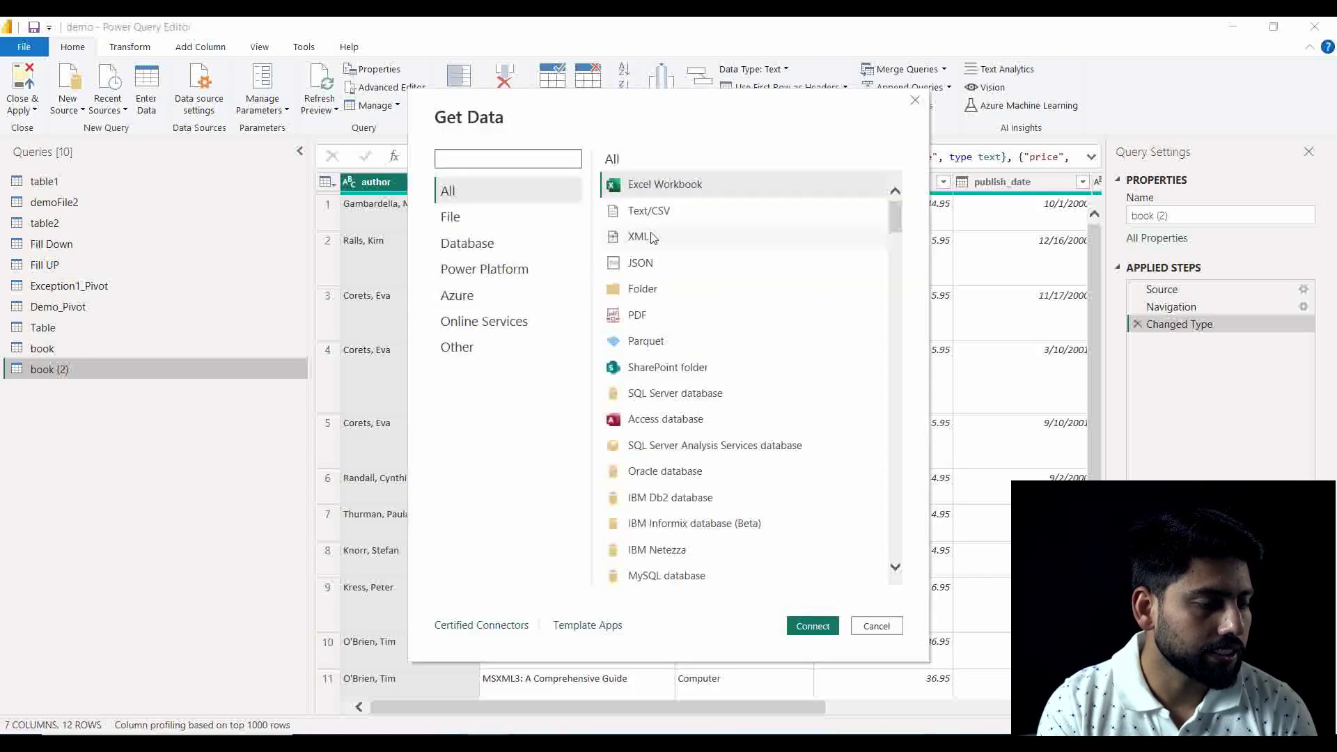
click(630, 264)
click(812, 625)
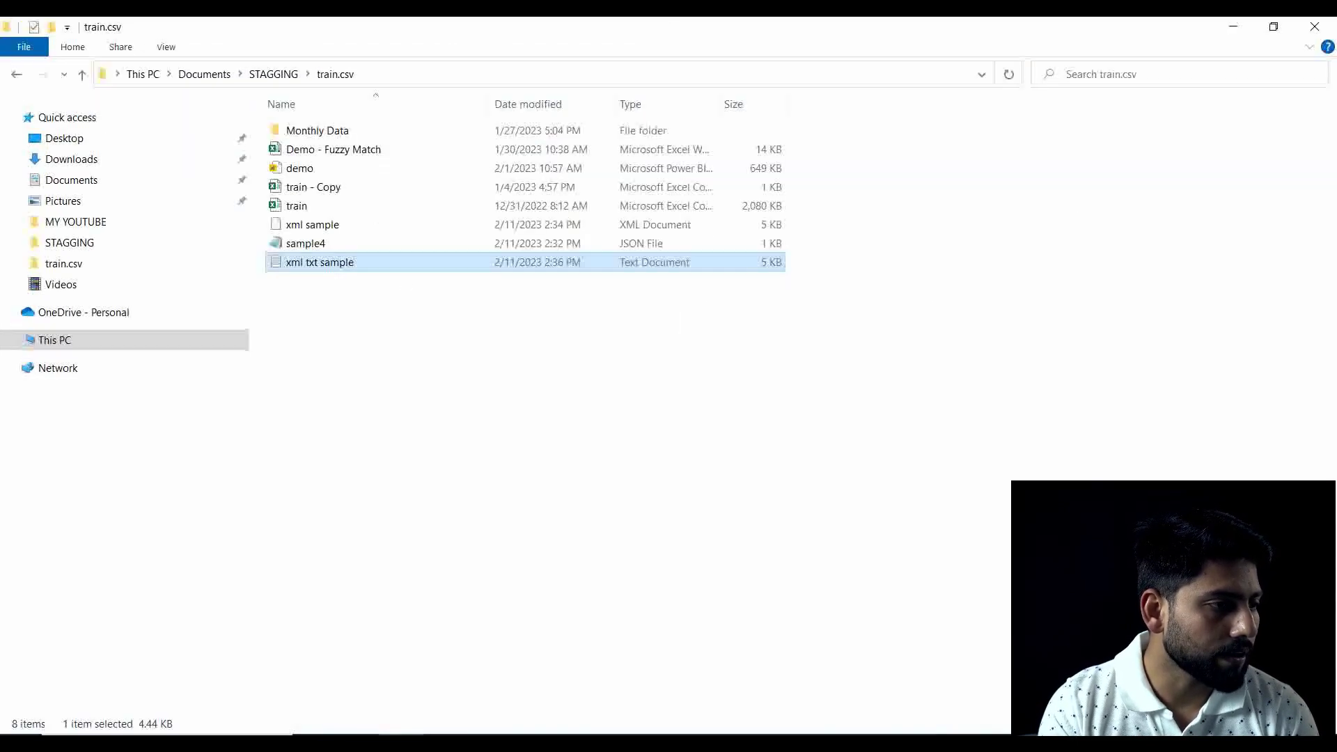
Check the sample4 JSON file in the train.csv folder and load it as a new query.
click(320, 248)
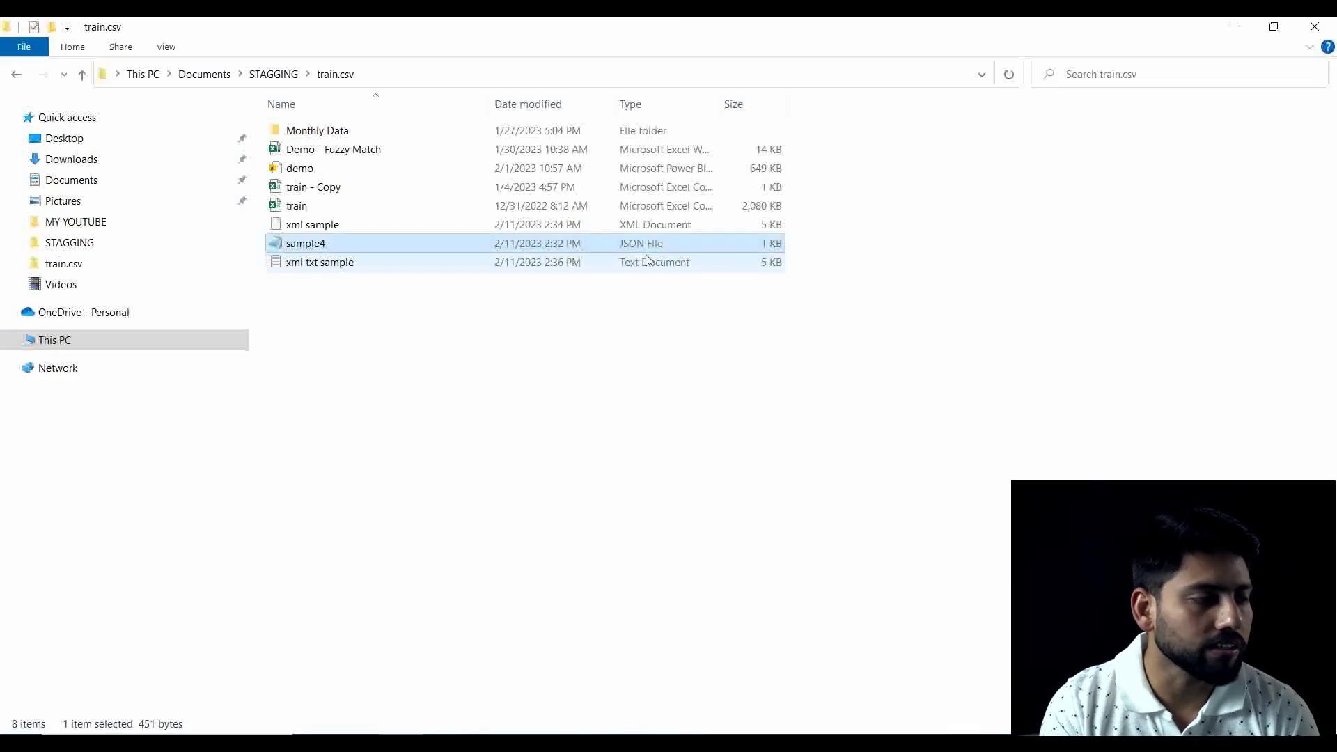
click(1233, 27)
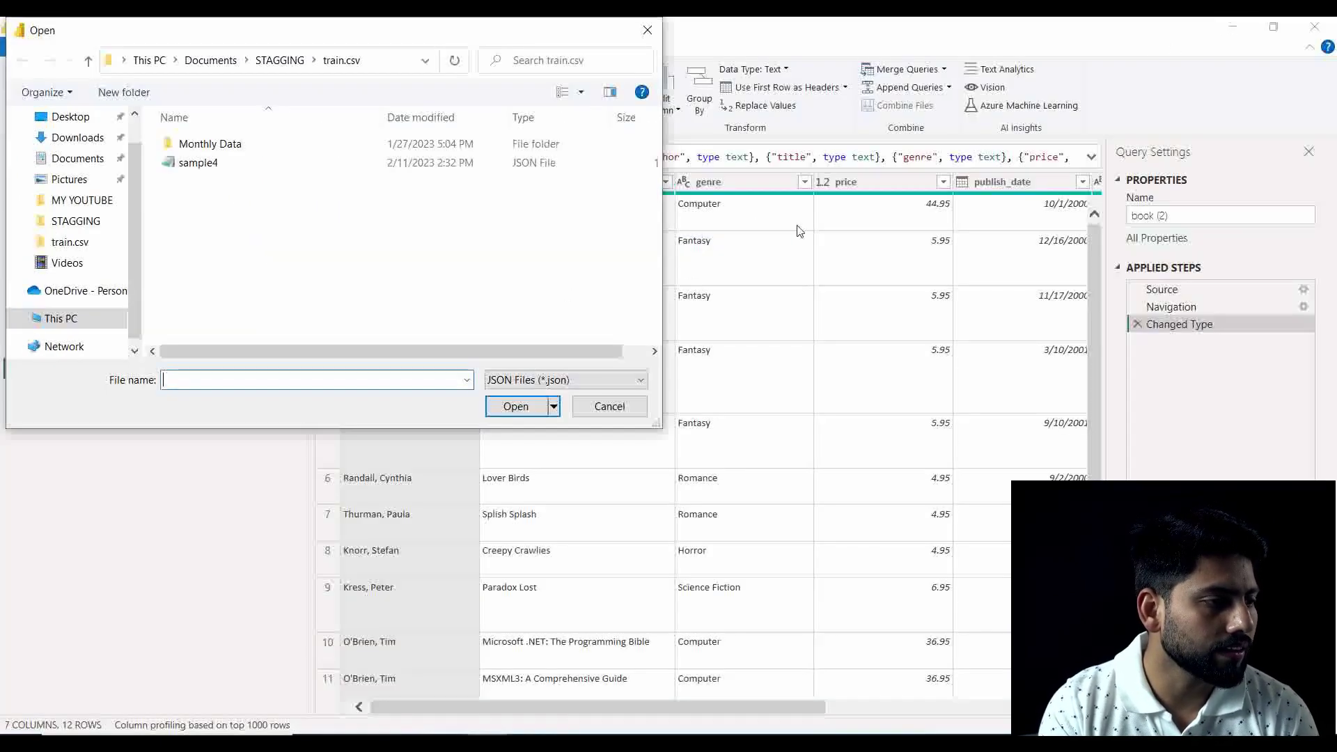
click(474, 163)
click(533, 406)
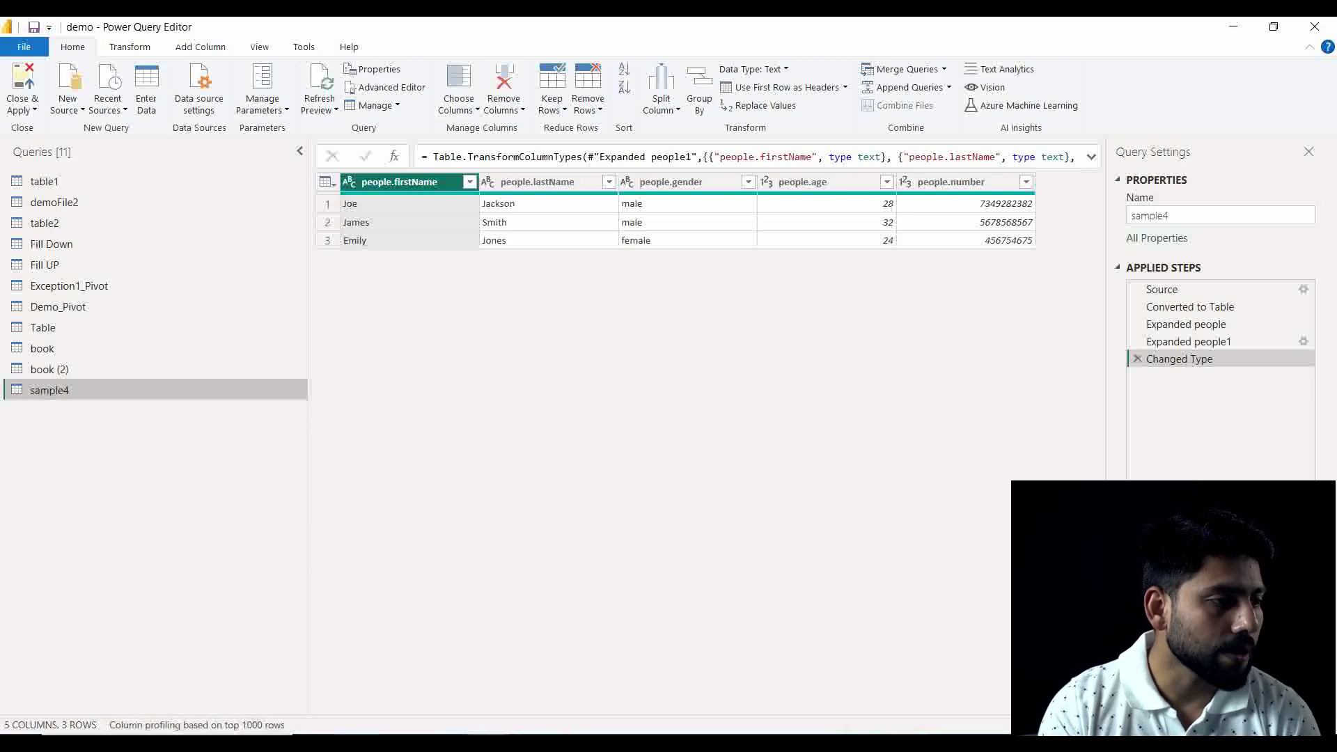
Switch to the browser, review the Sample XML File (books.xml) listing on Microsoft Learn and copy its full XML code.
key(alt+Tab)
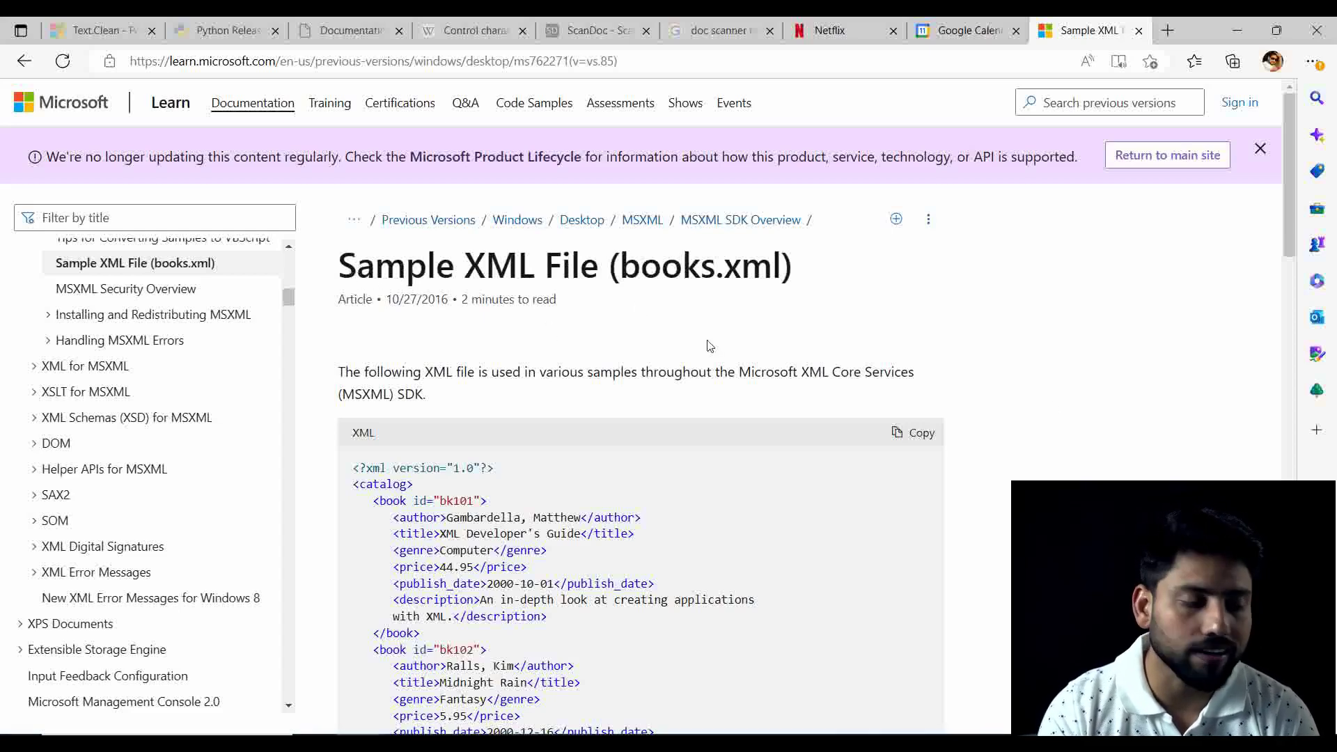
scroll(1099, 472, down, 15)
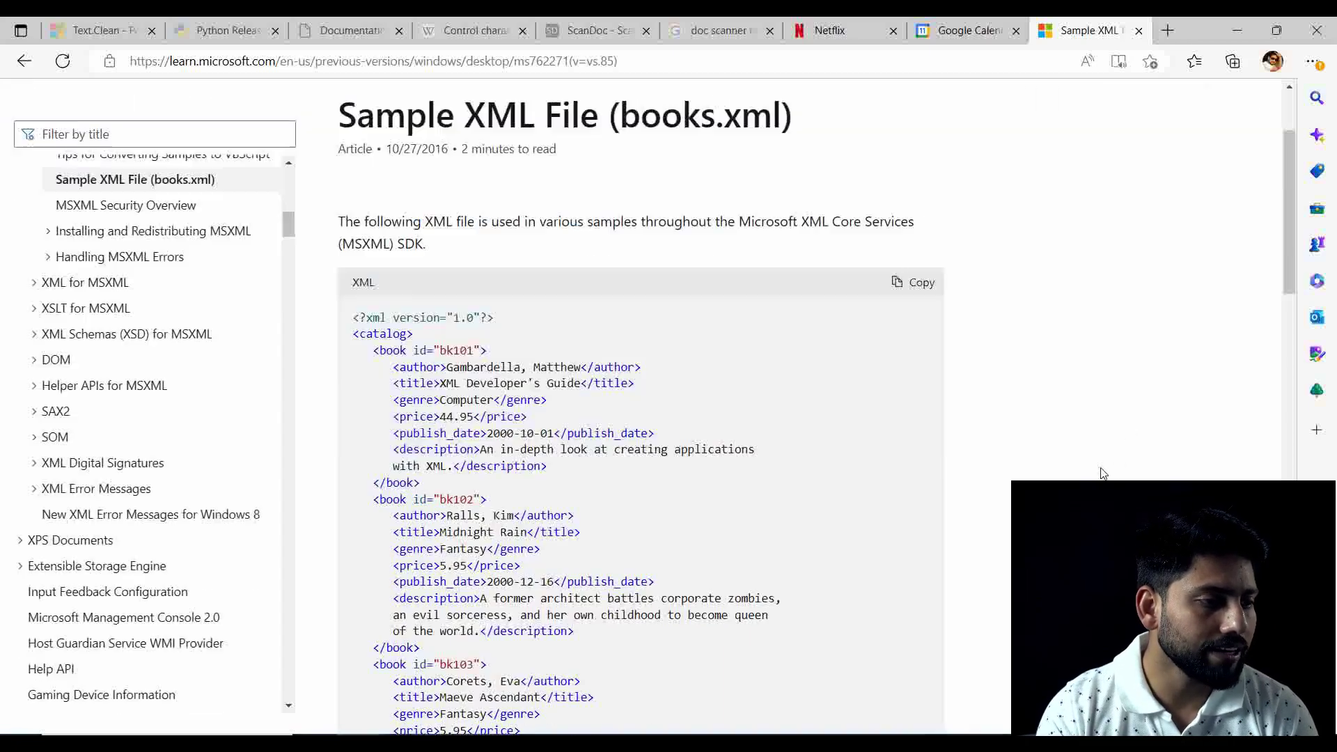
scroll(1103, 473, down, 4)
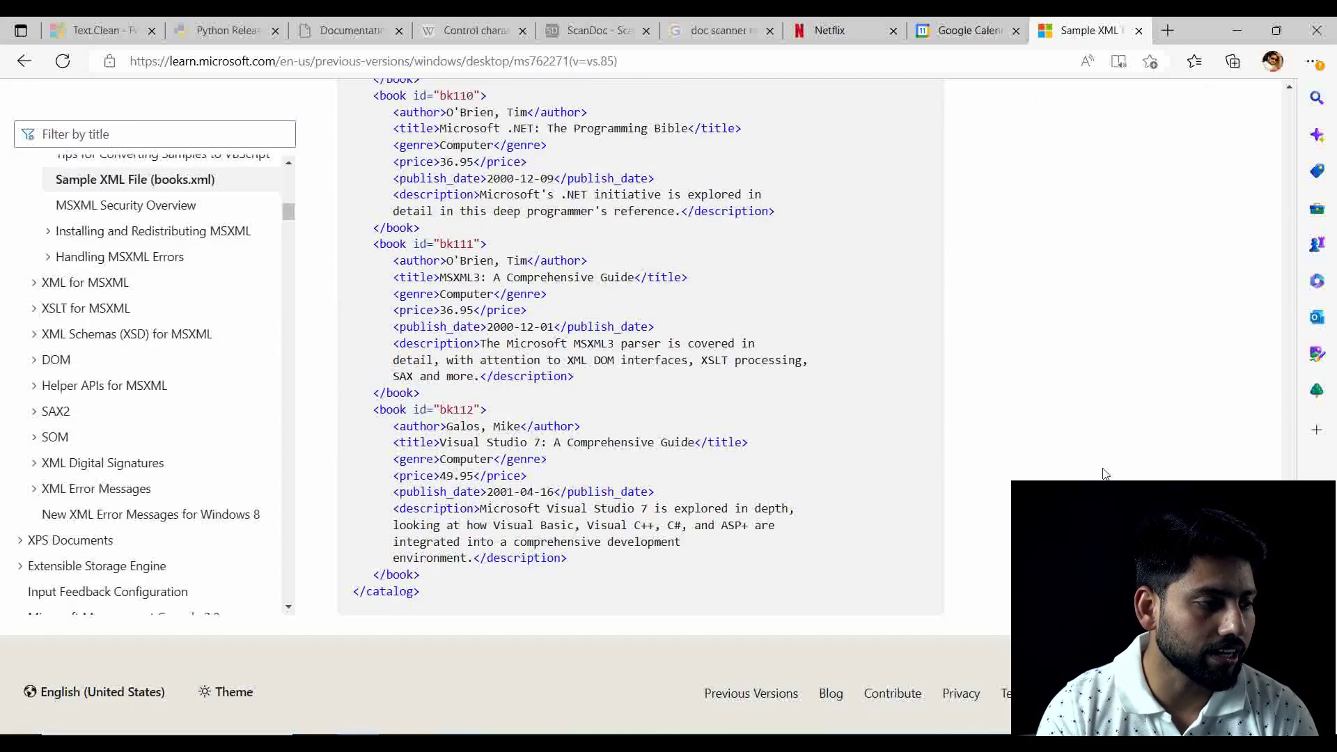
scroll(1103, 473, up, 15)
scroll(1104, 474, up, 4)
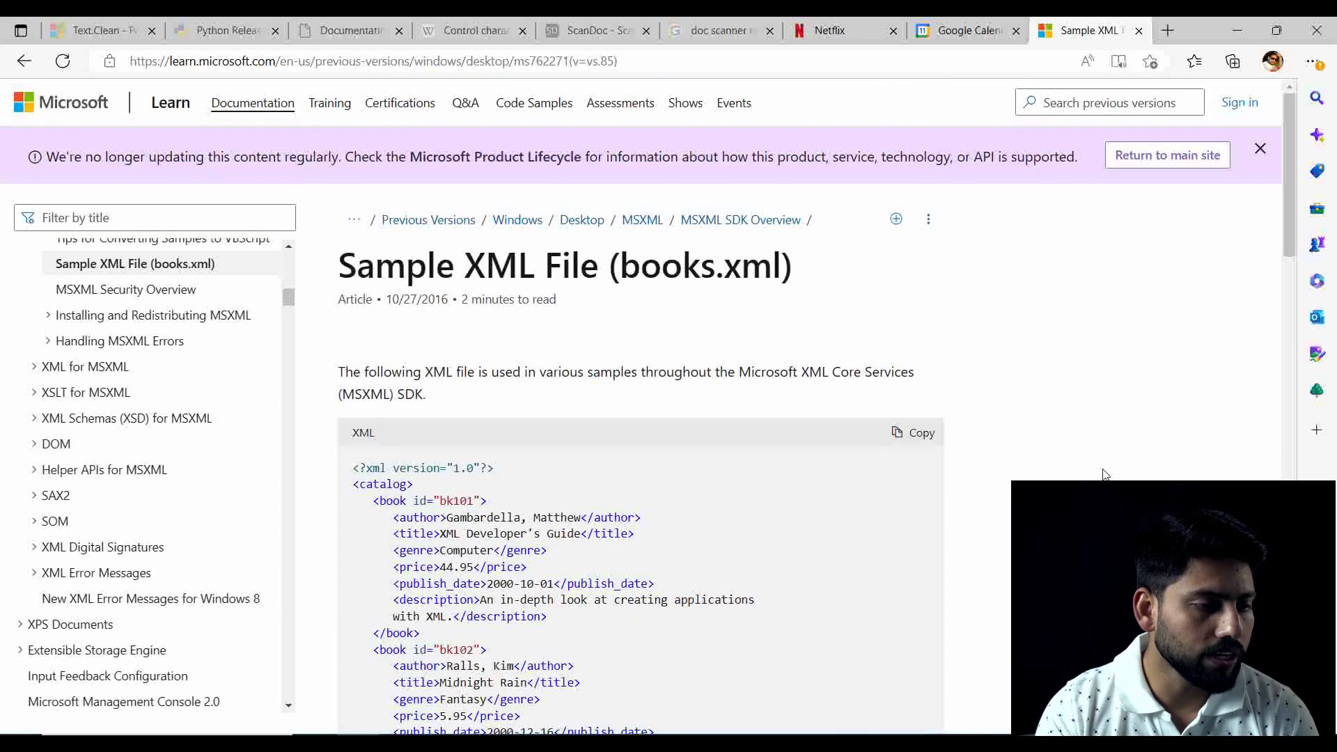
click(929, 444)
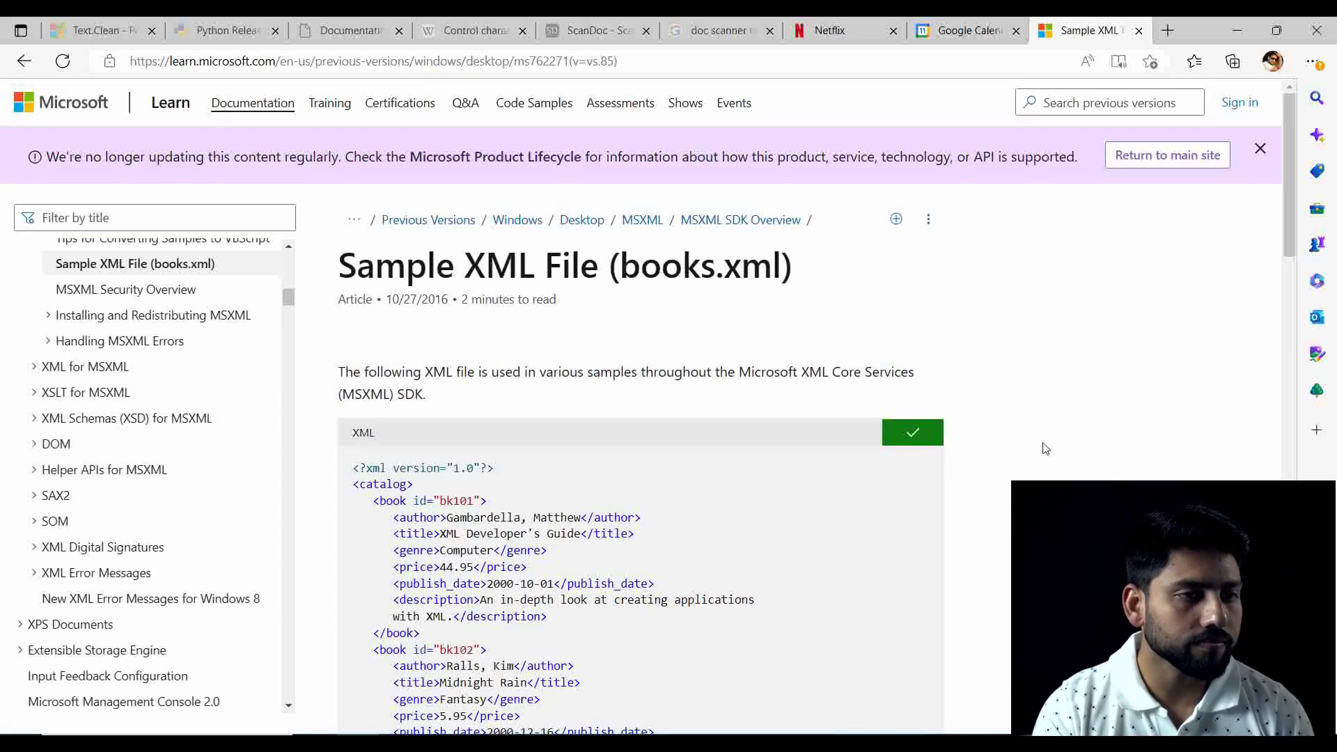
Return to the Power Query Editor and start a manually entered table whose column is named xml.
click(1238, 28)
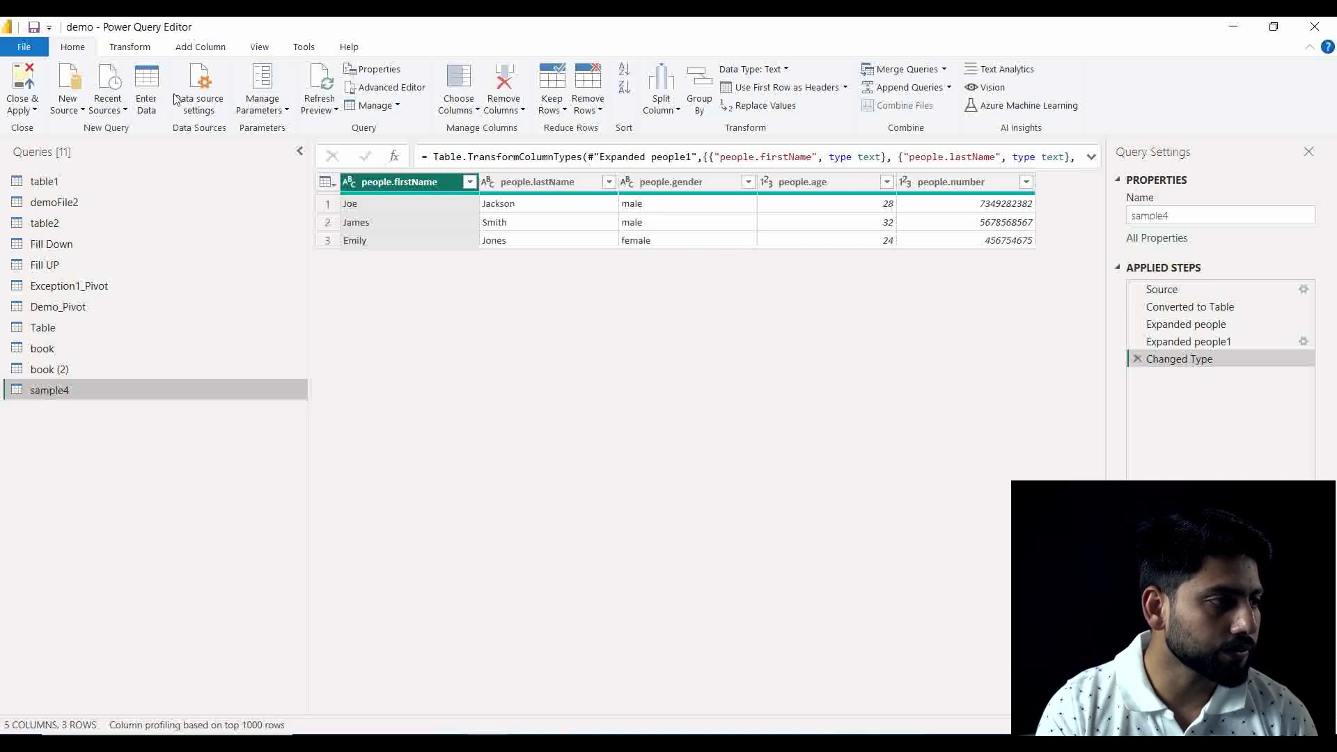
click(147, 89)
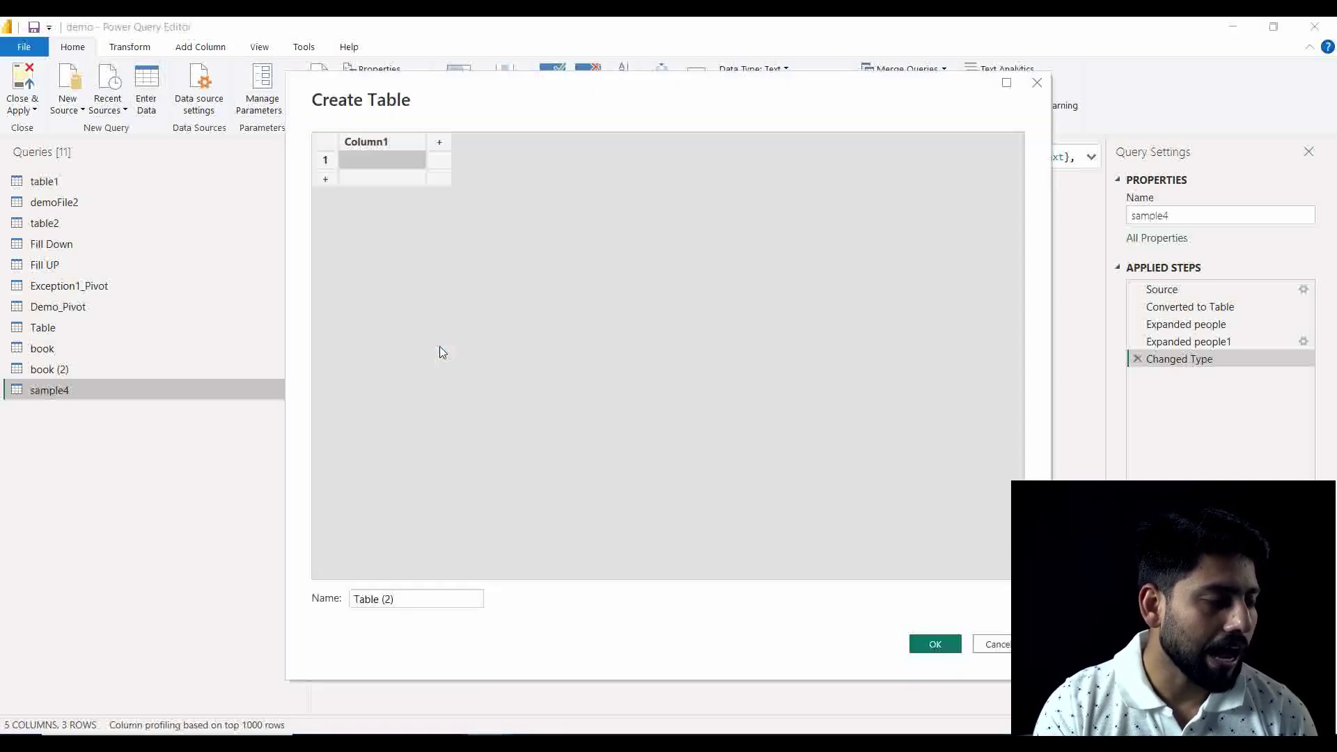
double_click(379, 140)
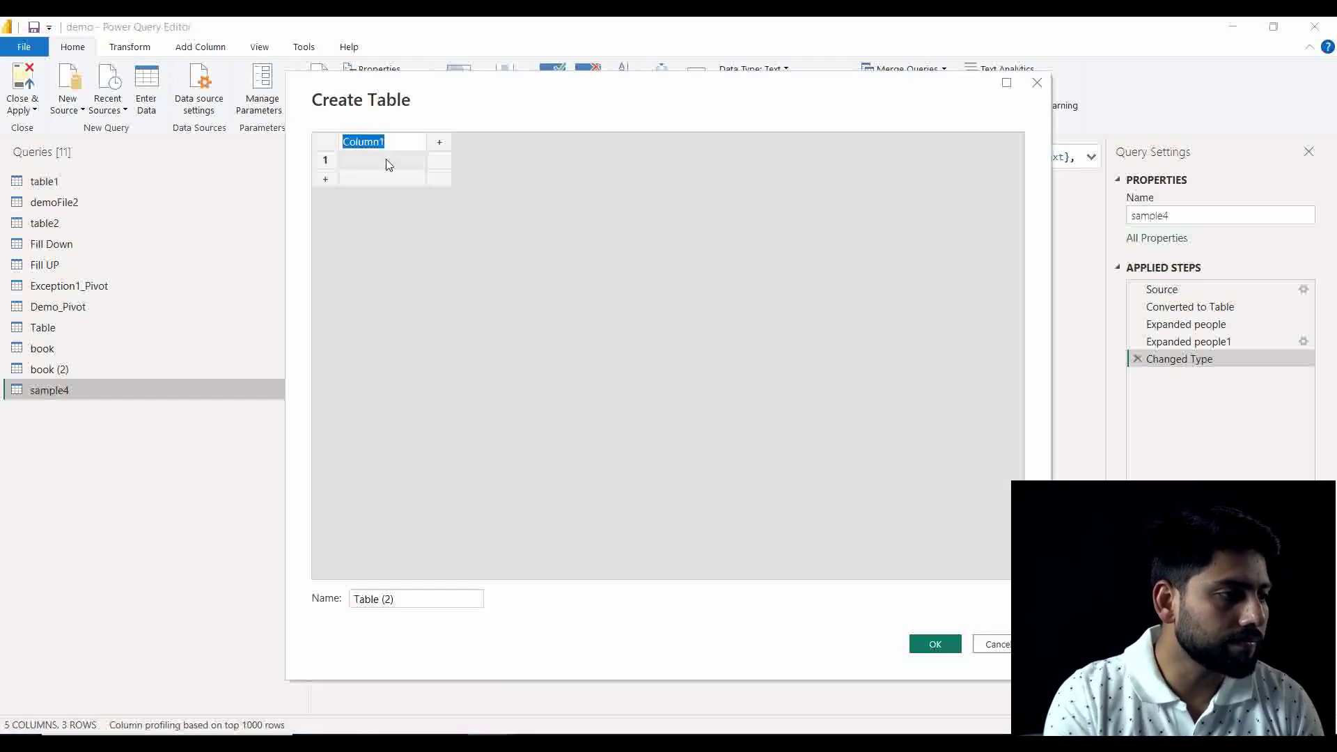
text(xml)
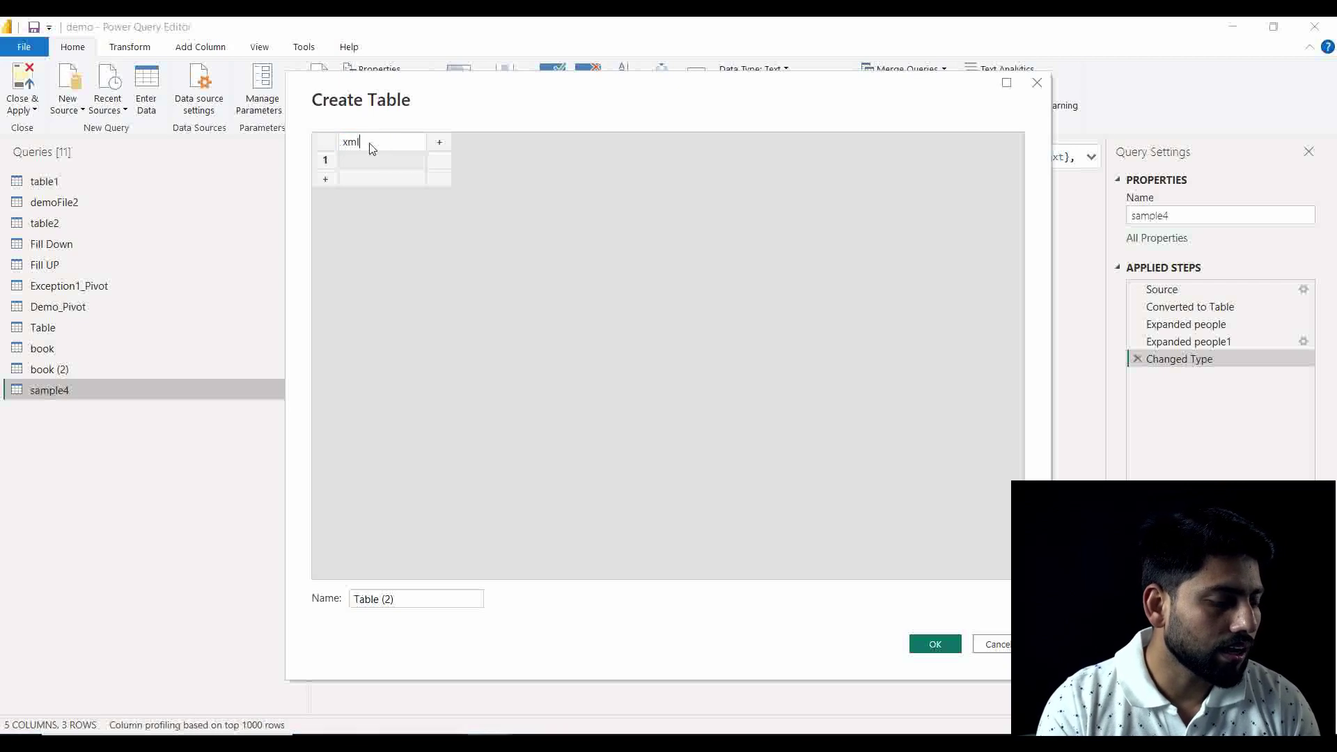
Paste the copied XML code into the first row of the xml column, check the cell's text and create the table.
click(371, 159)
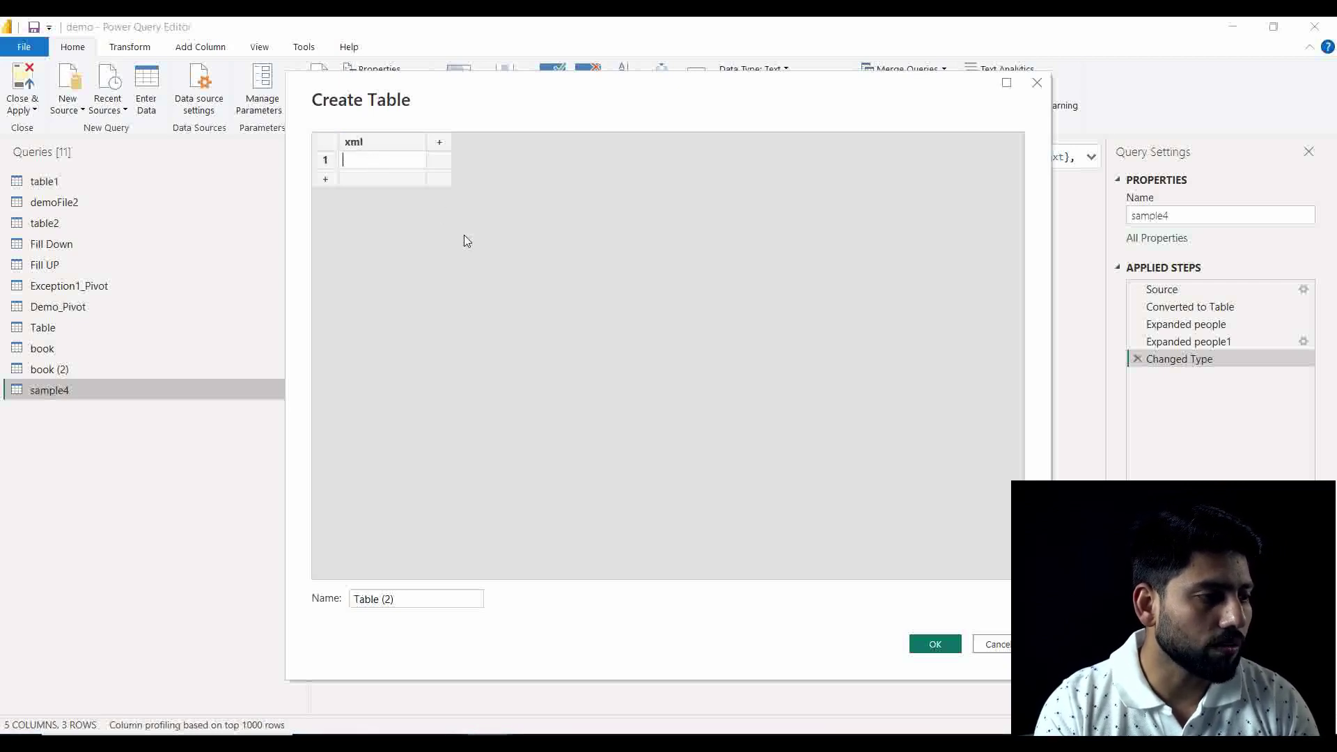
key(ctrl+v)
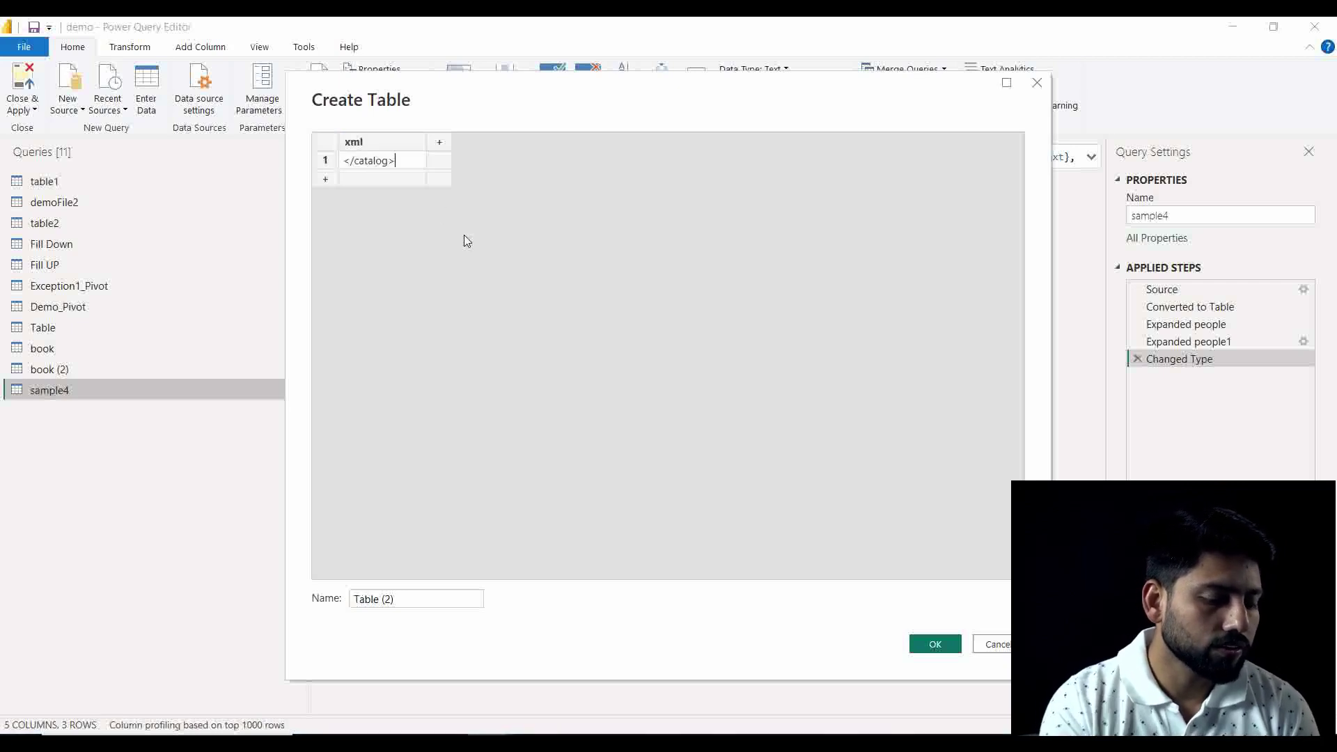
key(Left)
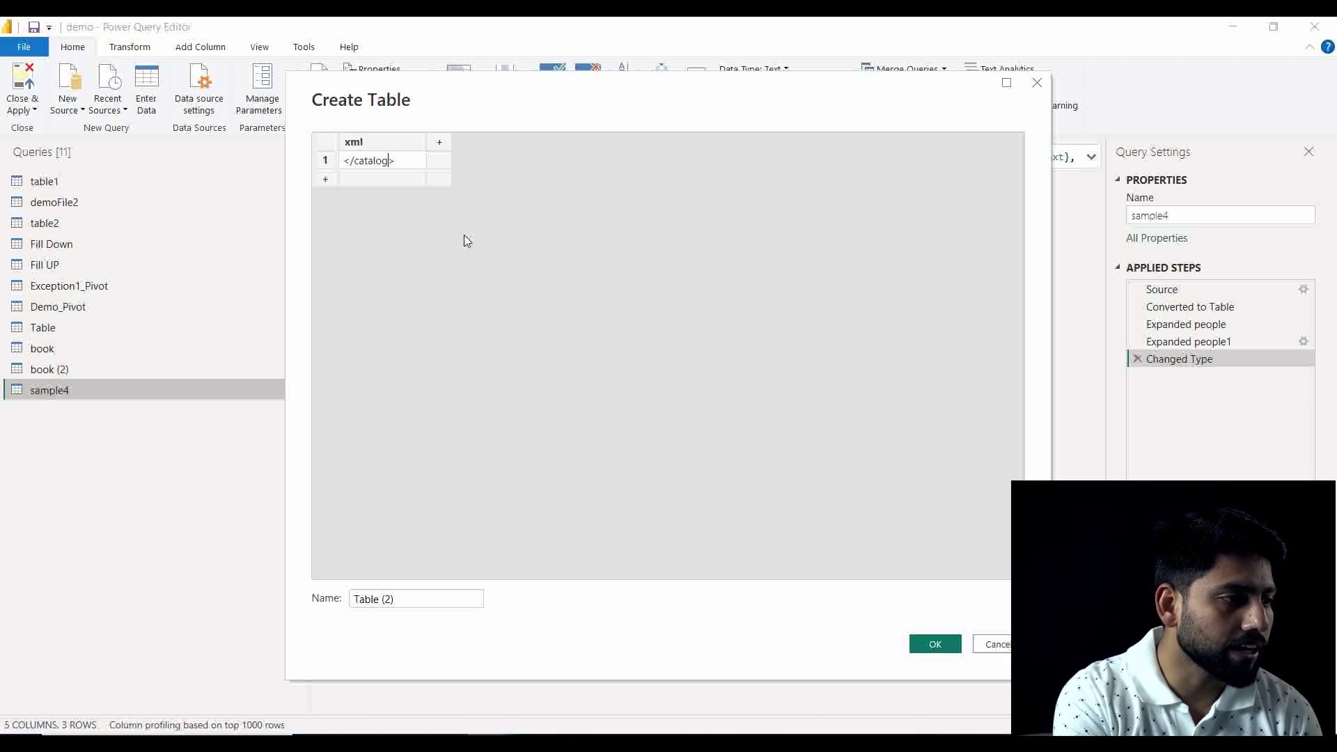
key(shift+Home)
text(development)
key(Delete)
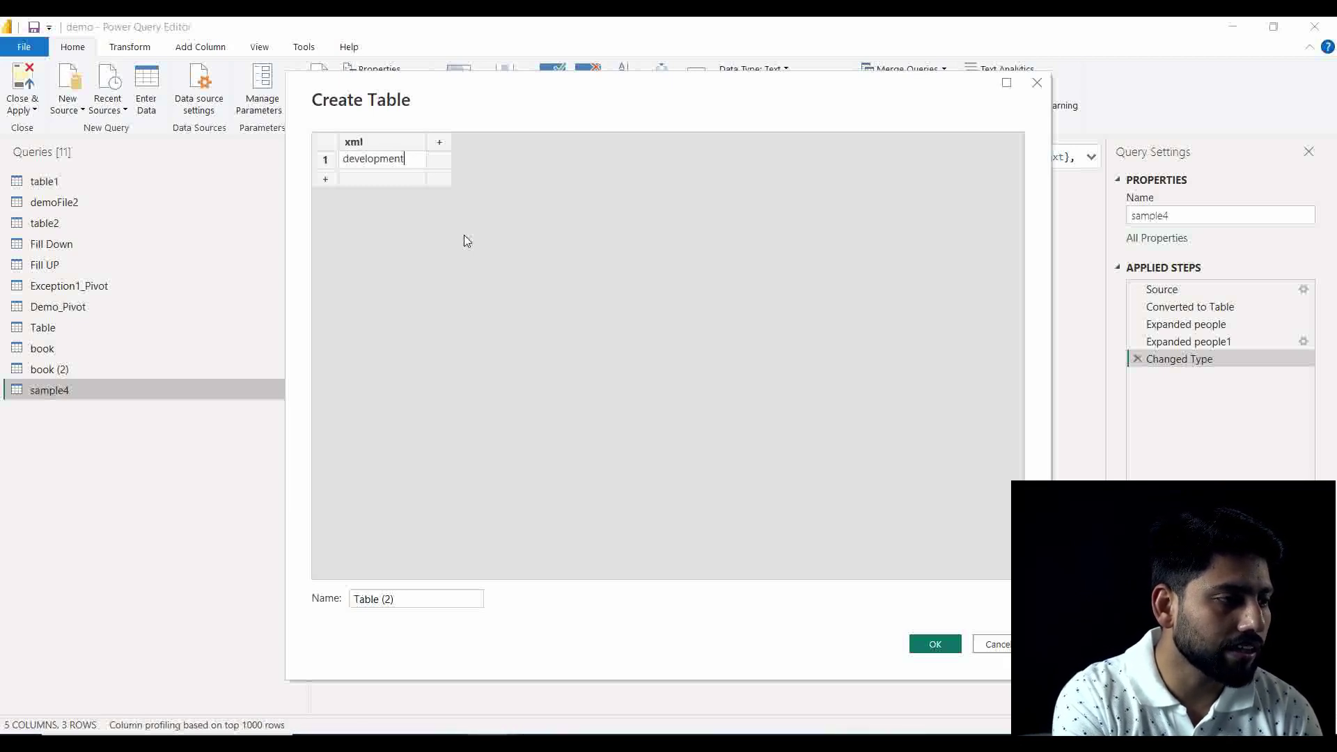
key(ctrl+Left)
key(ctrl+Left)
key(ctrl+Left)
key(ctrl+Left)
key(ctrl+Left)
key(ctrl+Left)
key(ctrl+Left)
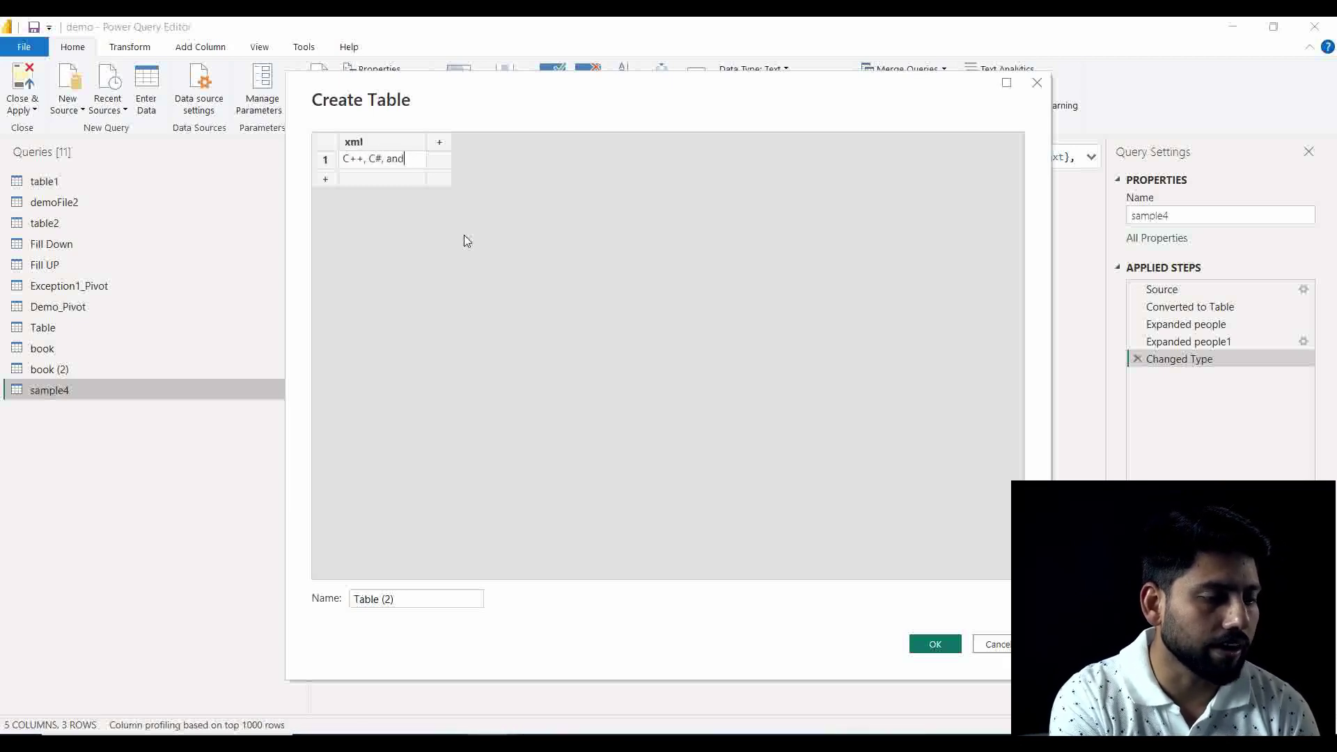
key(ctrl+Left)
key(ctrl+Left)
key(ctrl+Left)
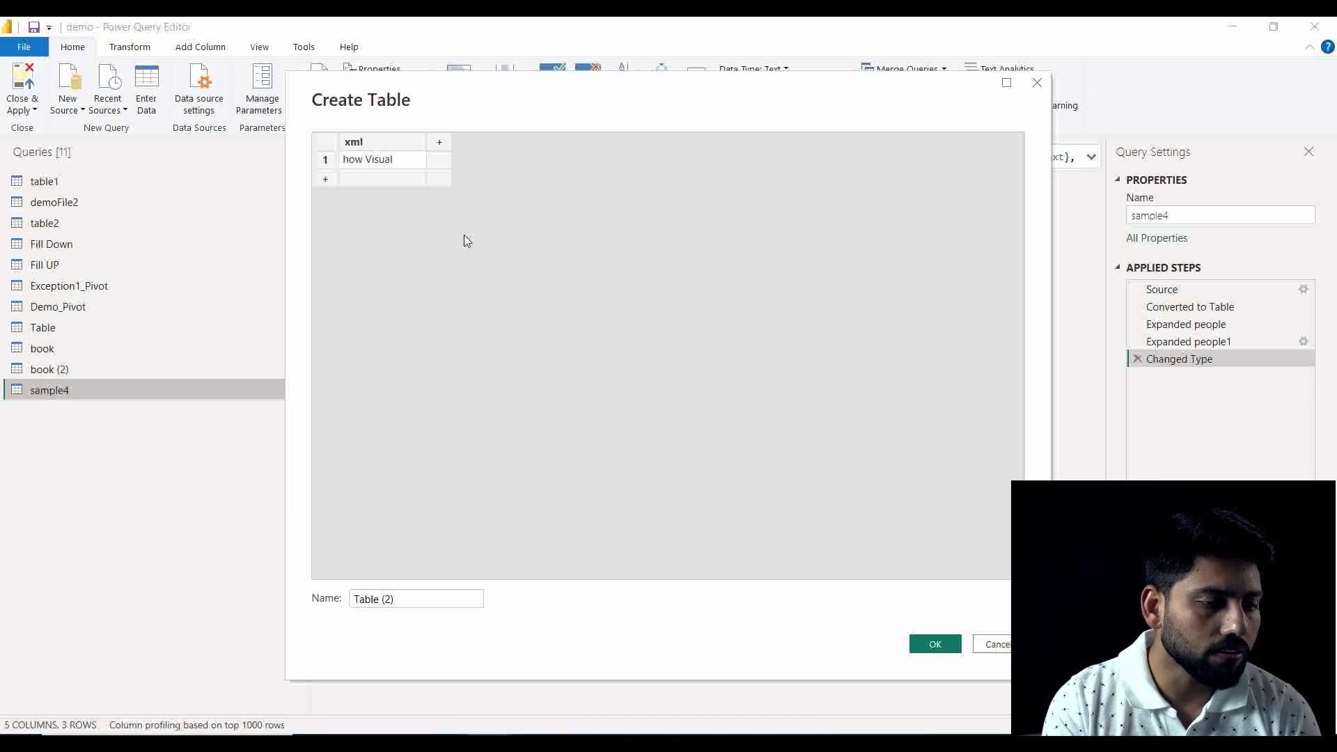
click(918, 641)
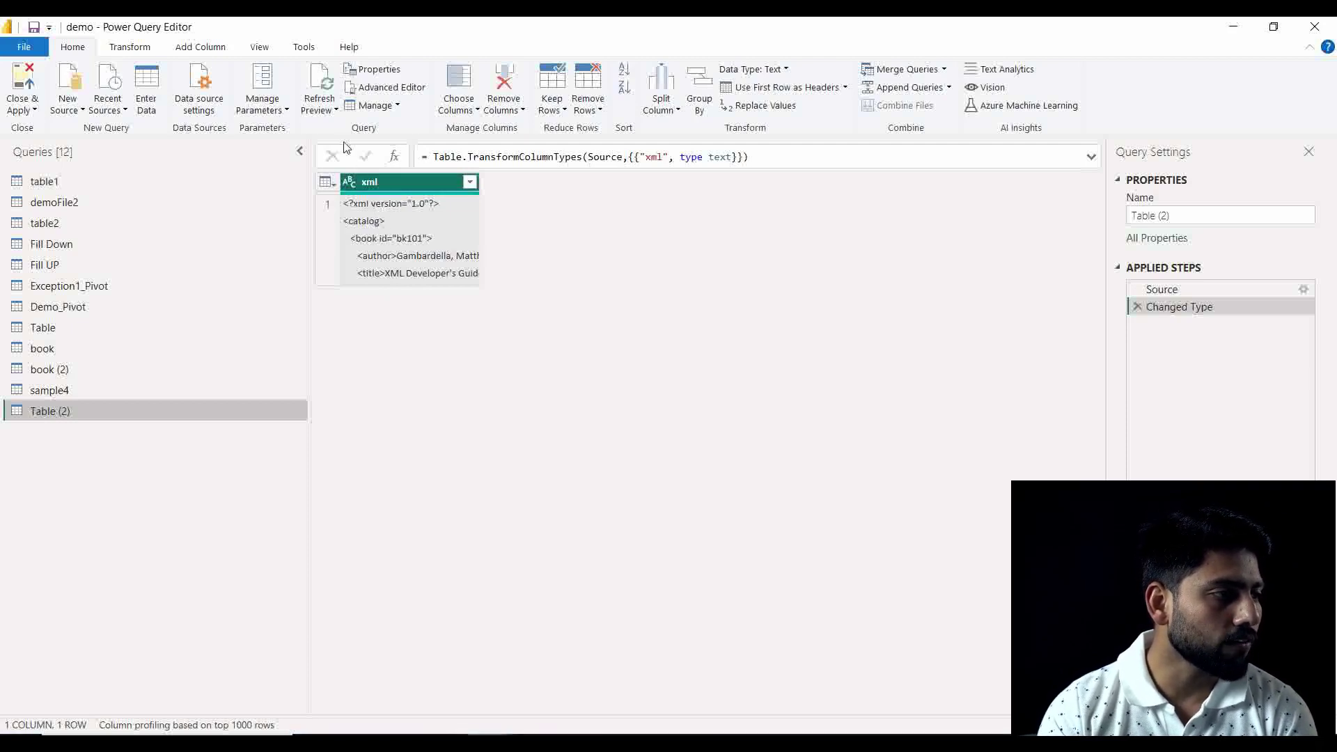
Parse the xml text column as XML.
click(120, 49)
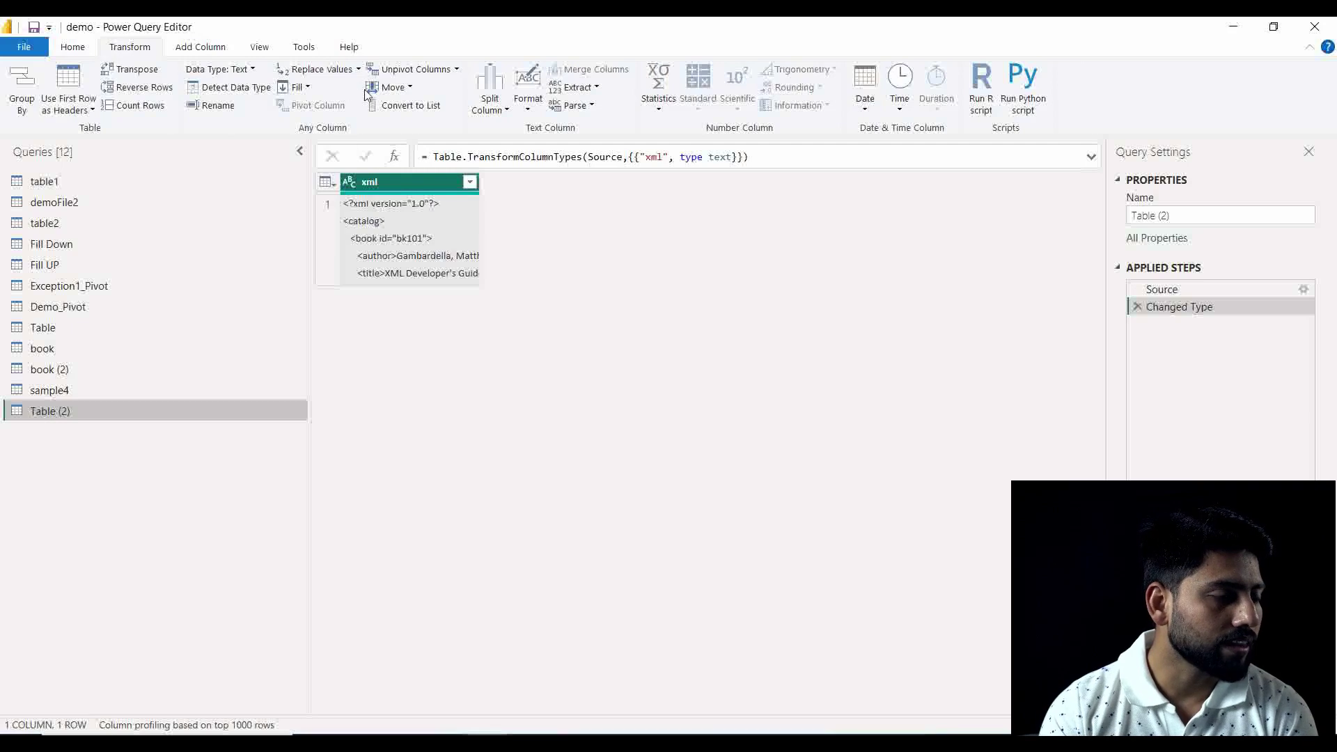
click(573, 107)
click(582, 125)
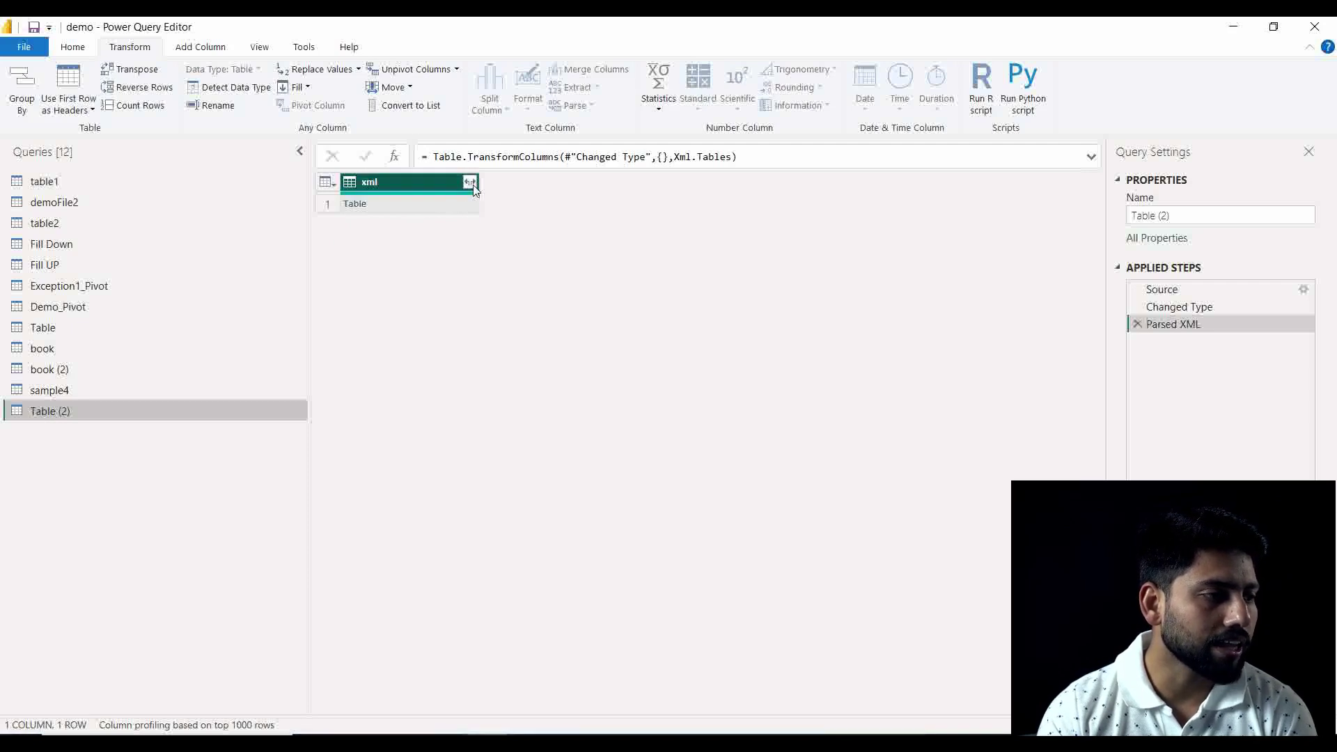
Preview the parsed table and expand the xml column into Name and Table, using the original column name as prefix.
click(388, 205)
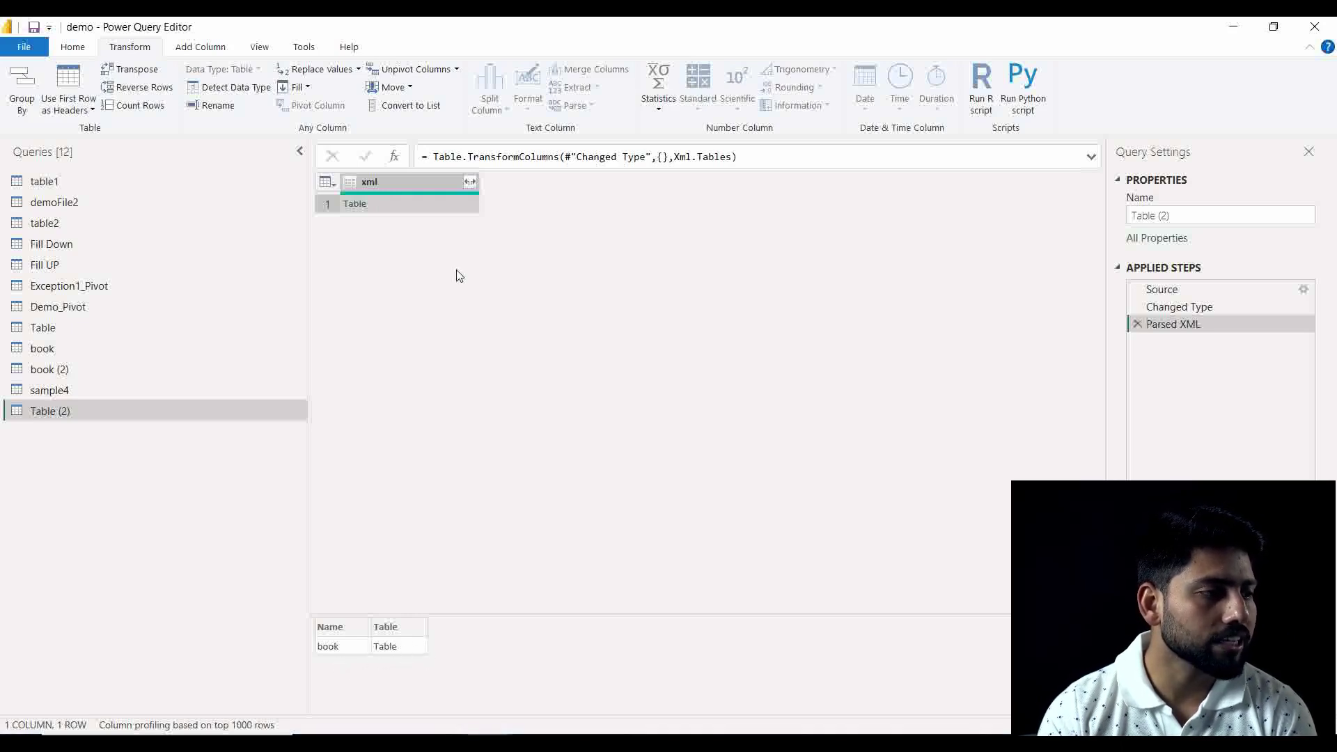
click(470, 181)
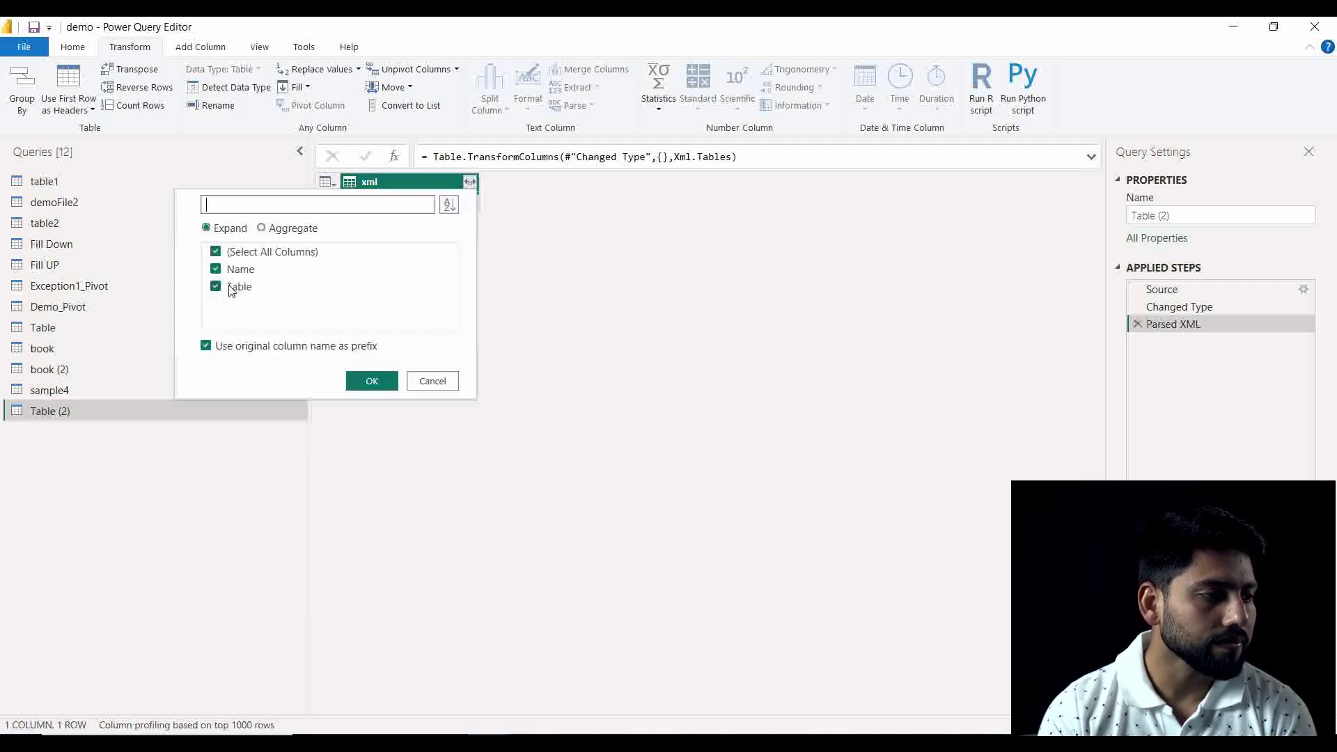
click(360, 381)
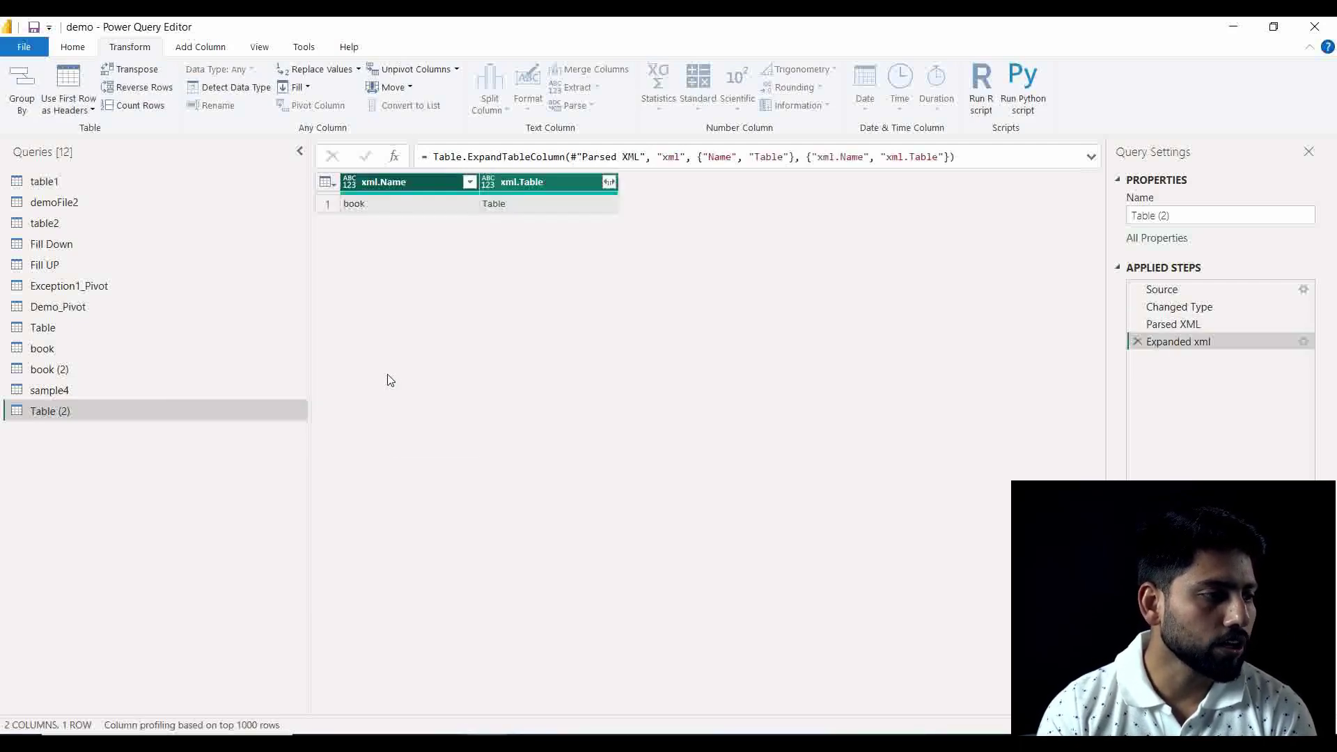
Examine the contents of the xml.Name and xml.Table cells, including the nested book table.
click(358, 207)
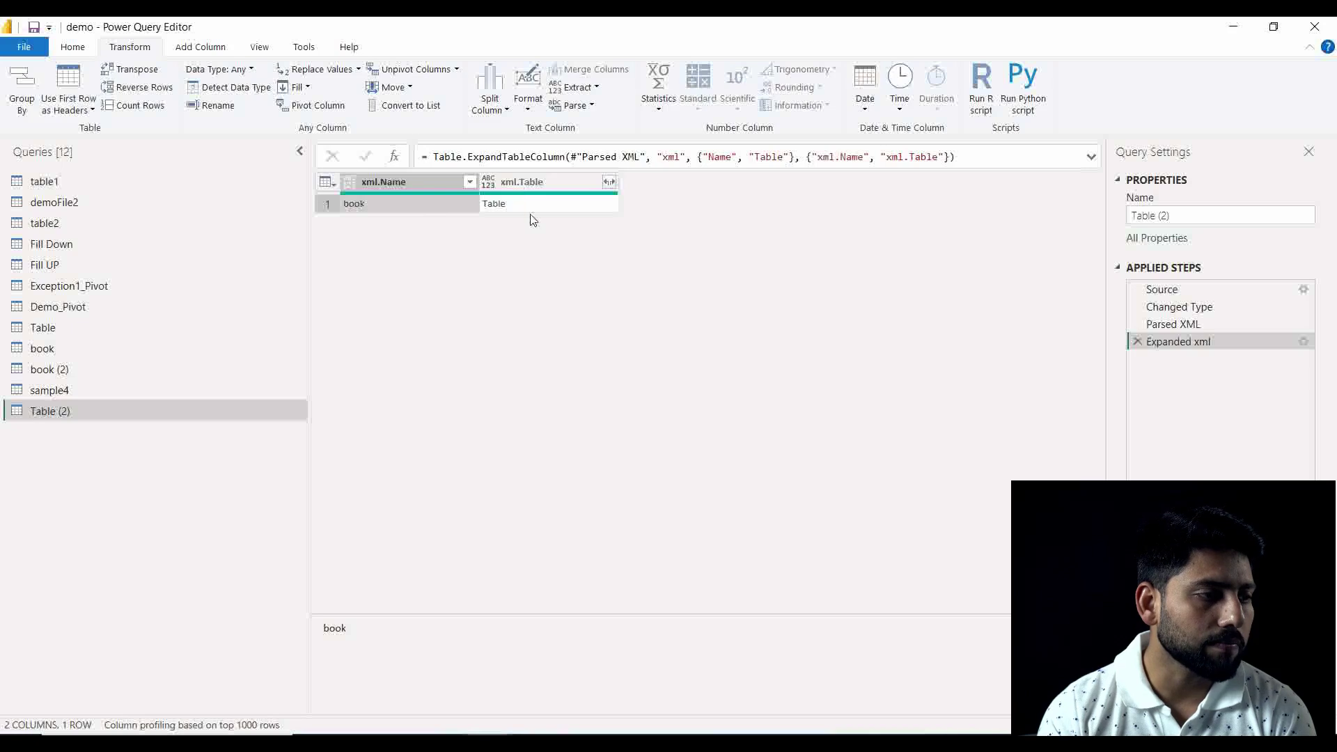
click(543, 186)
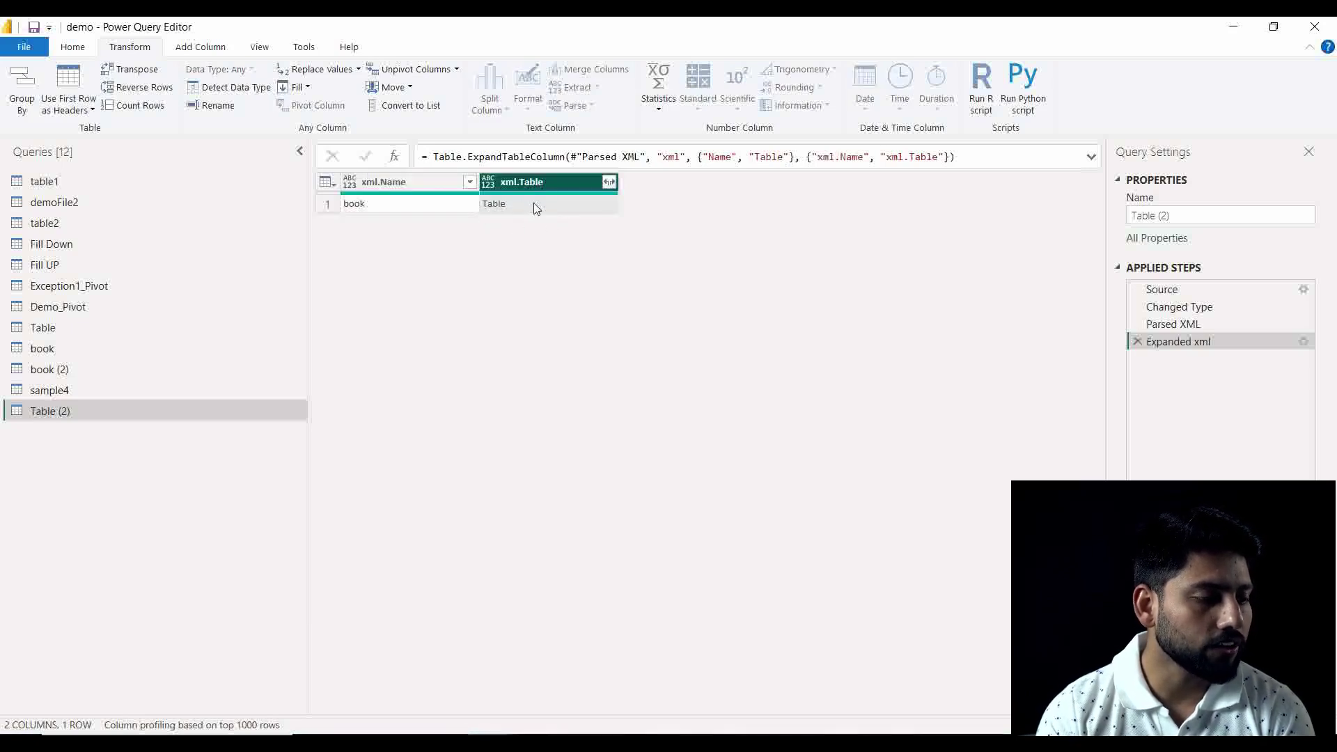
click(535, 202)
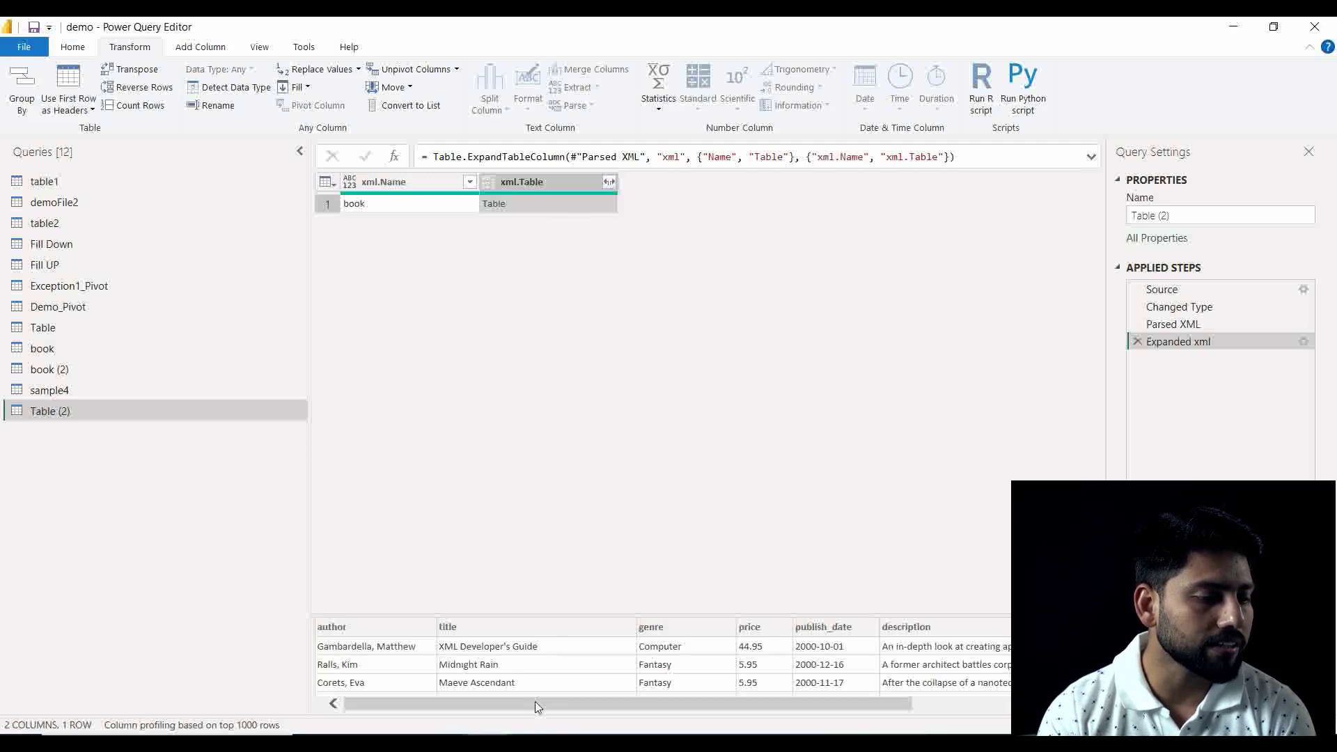
drag(535, 703, 504, 711)
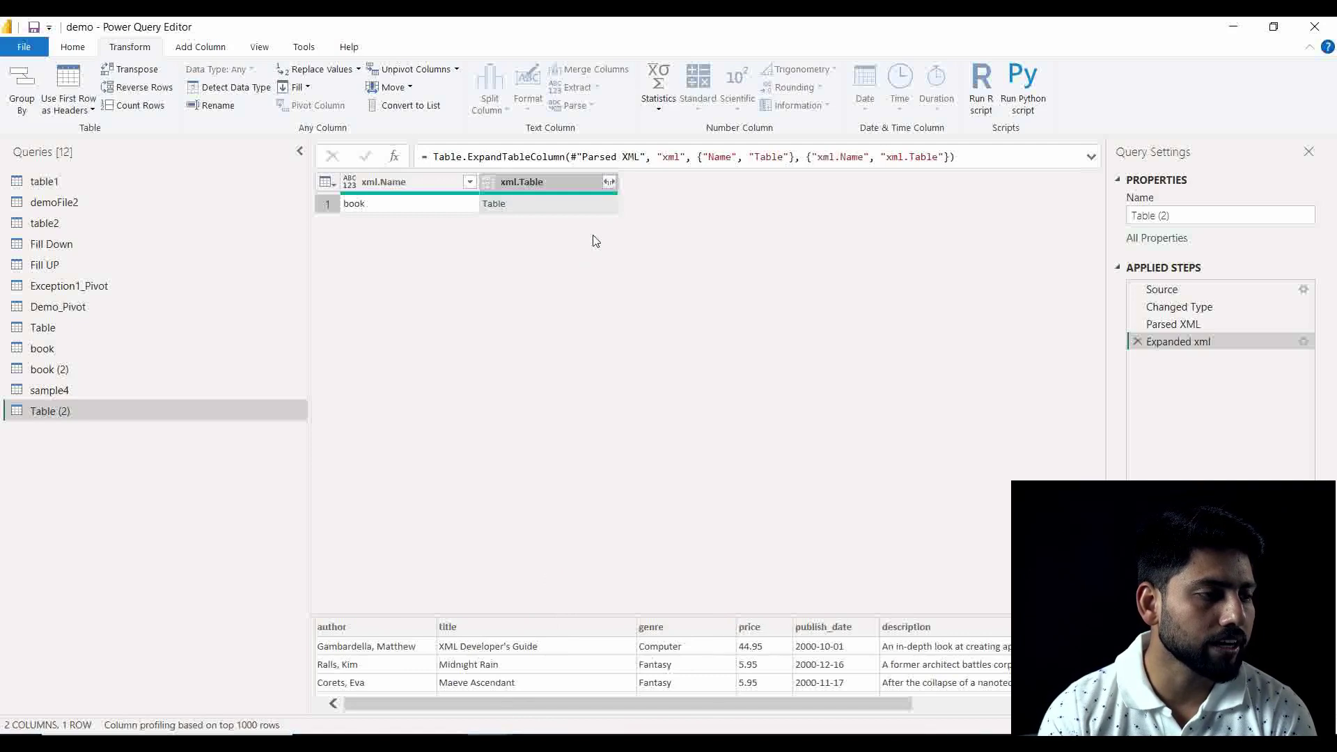
Expand the xml.Table column into all its book fields, using the original column name as prefix.
click(611, 183)
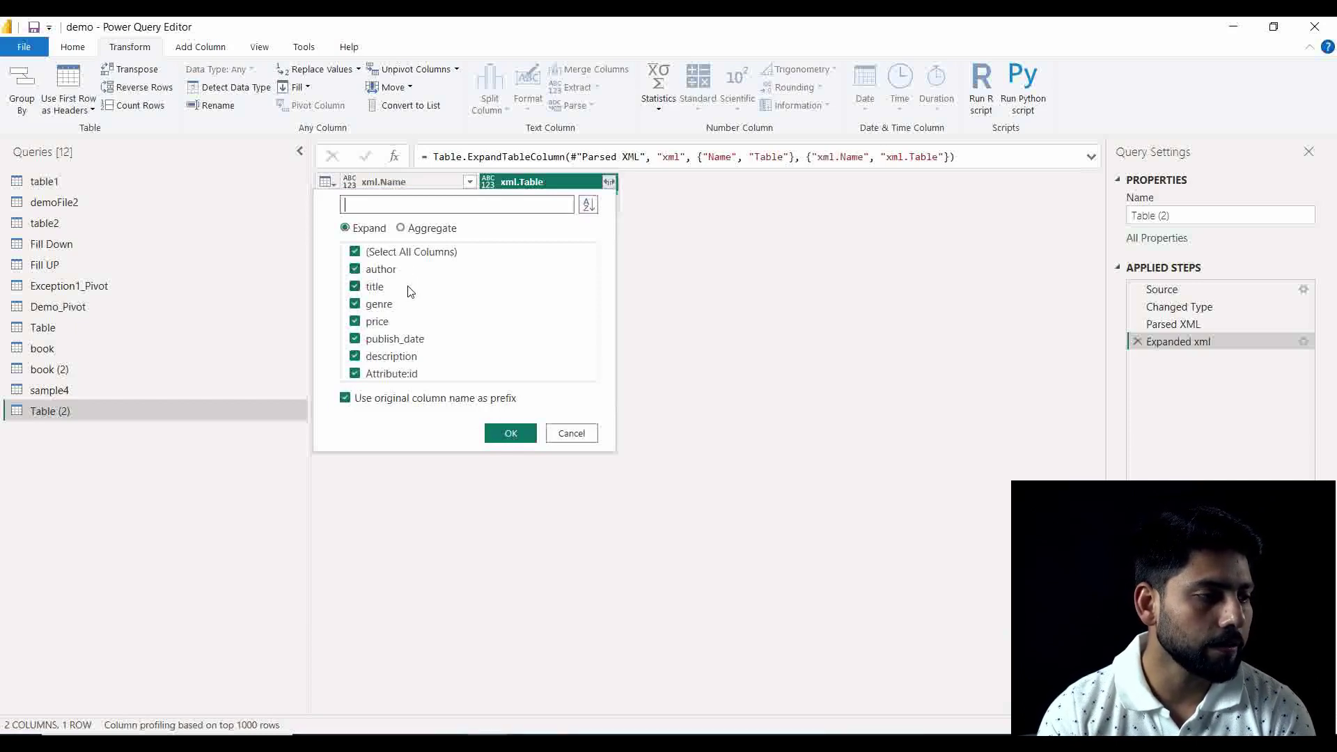
click(491, 435)
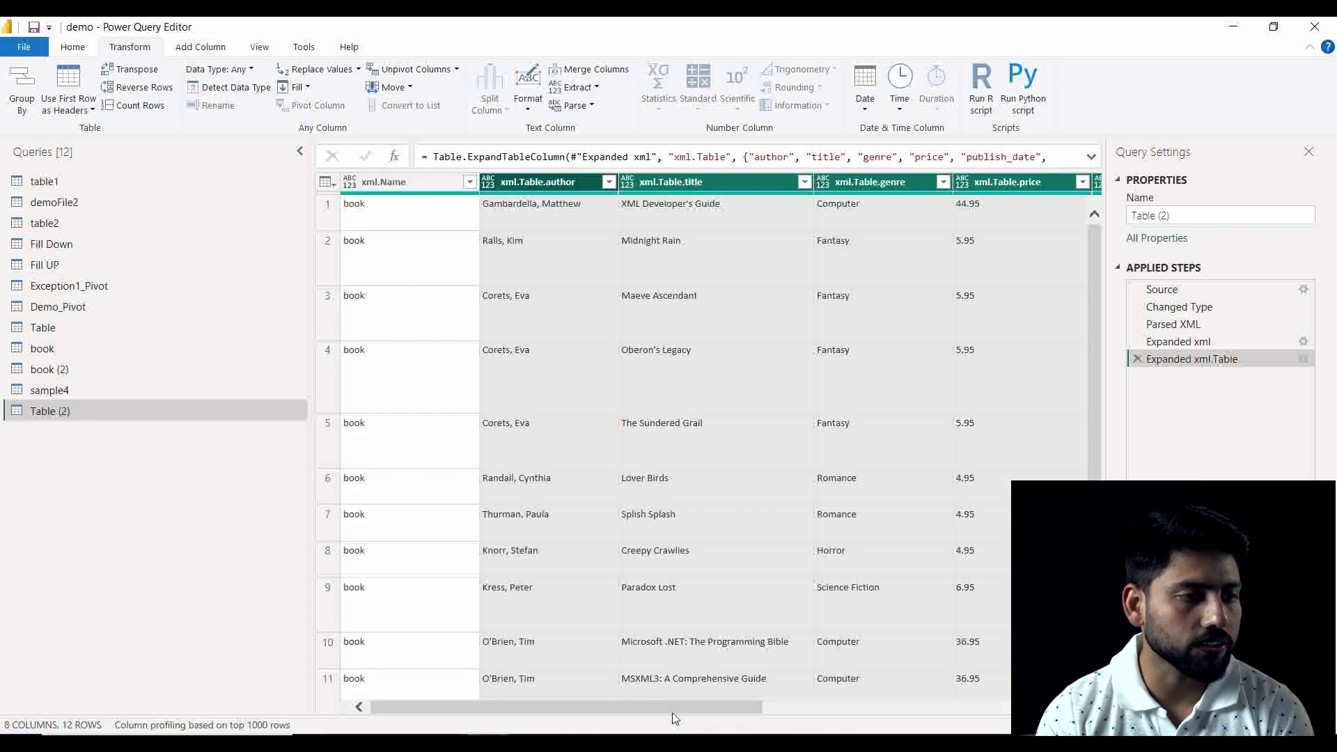
drag(707, 707, 662, 703)
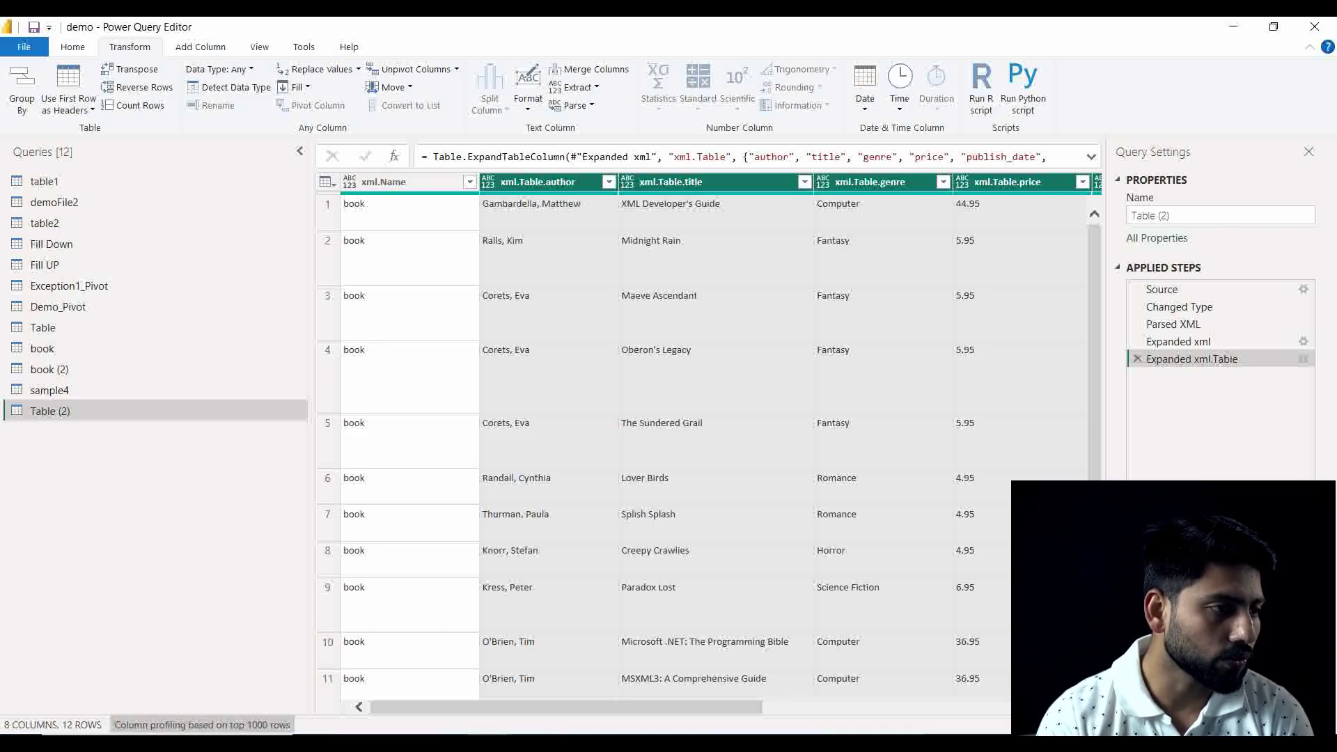
Switch to the browser, search for "json sample file download" and open the filesamples.com page of sample JSON files.
key(alt+Tab)
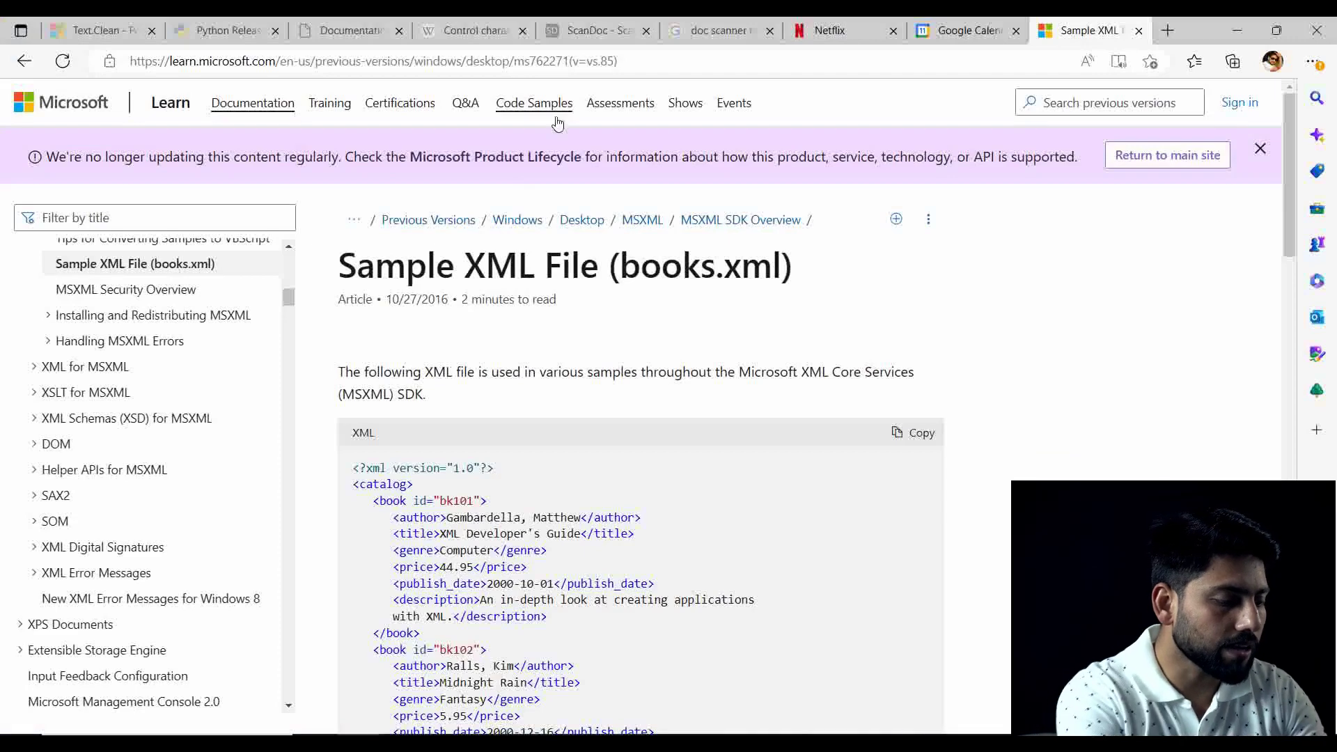
click(590, 60)
text(json)
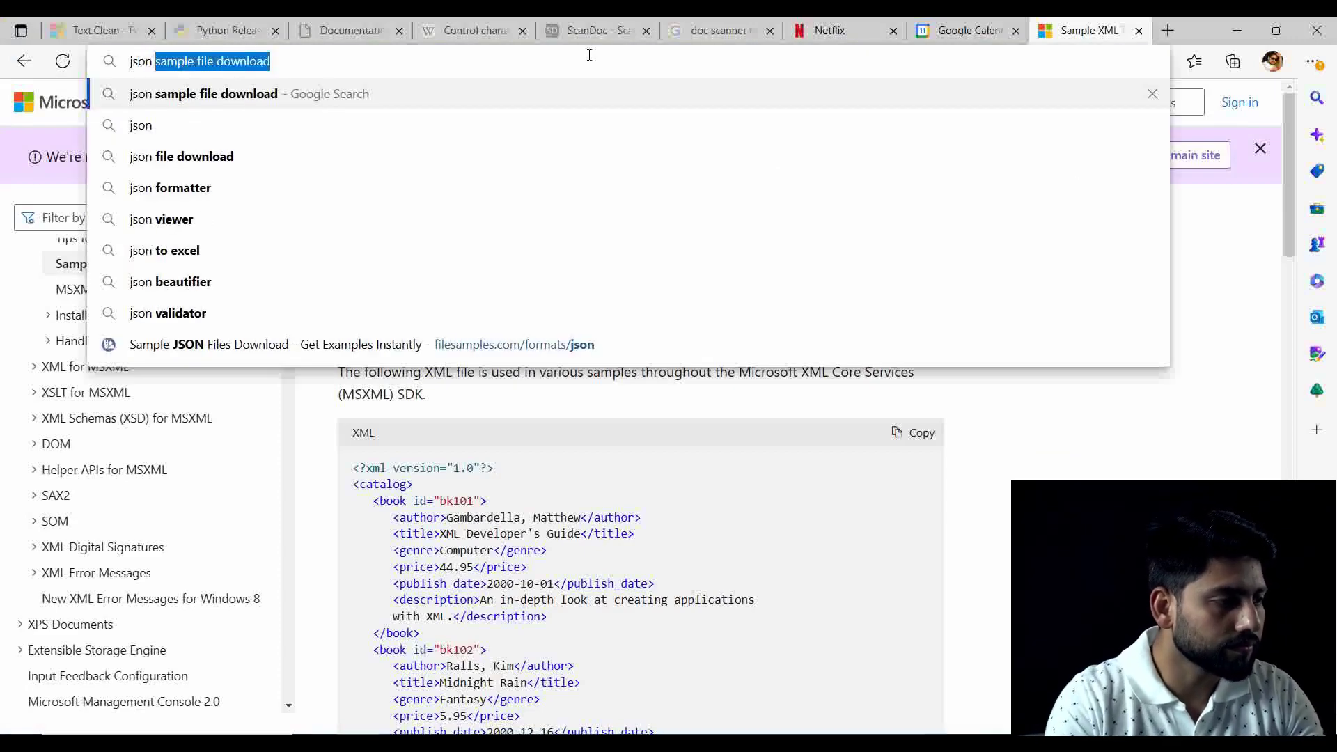
key(Right)
key(Return)
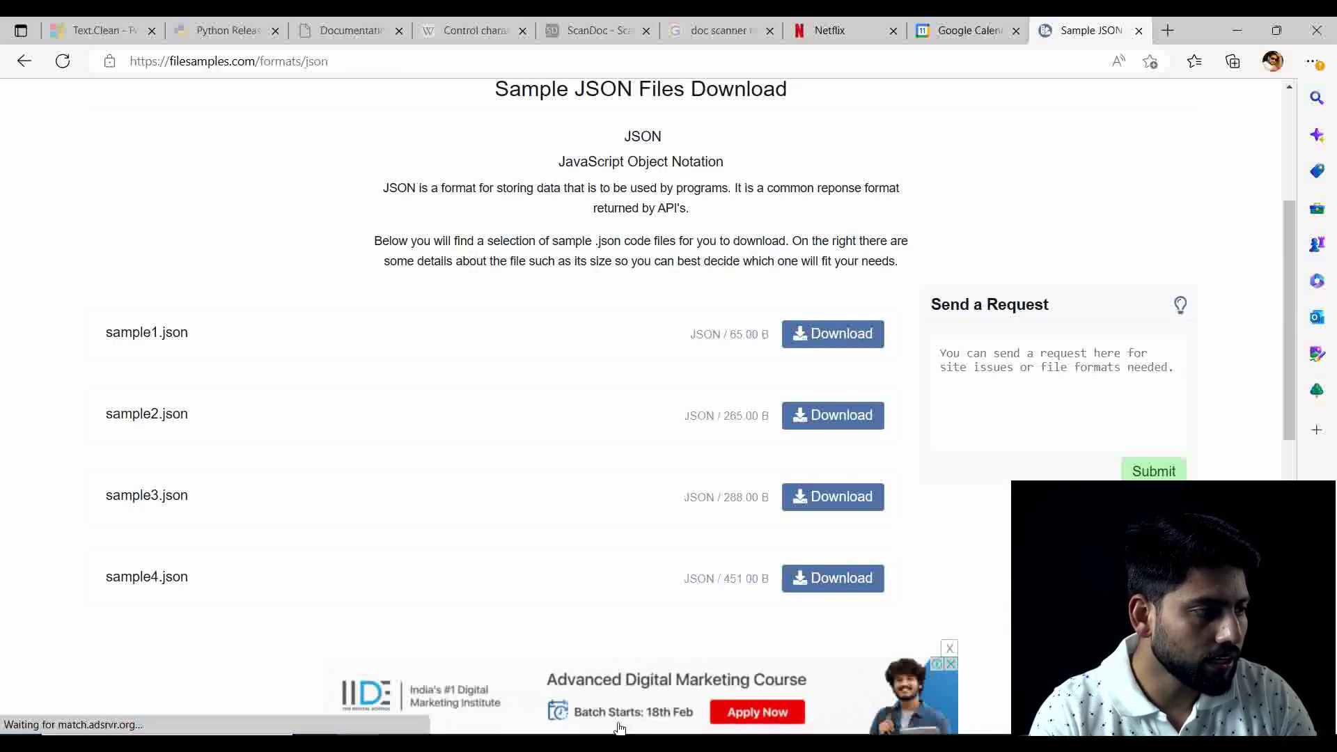
Switch to File Explorer and open the sample4 JSON file in Notepad, always using that app for .json files.
key(alt+Tab)
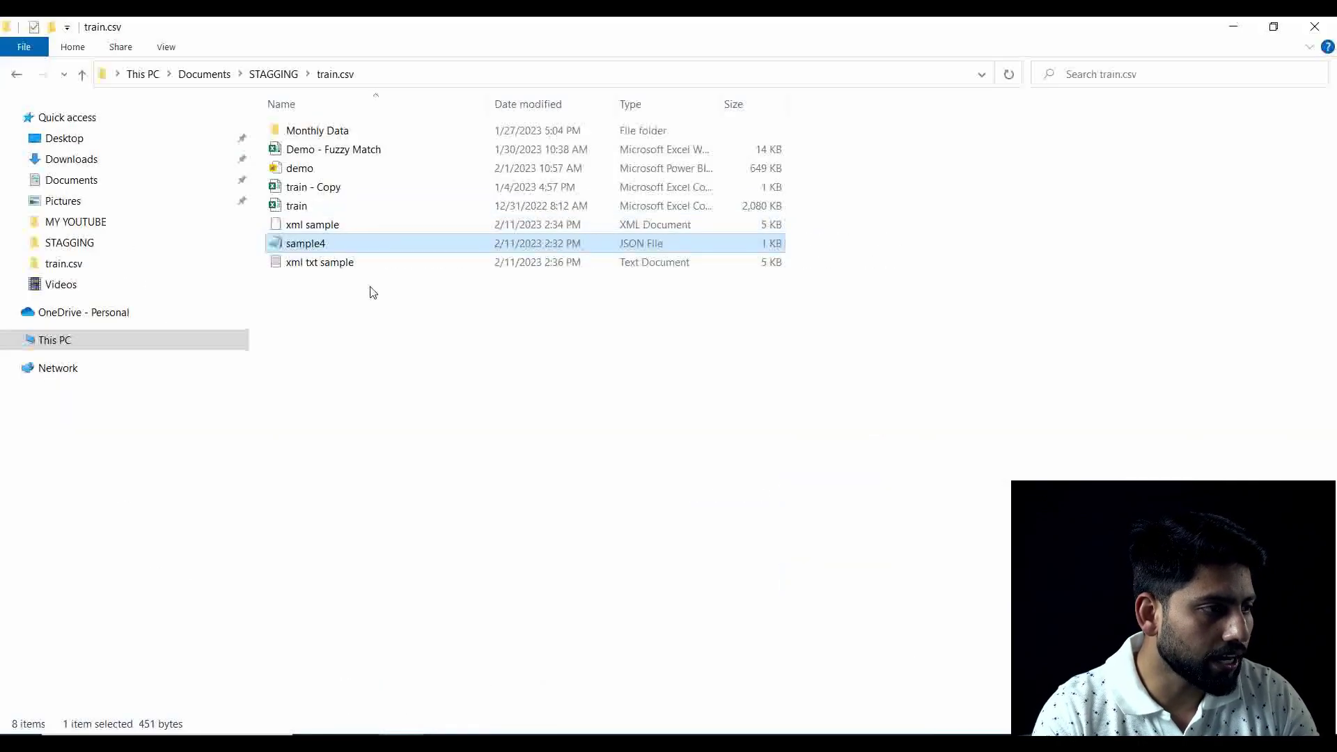
click(382, 224)
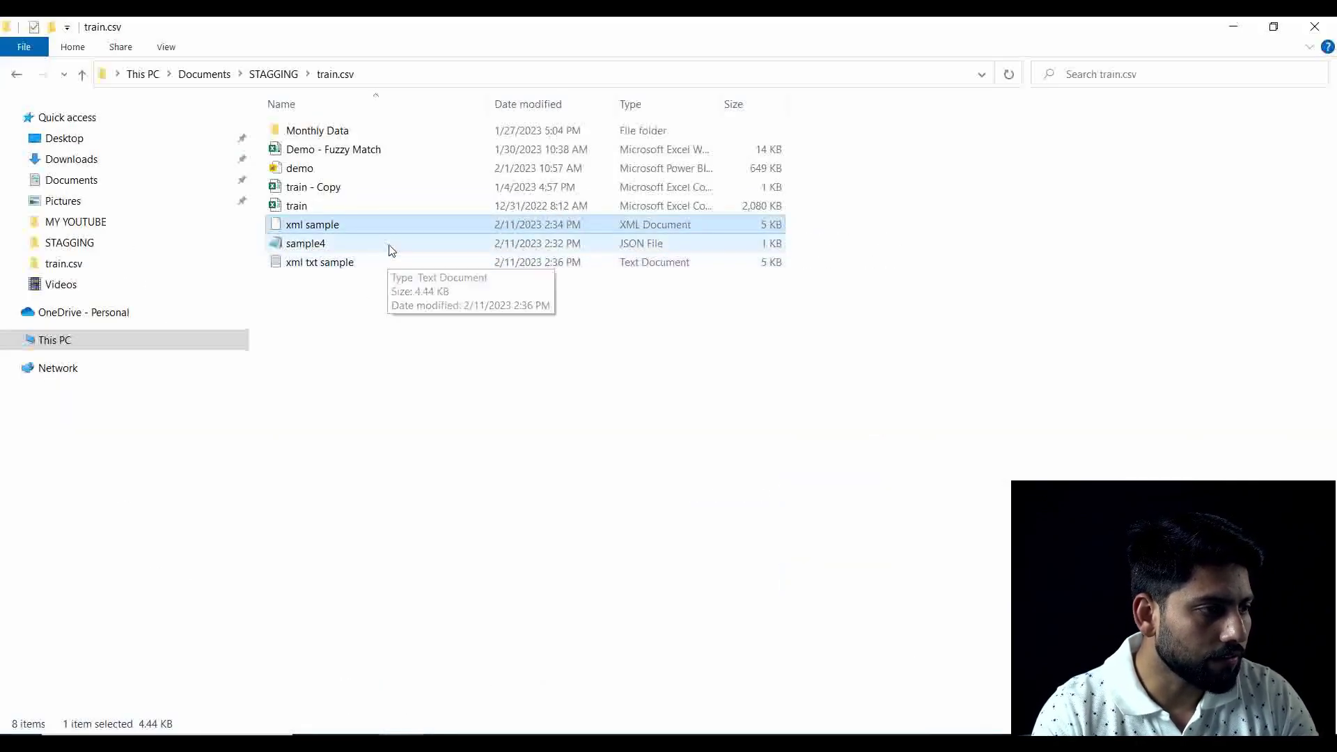
click(389, 250)
right_click(389, 245)
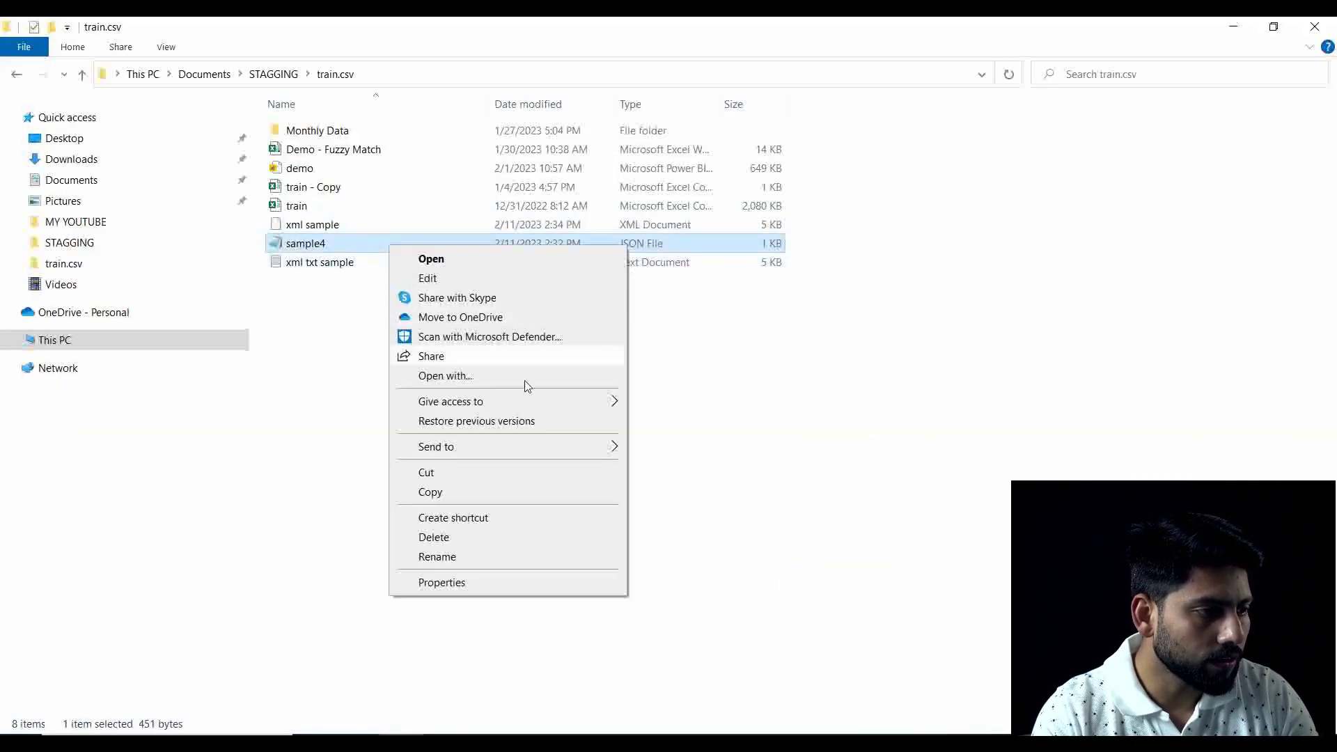
click(554, 379)
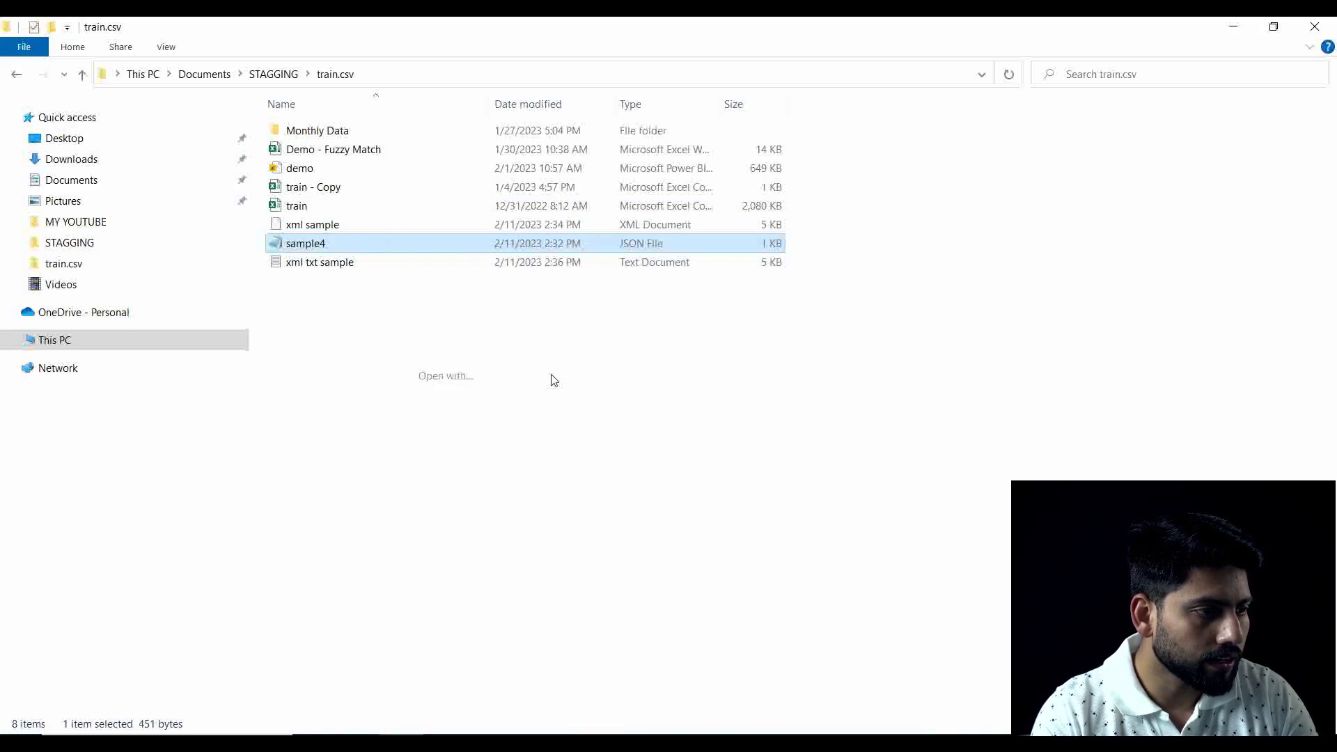
click(582, 273)
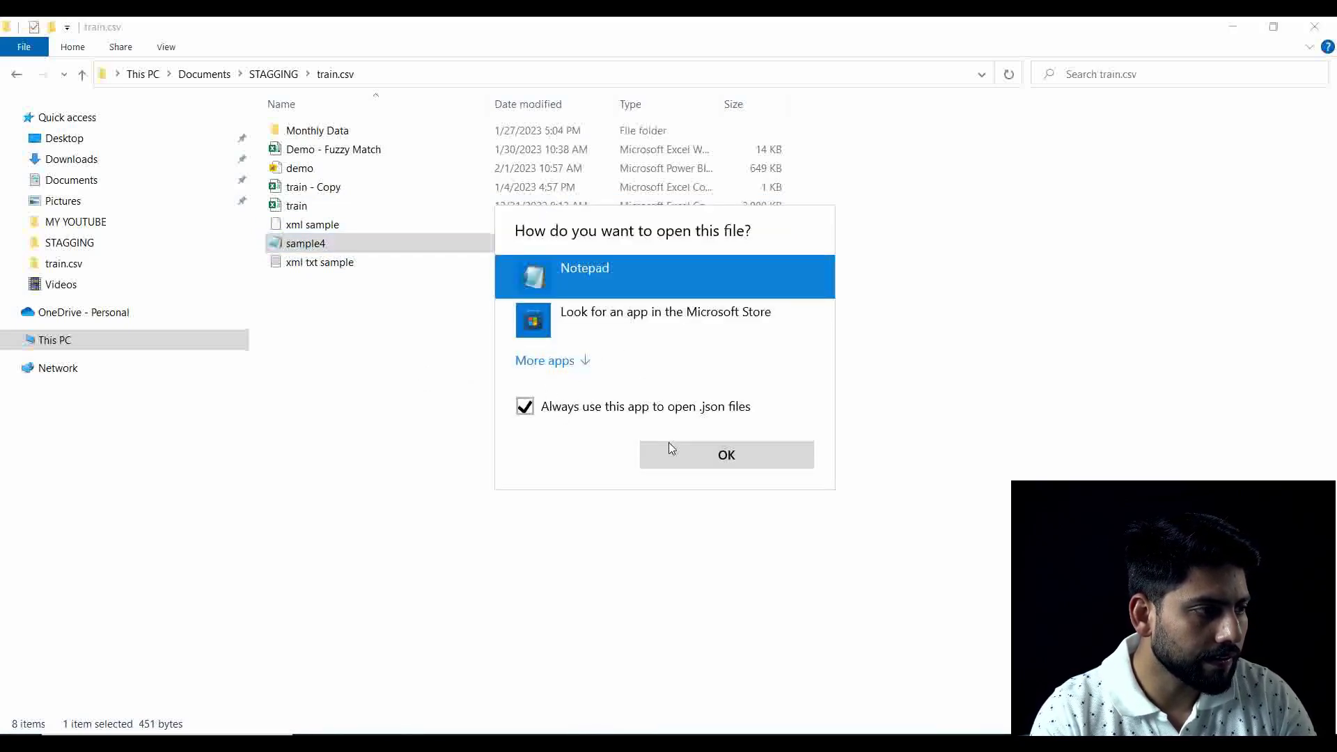
click(669, 449)
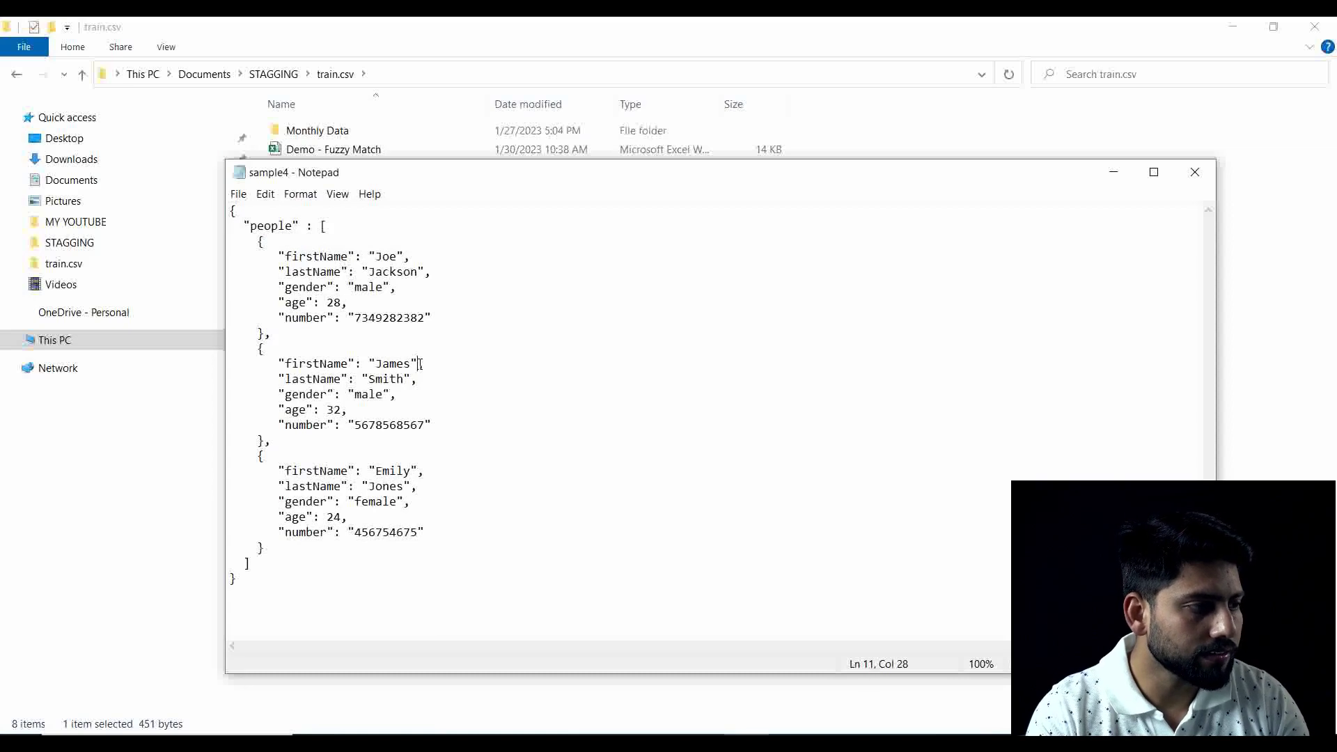
Copy all the JSON text of sample4 and switch to Power Query Editor.
key(ctrl+a)
key(alt+Tab)
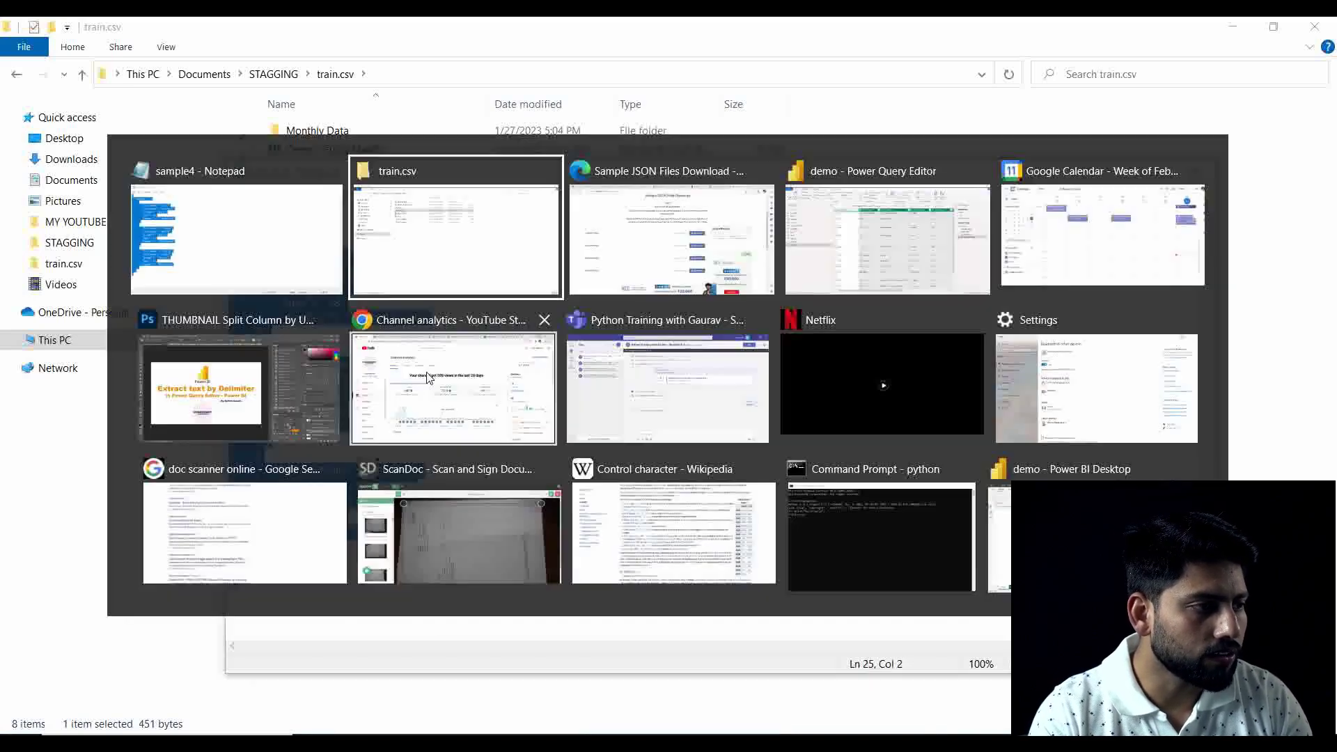
key(alt)
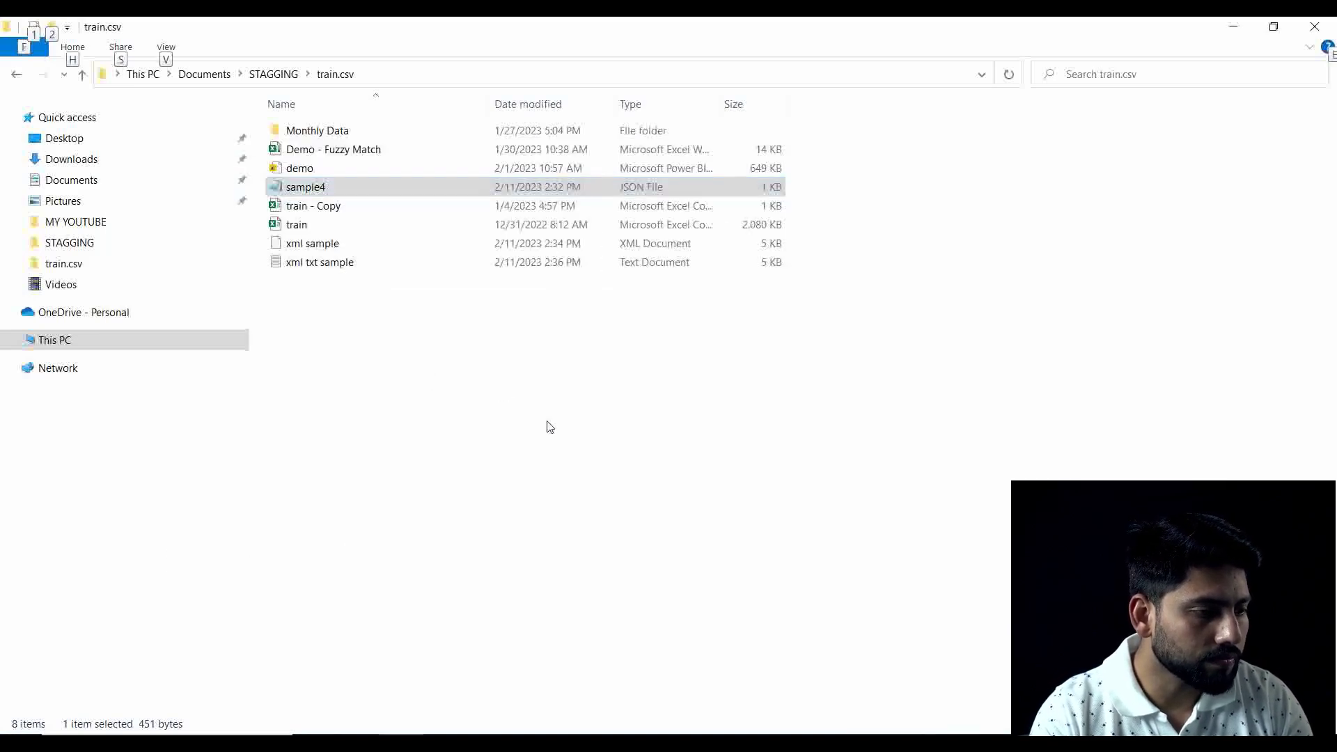
mouse_move(528, 734)
click(585, 669)
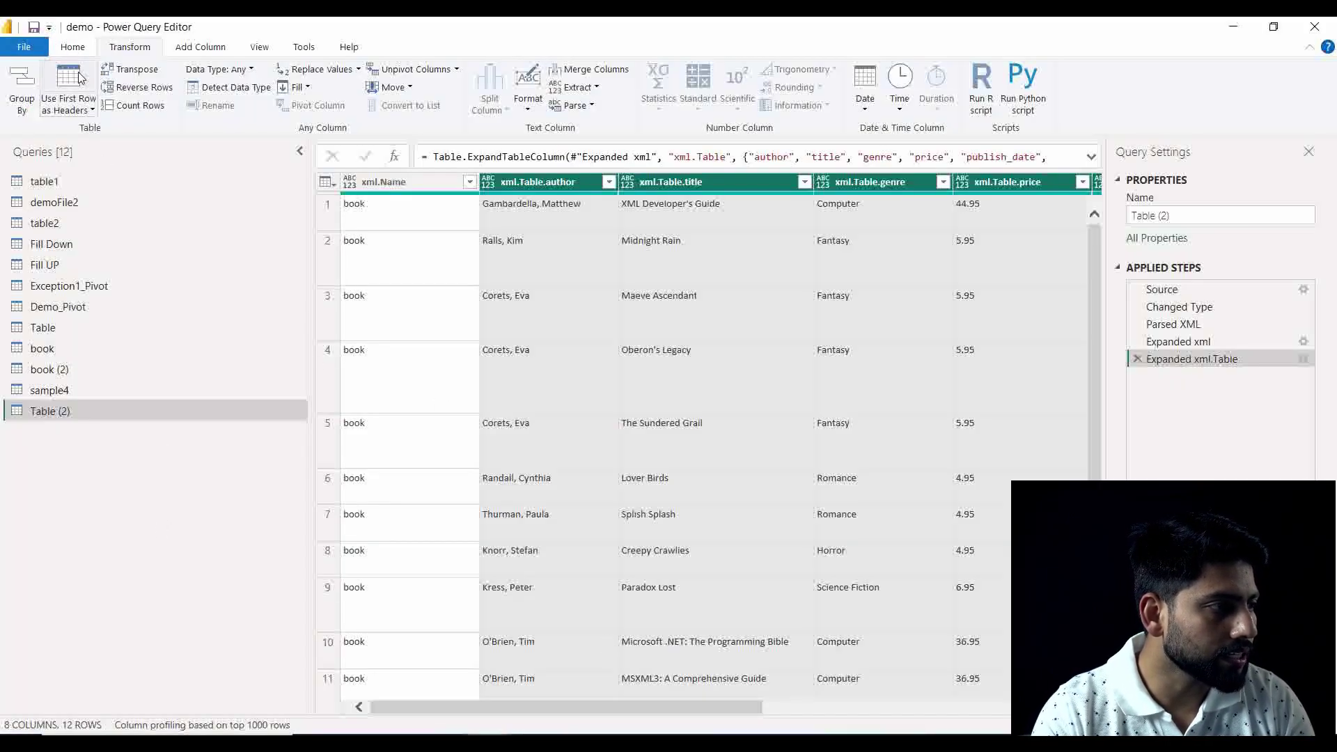
Start a new manually entered table and name its first column json.
scroll(84, 108, up, 1)
click(148, 104)
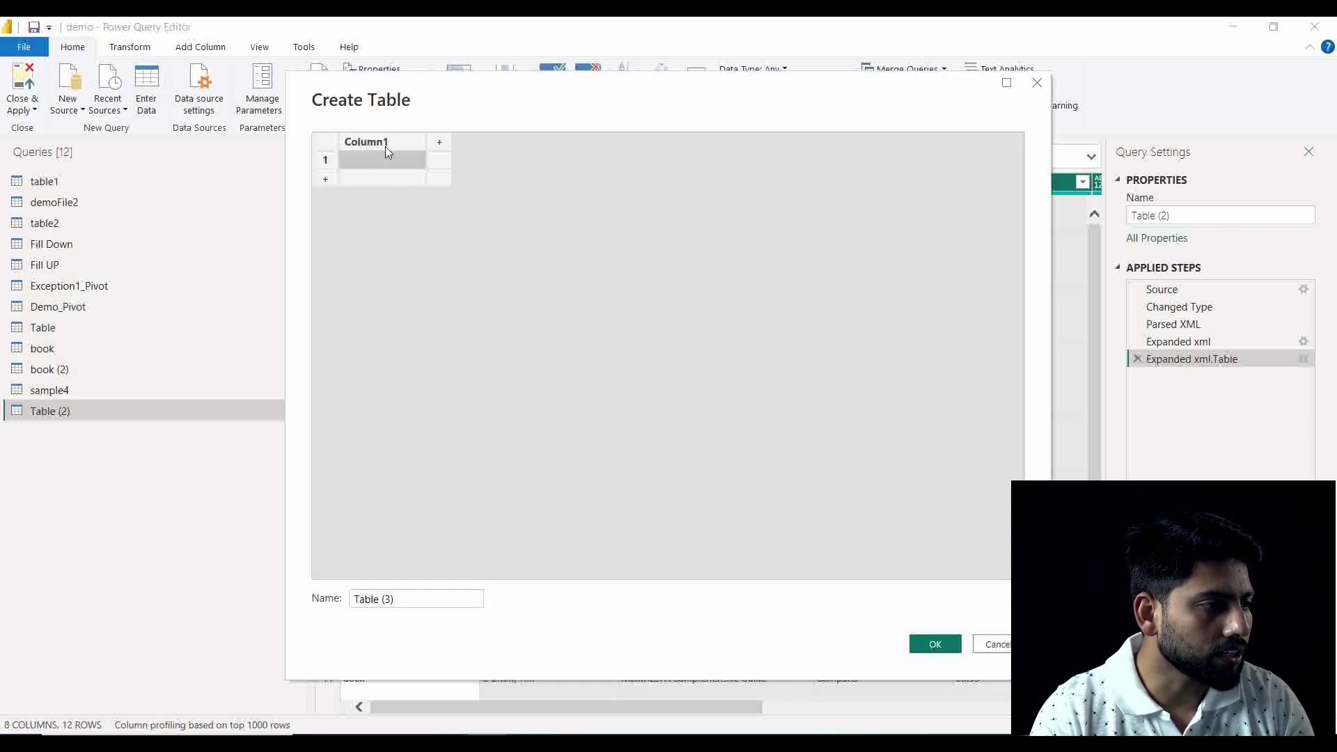
double_click(391, 145)
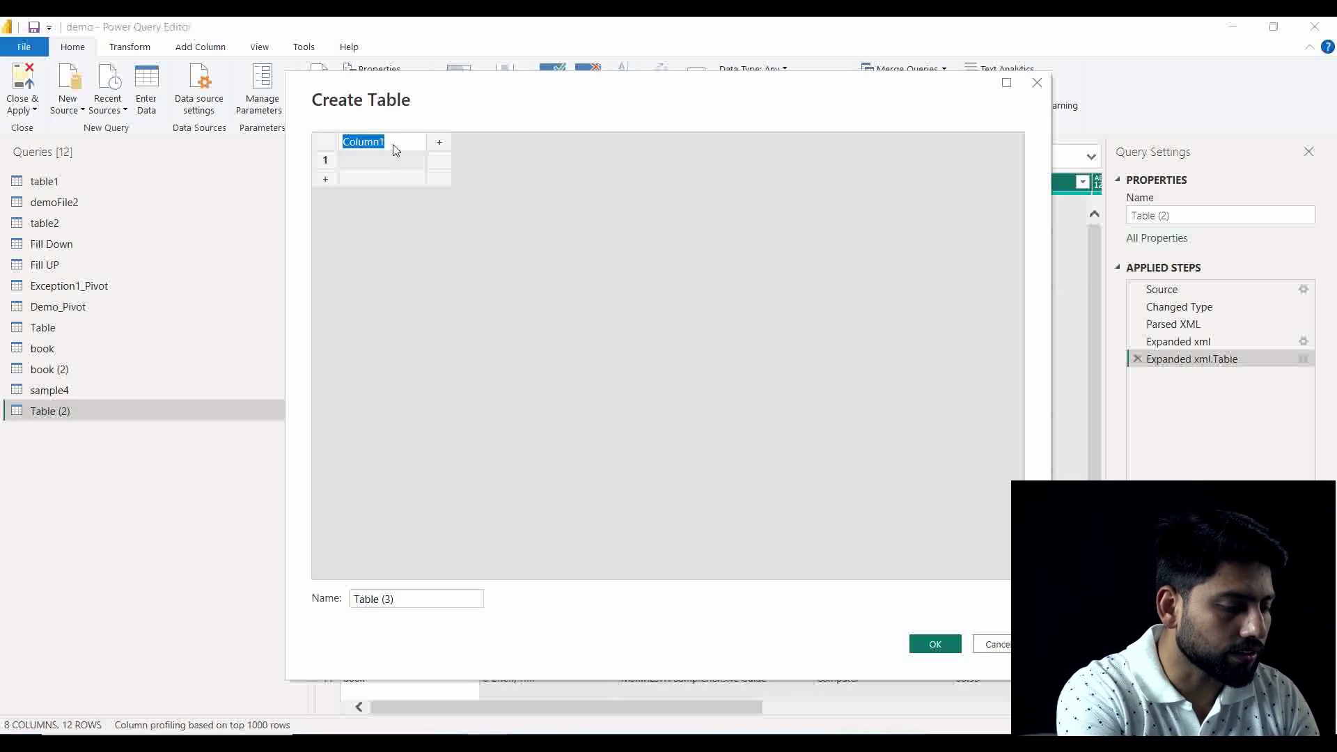
text(json)
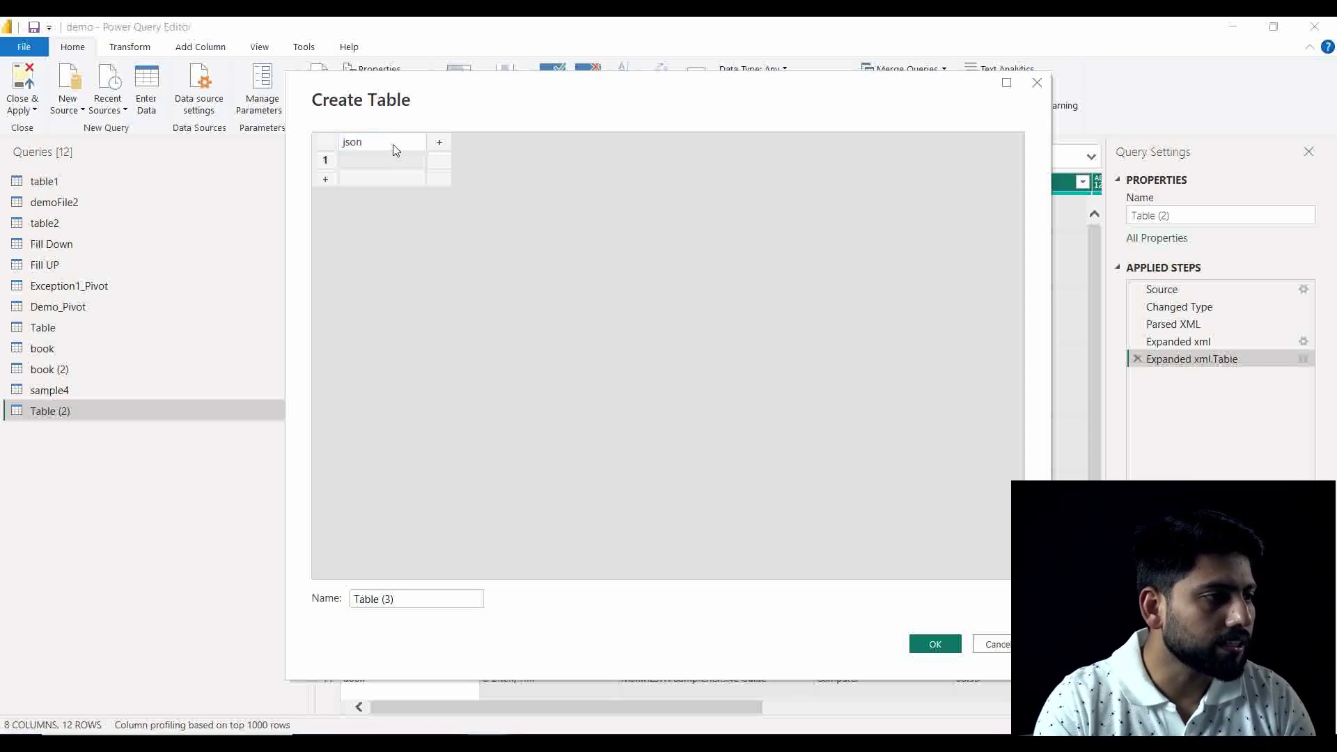
Paste the copied JSON text into the first row of the json column, check the cell's lines and create the table.
click(418, 165)
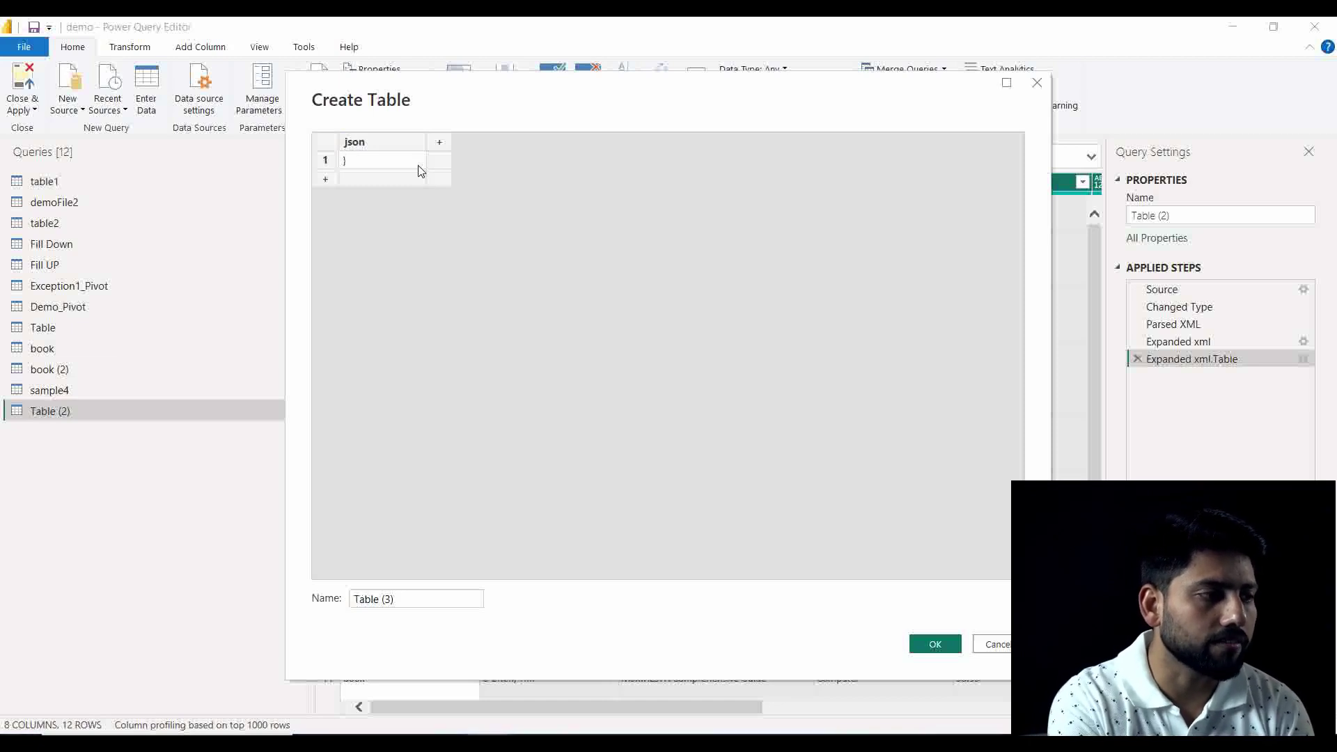
key(Up)
key(Up)
key(Up)
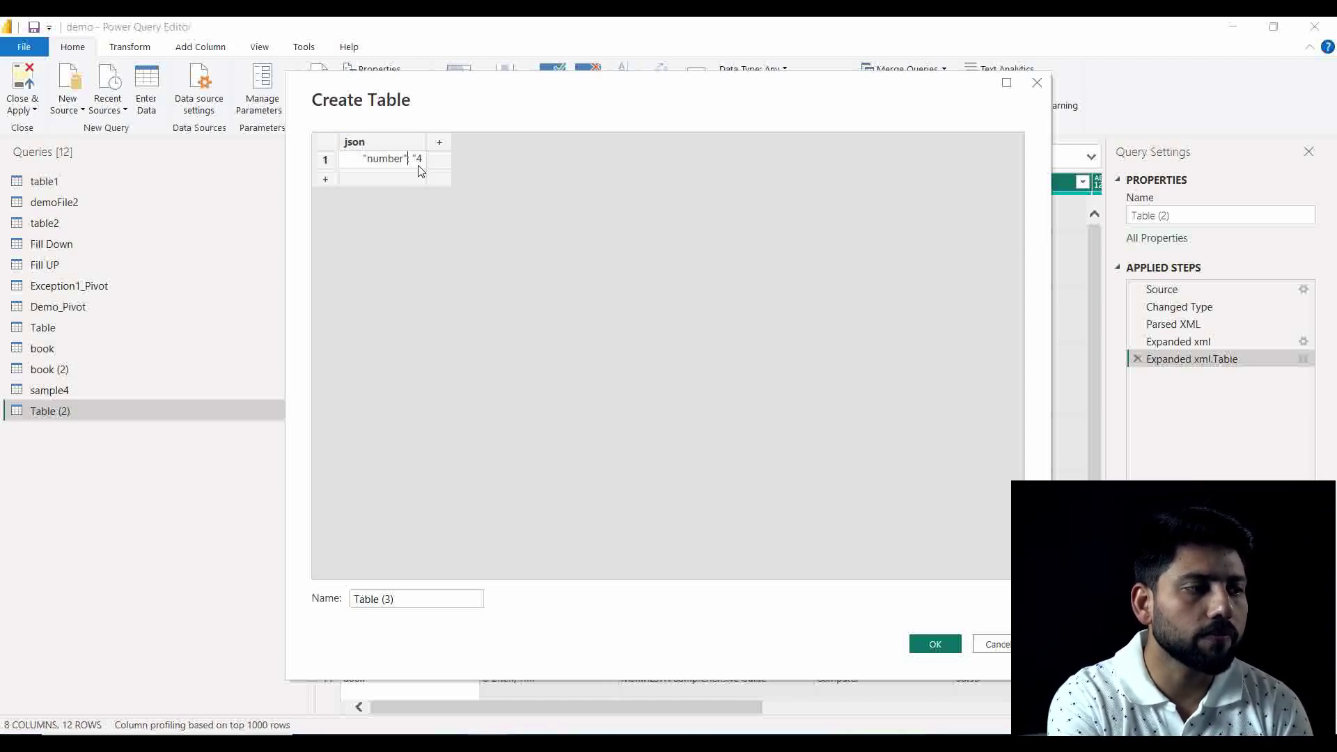
key(Up)
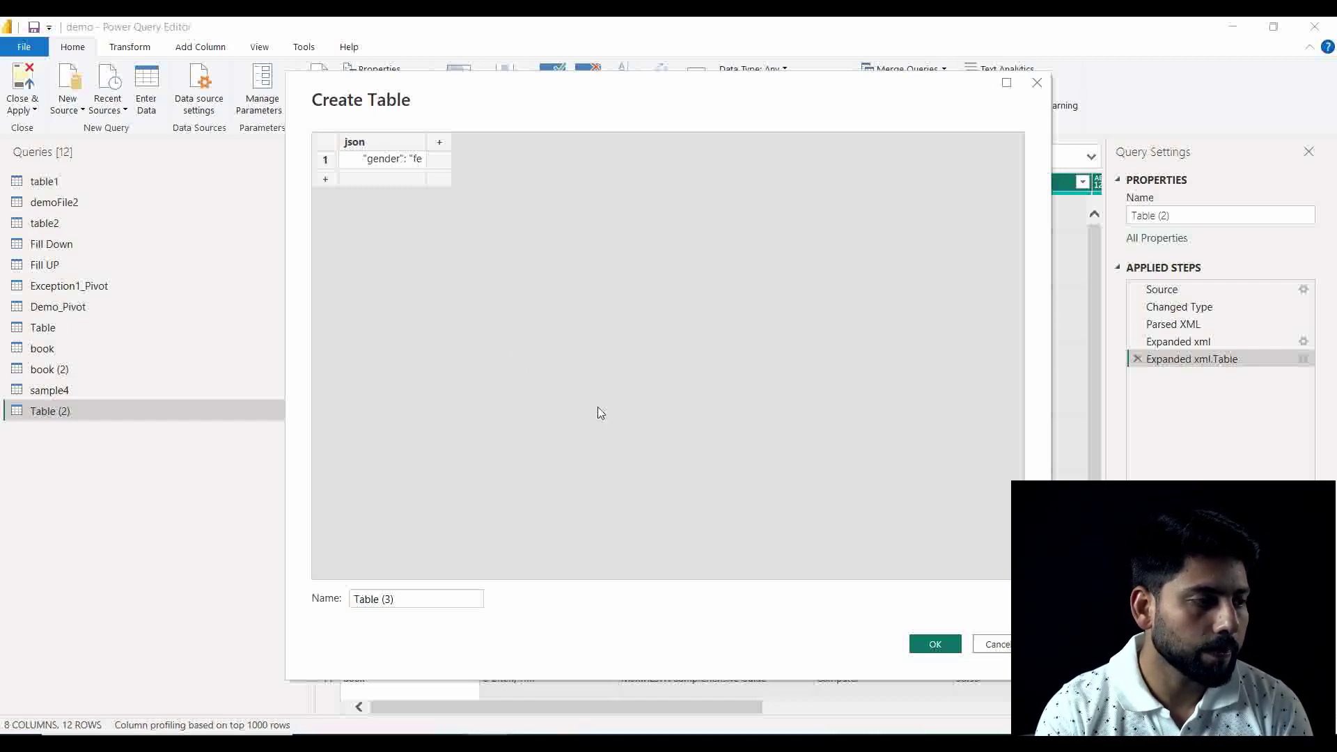
click(947, 645)
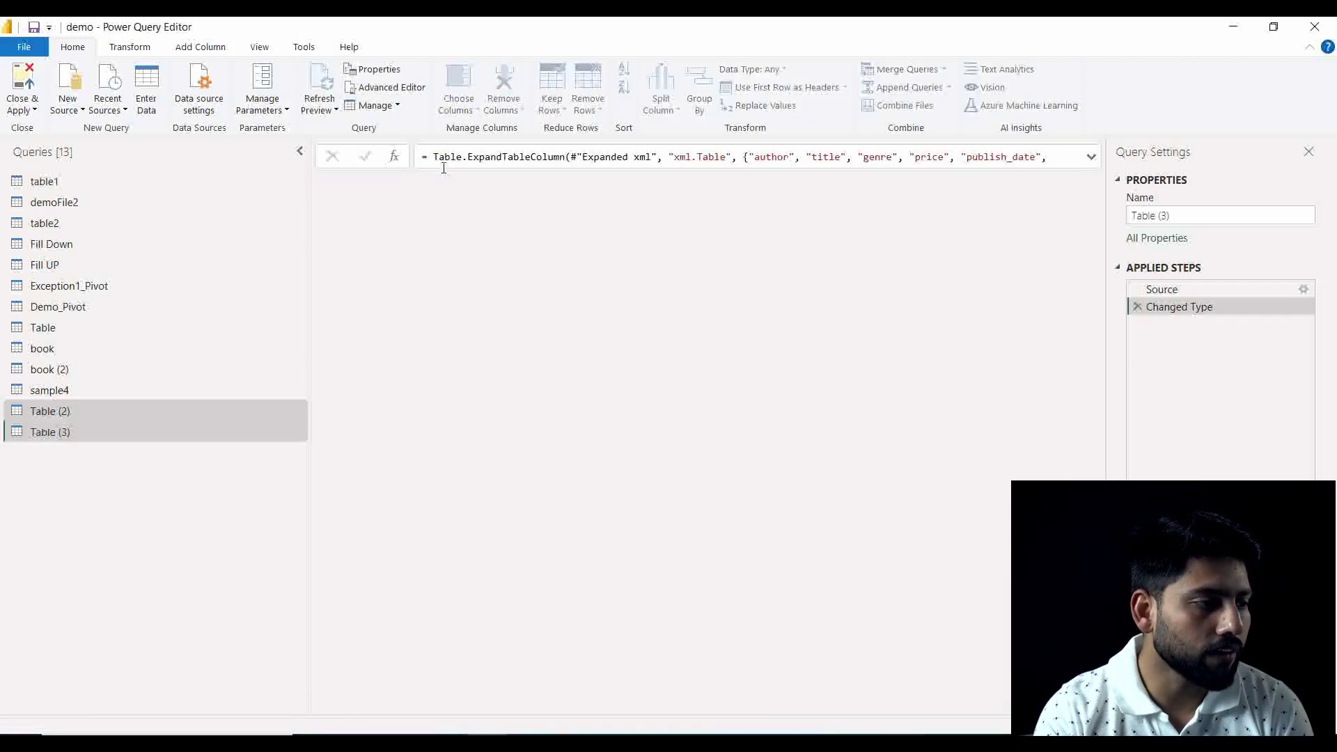
Check the full text in the json cell and parse the column as JSON.
click(416, 182)
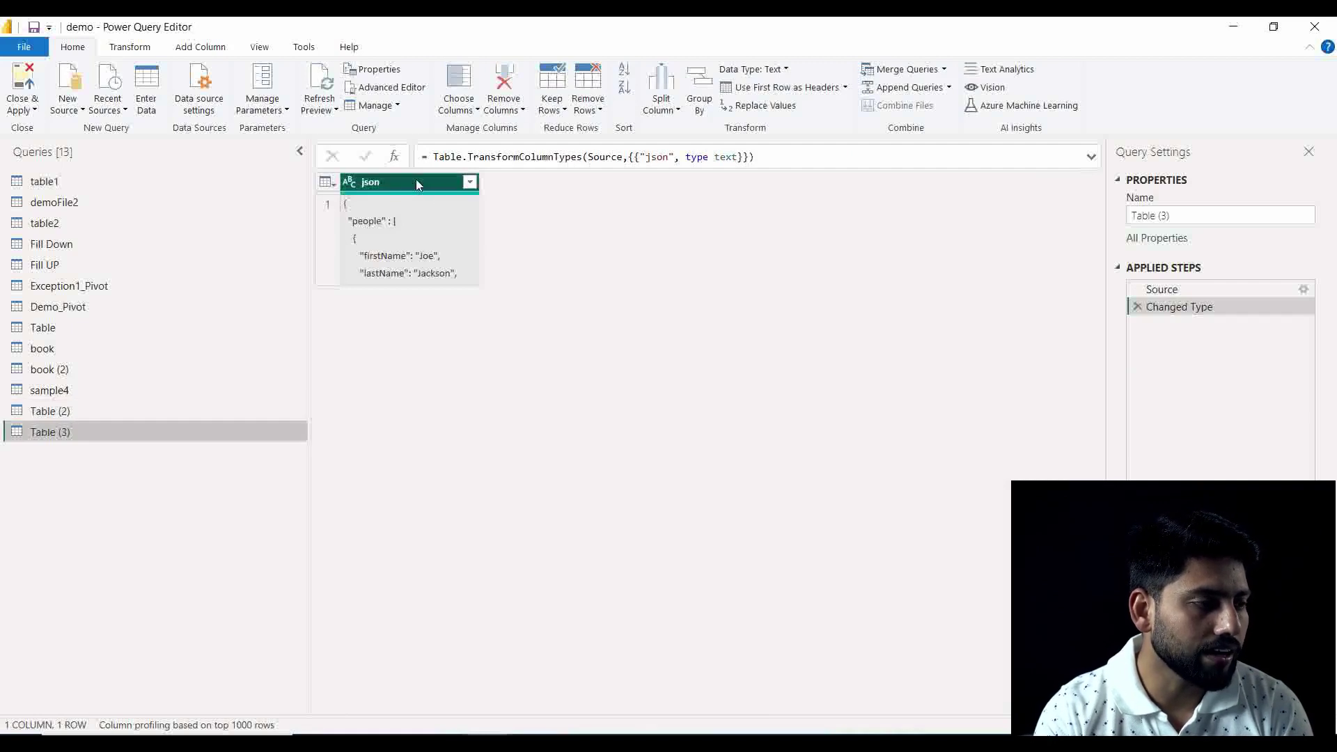
click(392, 235)
scroll(588, 686, down, 4)
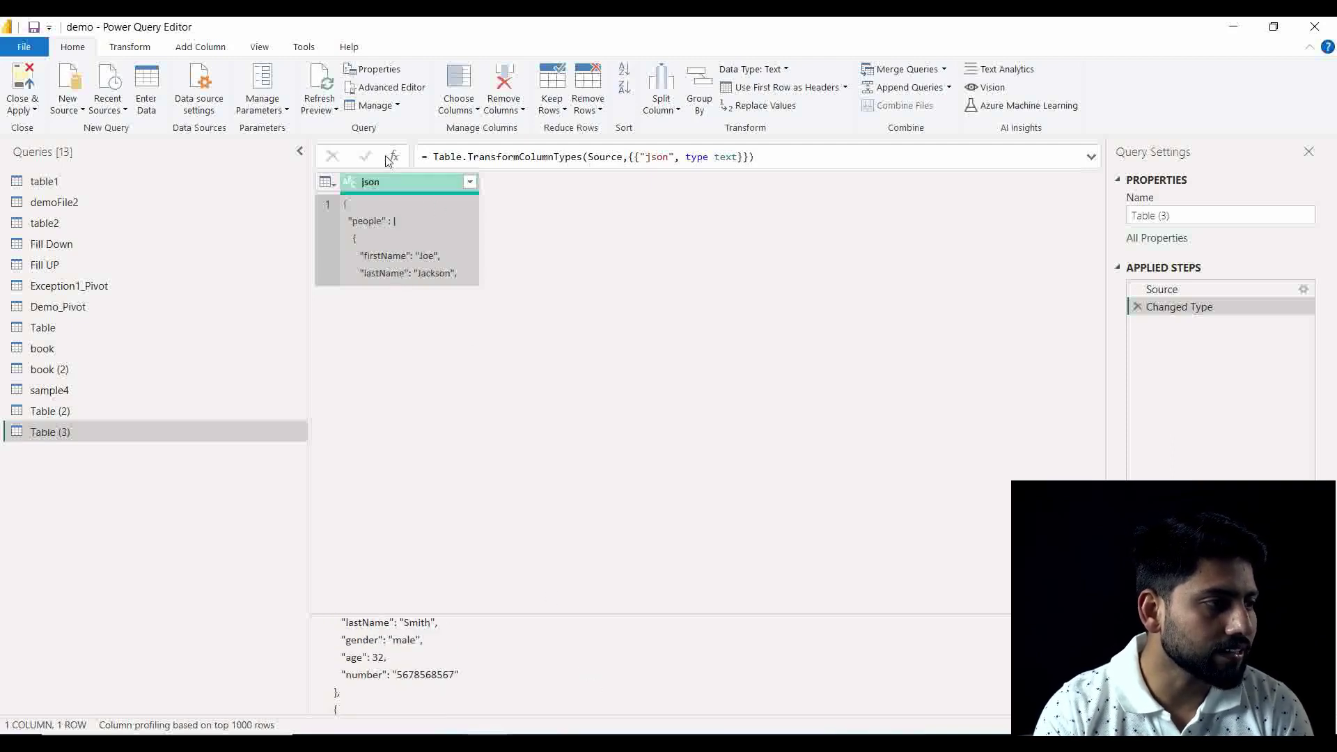
click(129, 49)
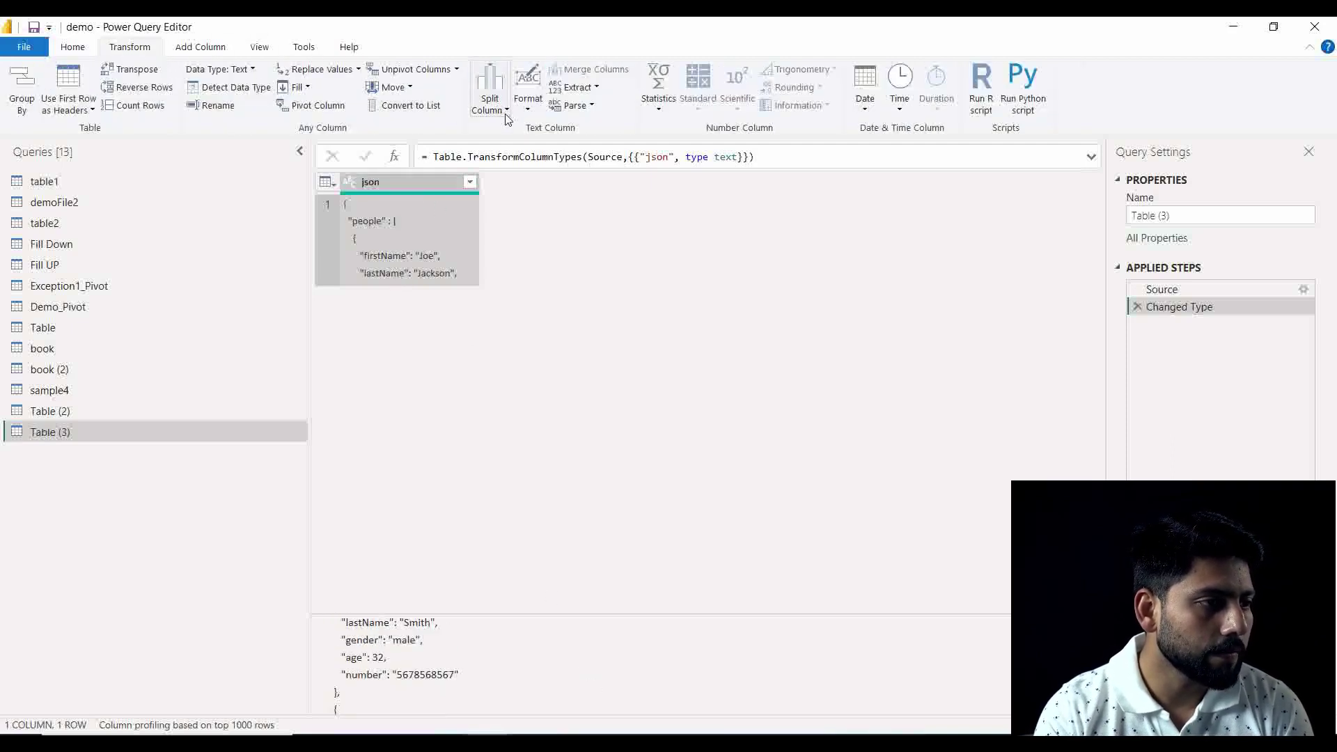
click(578, 105)
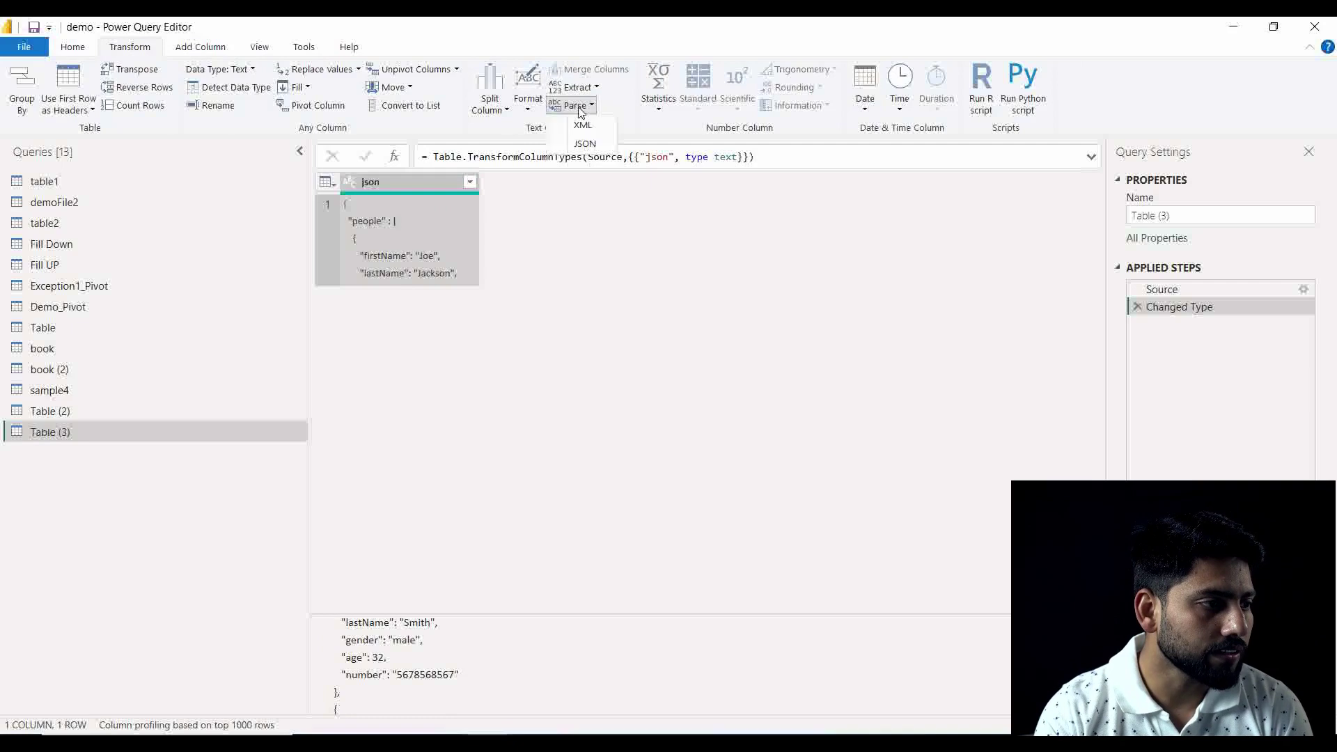
click(585, 143)
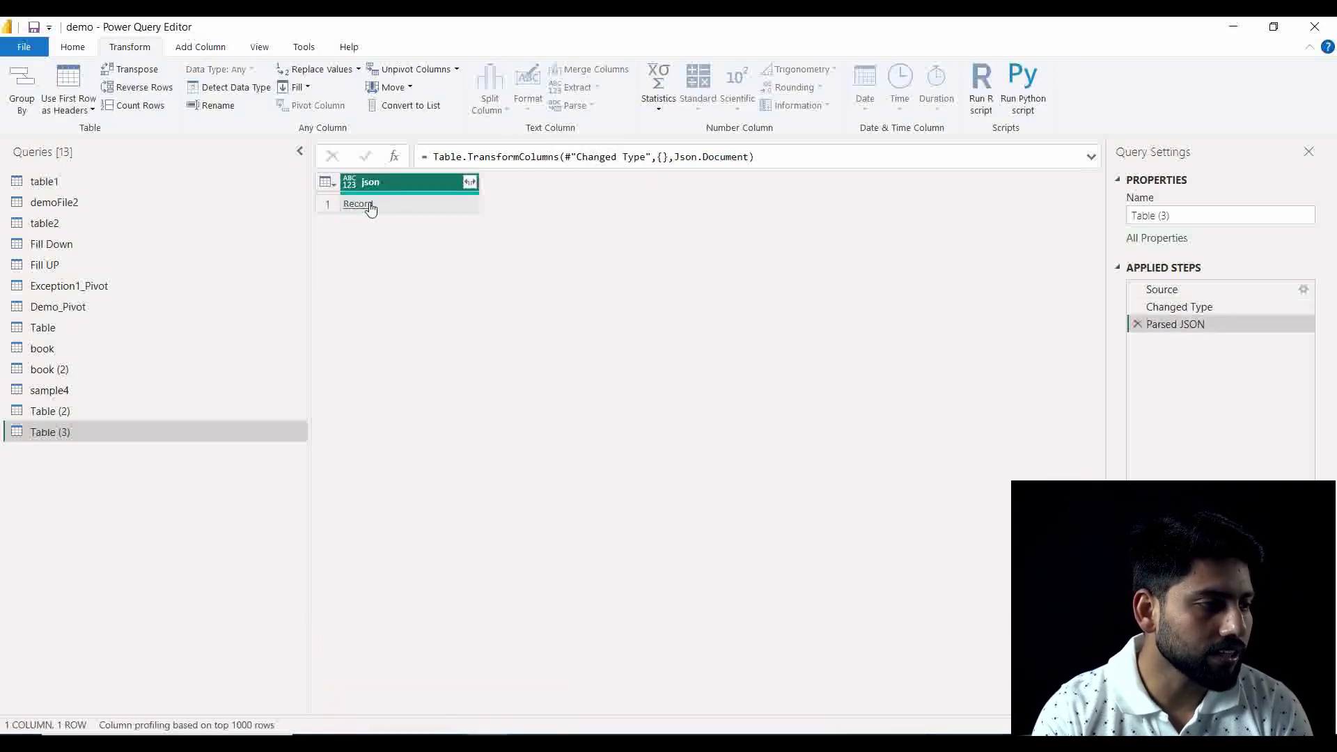
Preview the parsed record and expand the json column into people, using the original column name as prefix.
click(402, 209)
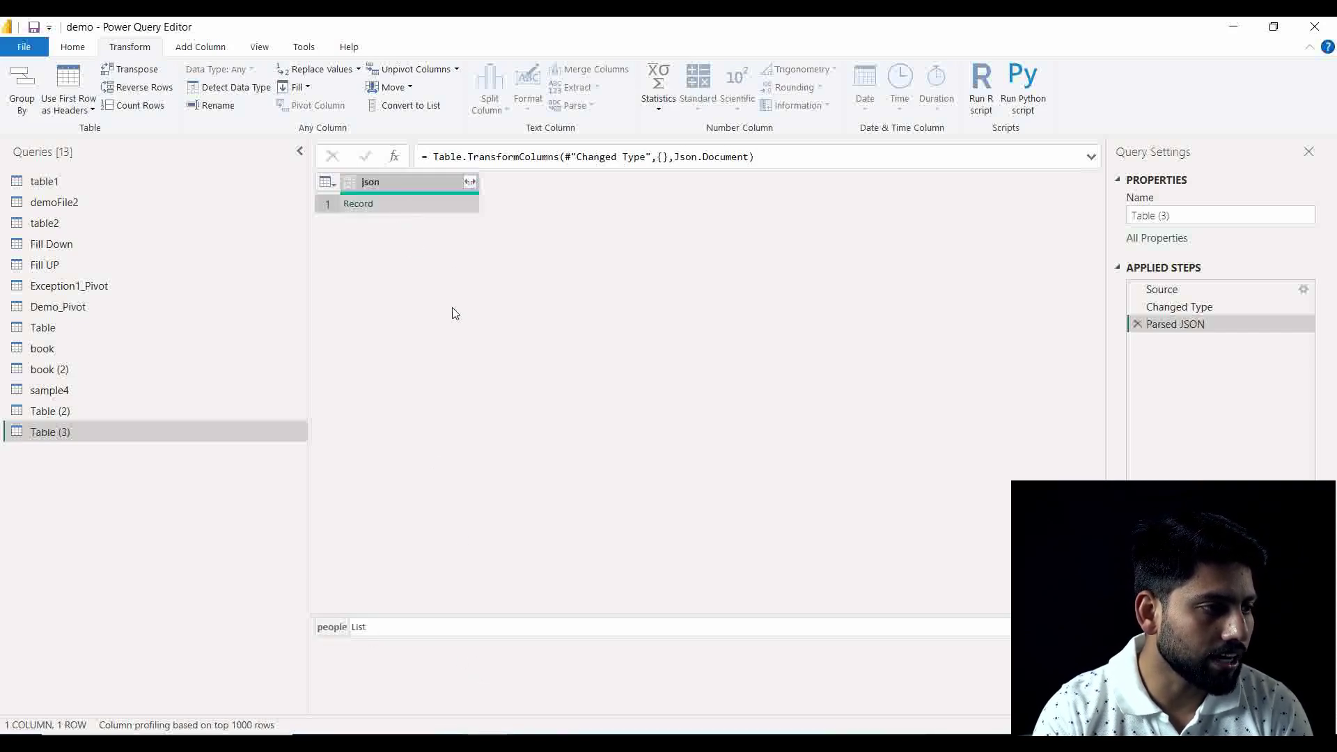
click(472, 182)
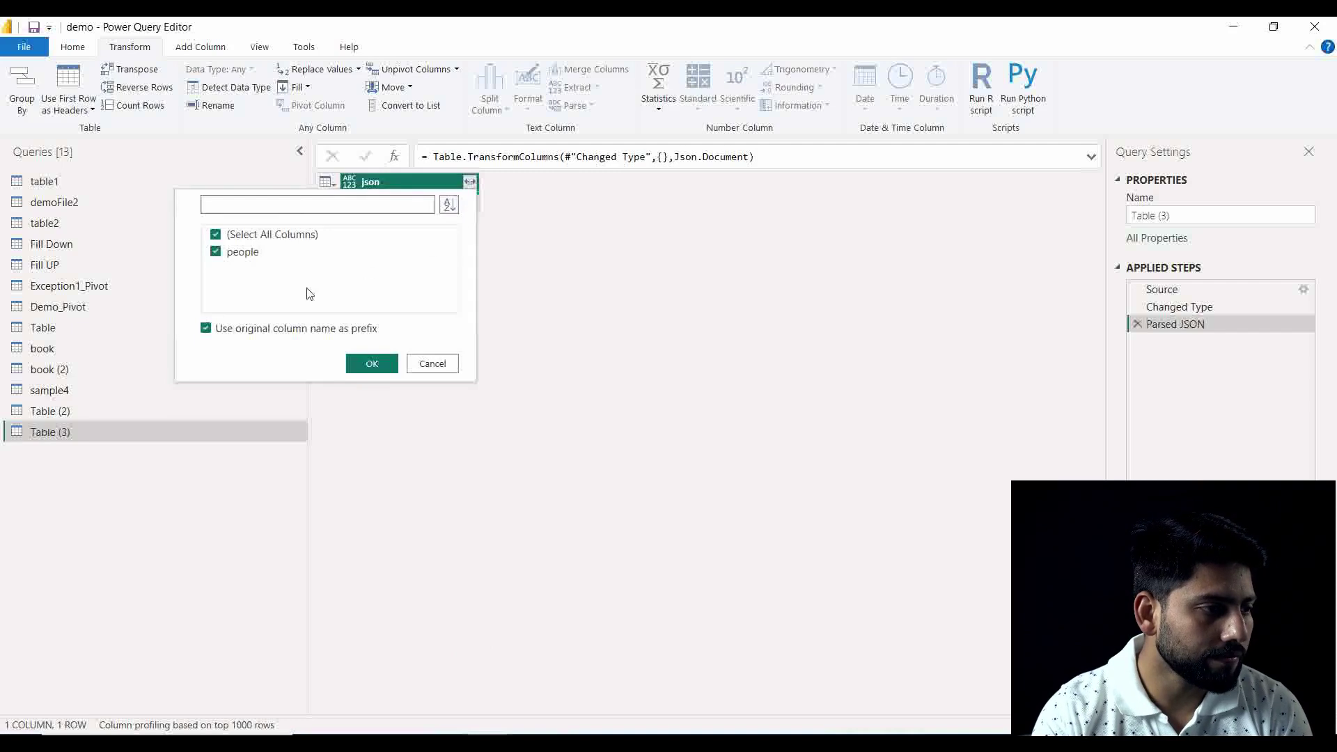
click(379, 369)
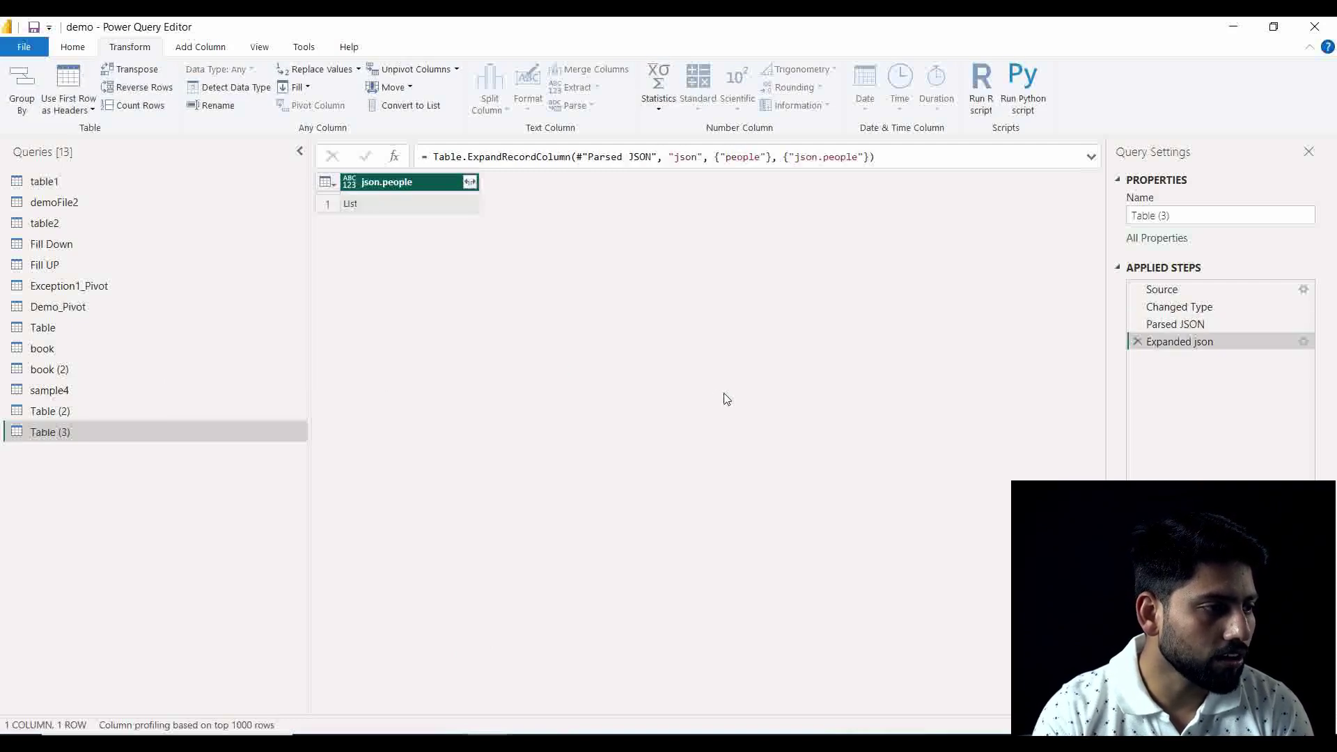
Preview the json.people list and try to extract its values into one text with a comma delimiter.
click(407, 208)
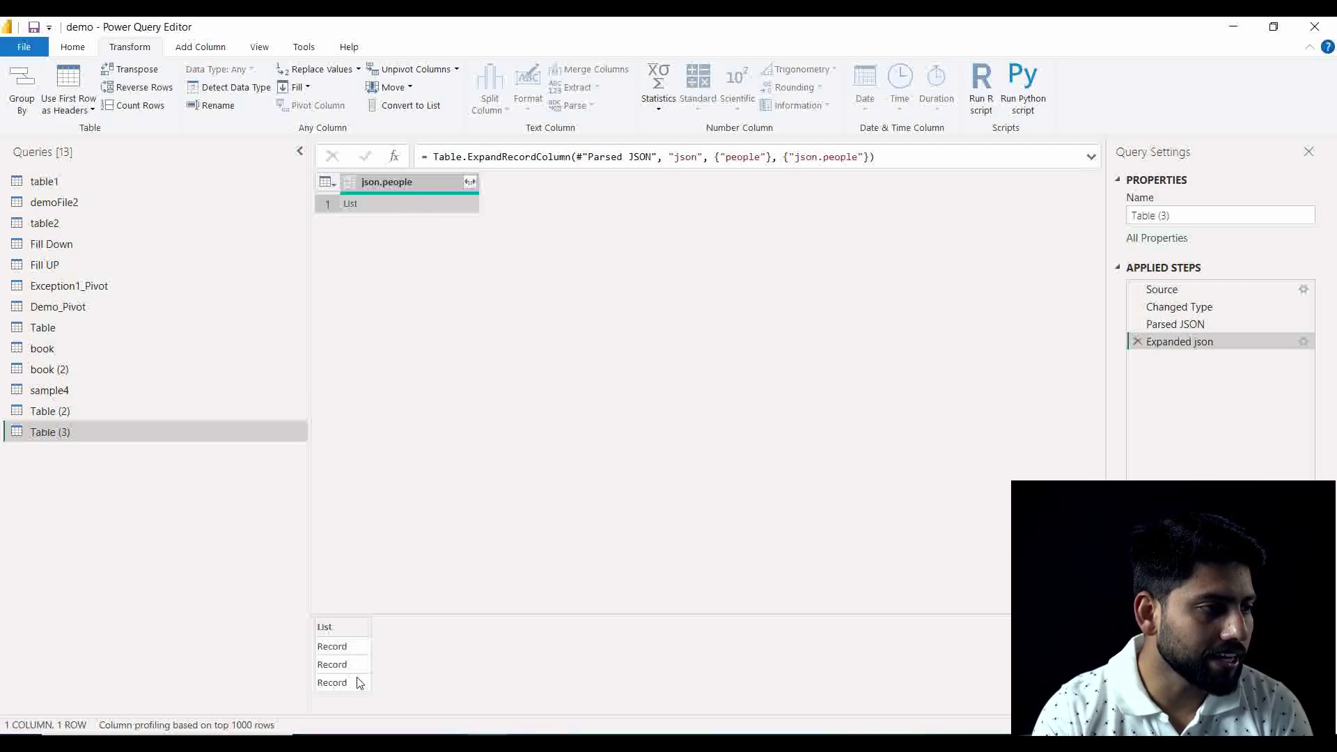
click(472, 184)
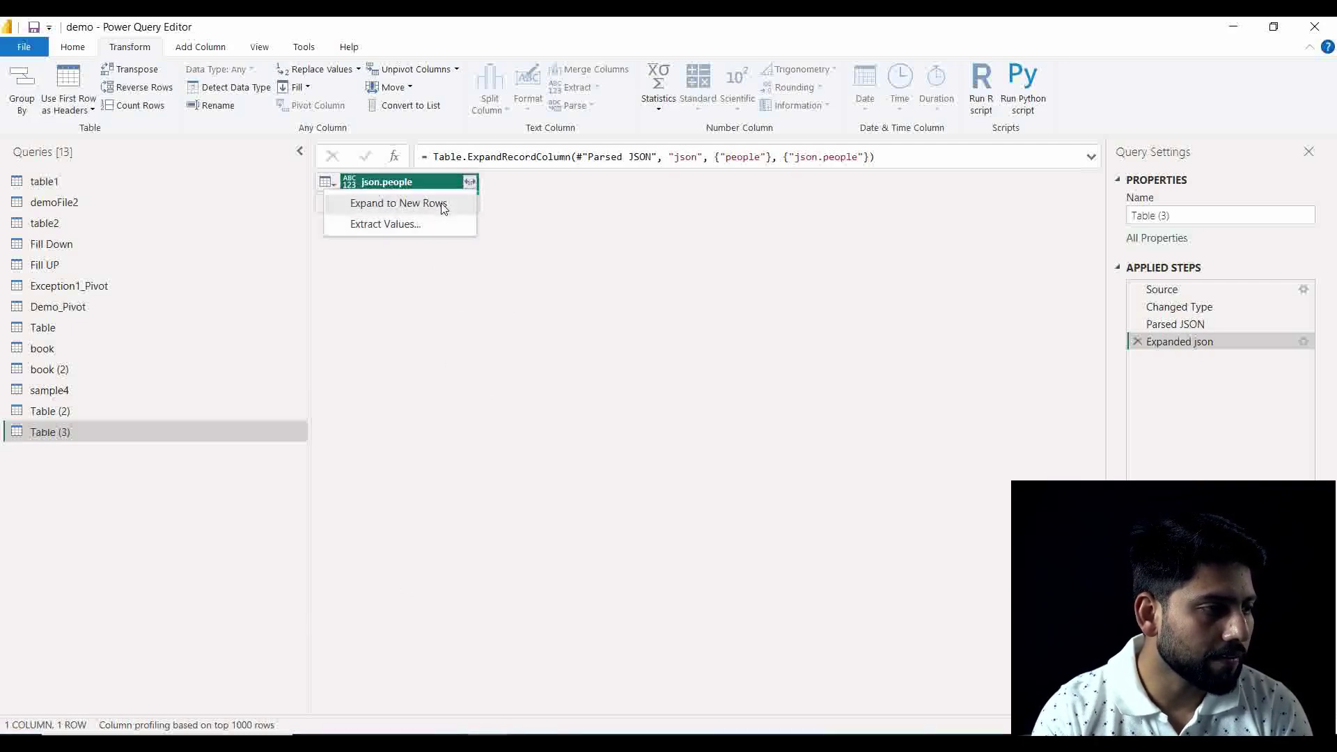
click(441, 223)
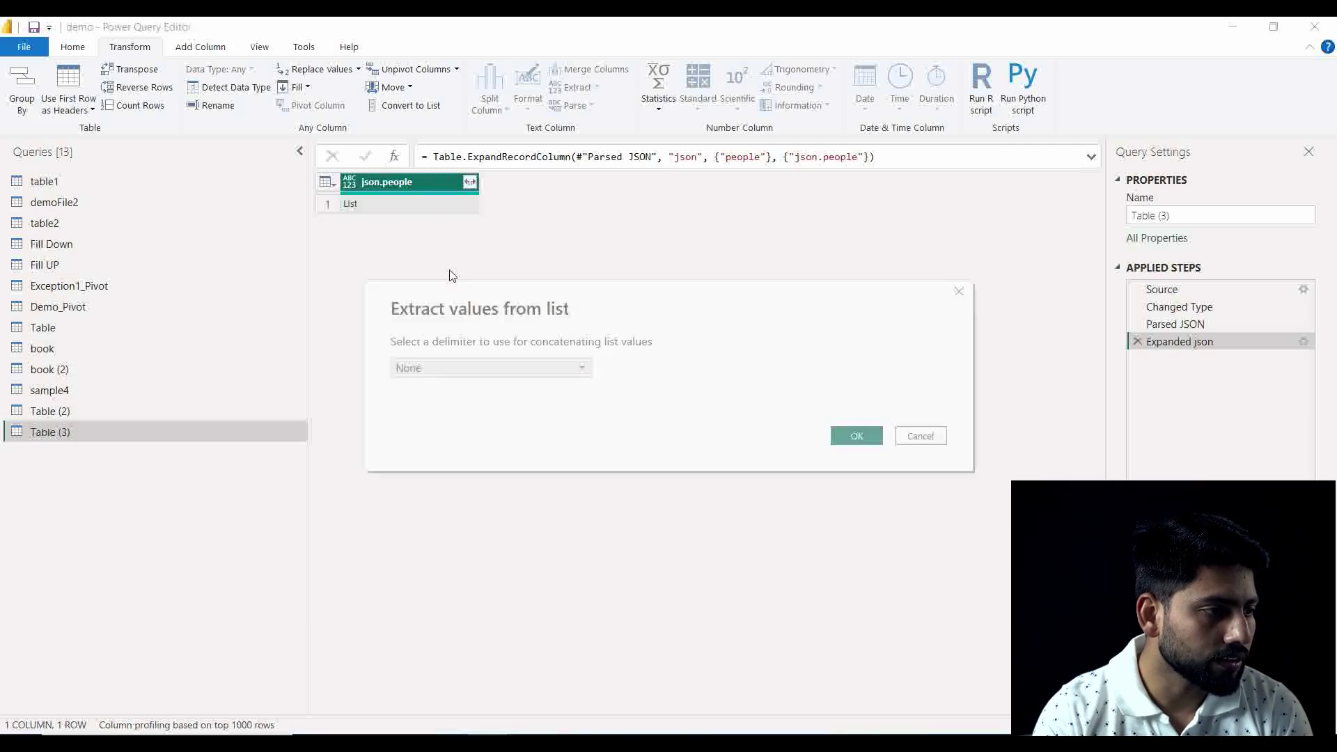
click(507, 370)
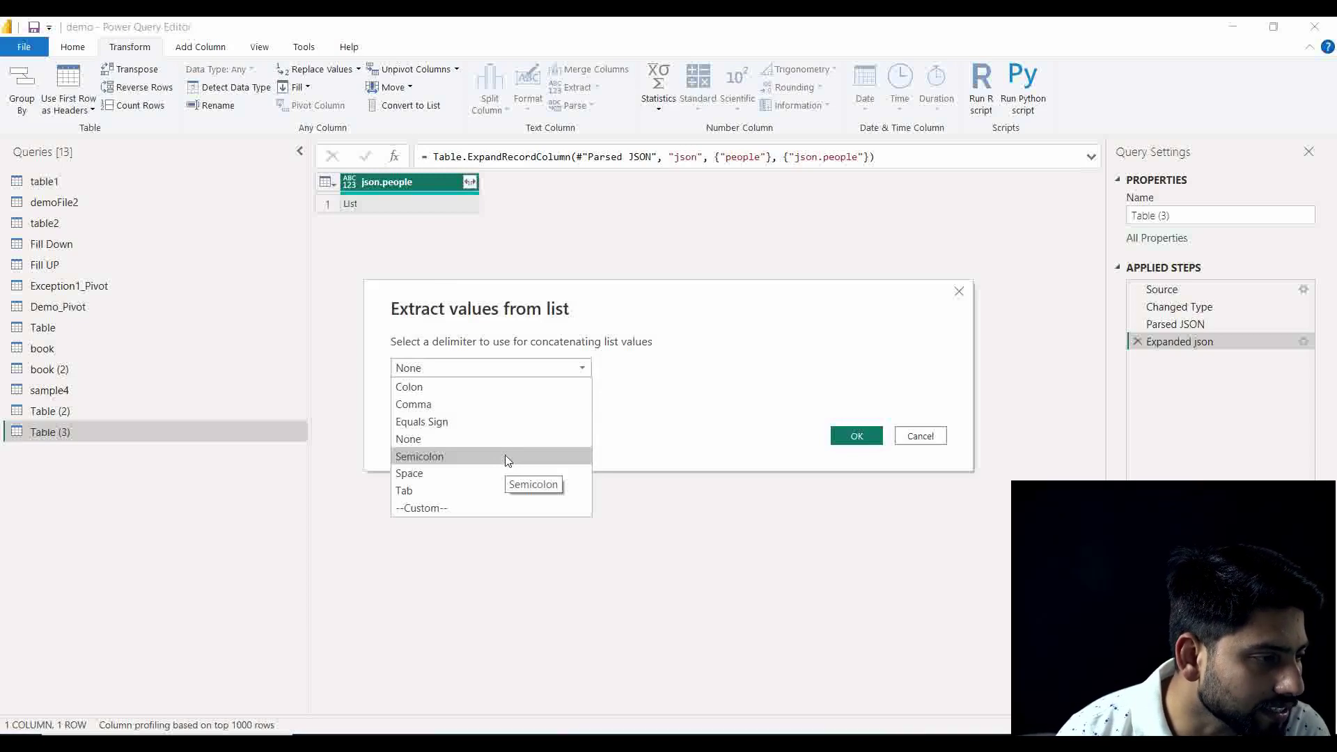
click(484, 408)
click(857, 436)
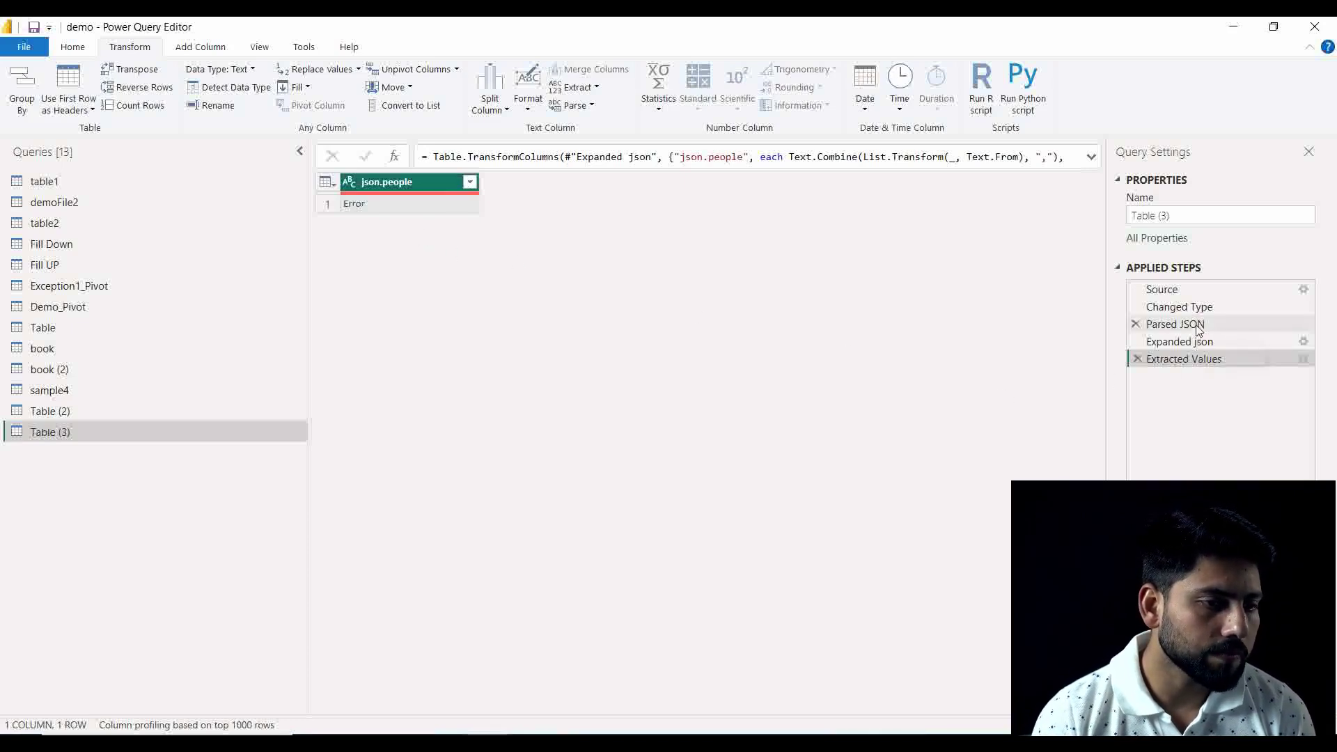
Remove the Extracted Values step from the query and expand the json.people list to new rows.
click(1195, 346)
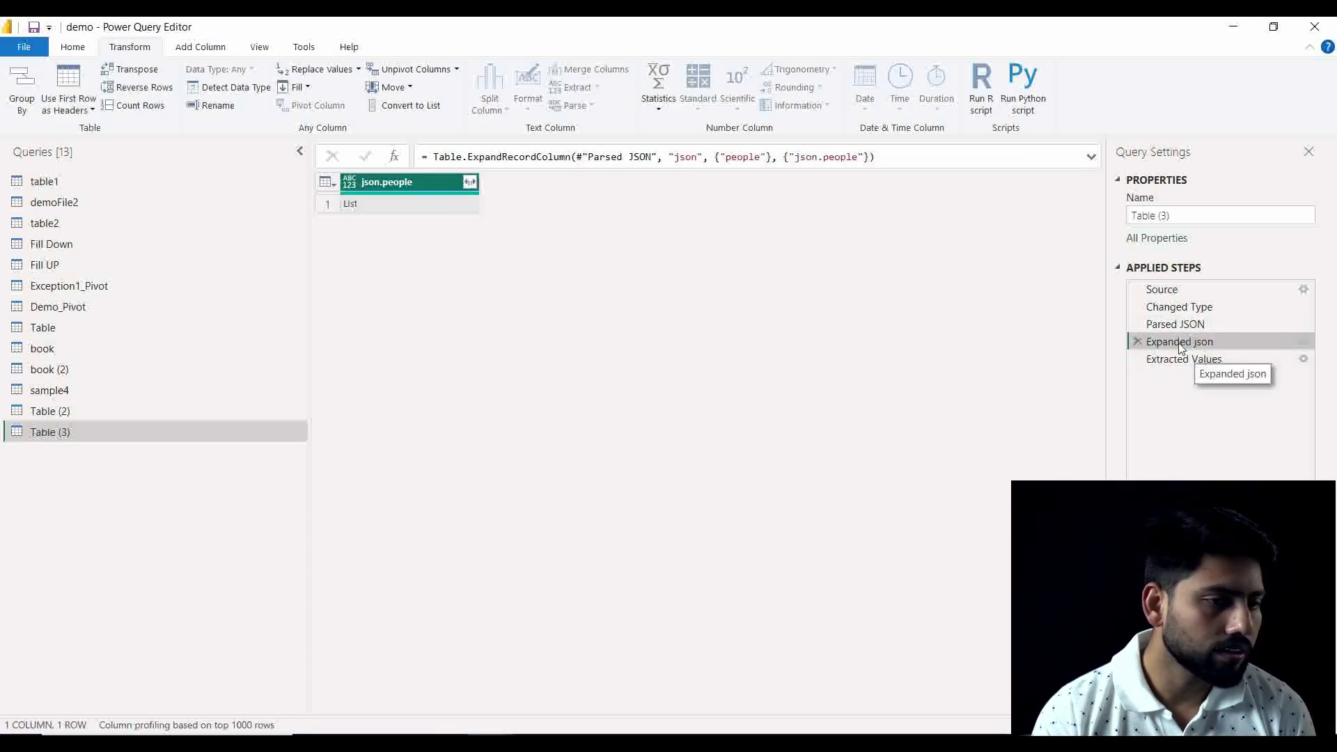
click(1137, 359)
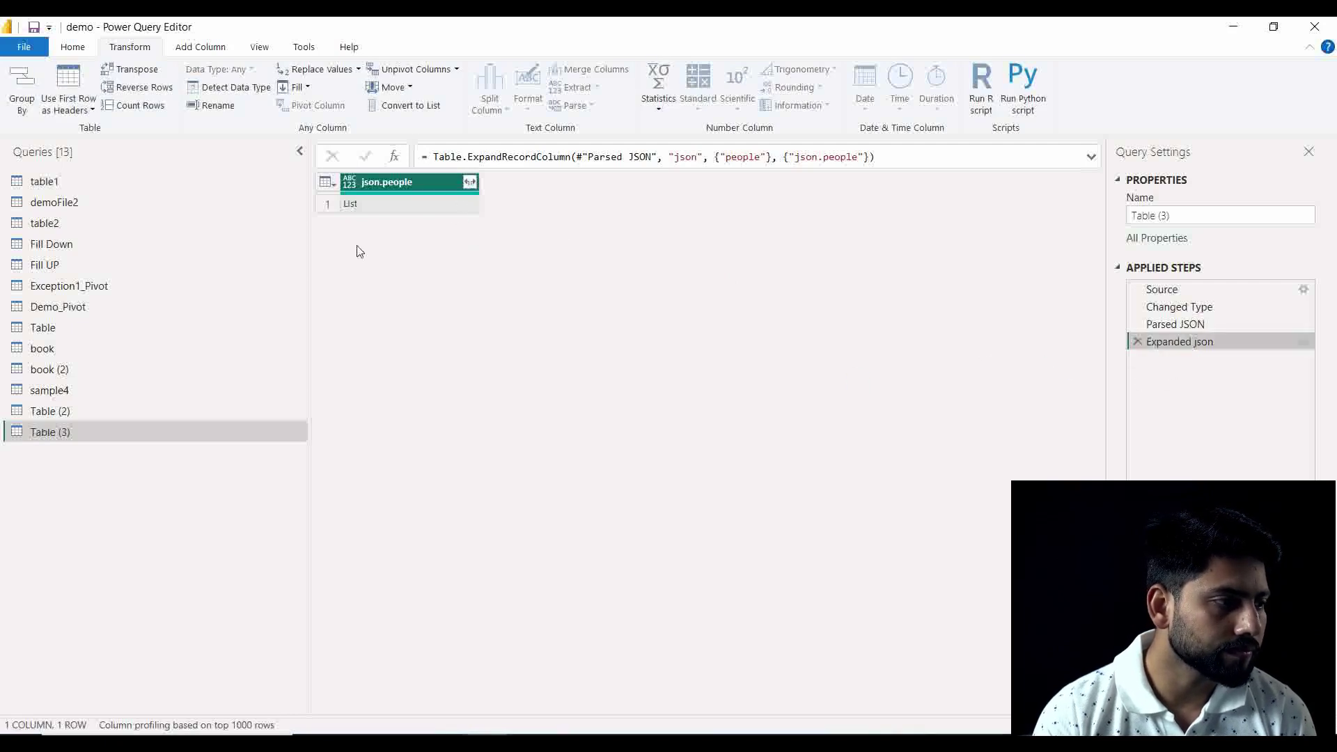
click(472, 181)
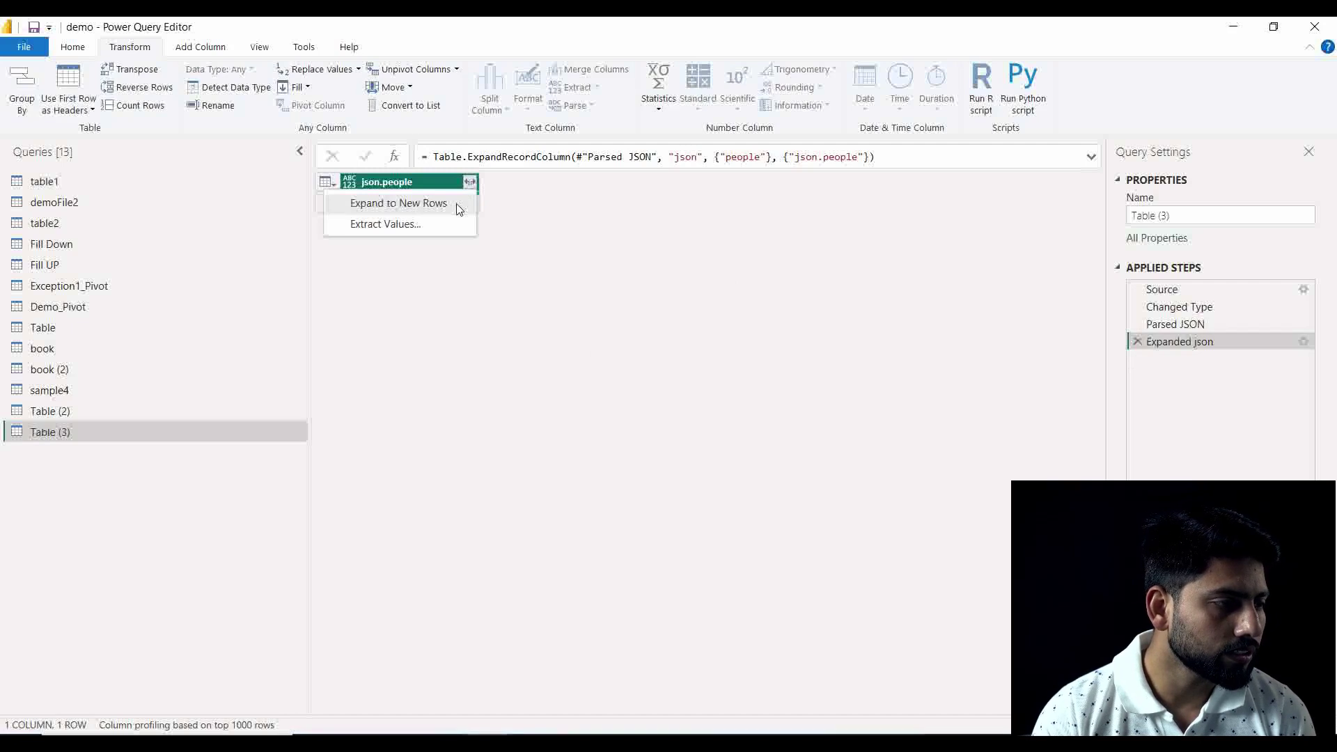
click(459, 204)
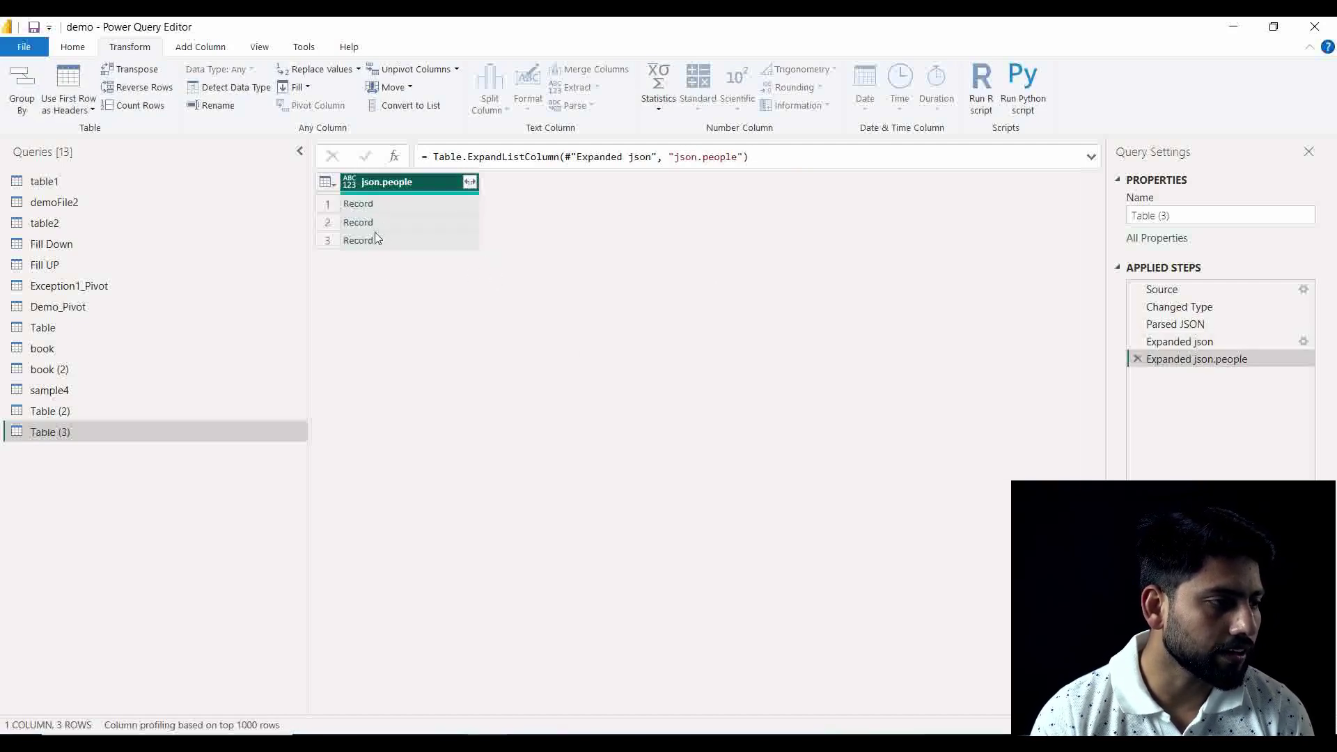
Expand the json.people records into firstName, lastName, gender, age and number, using the original column name as prefix.
click(471, 183)
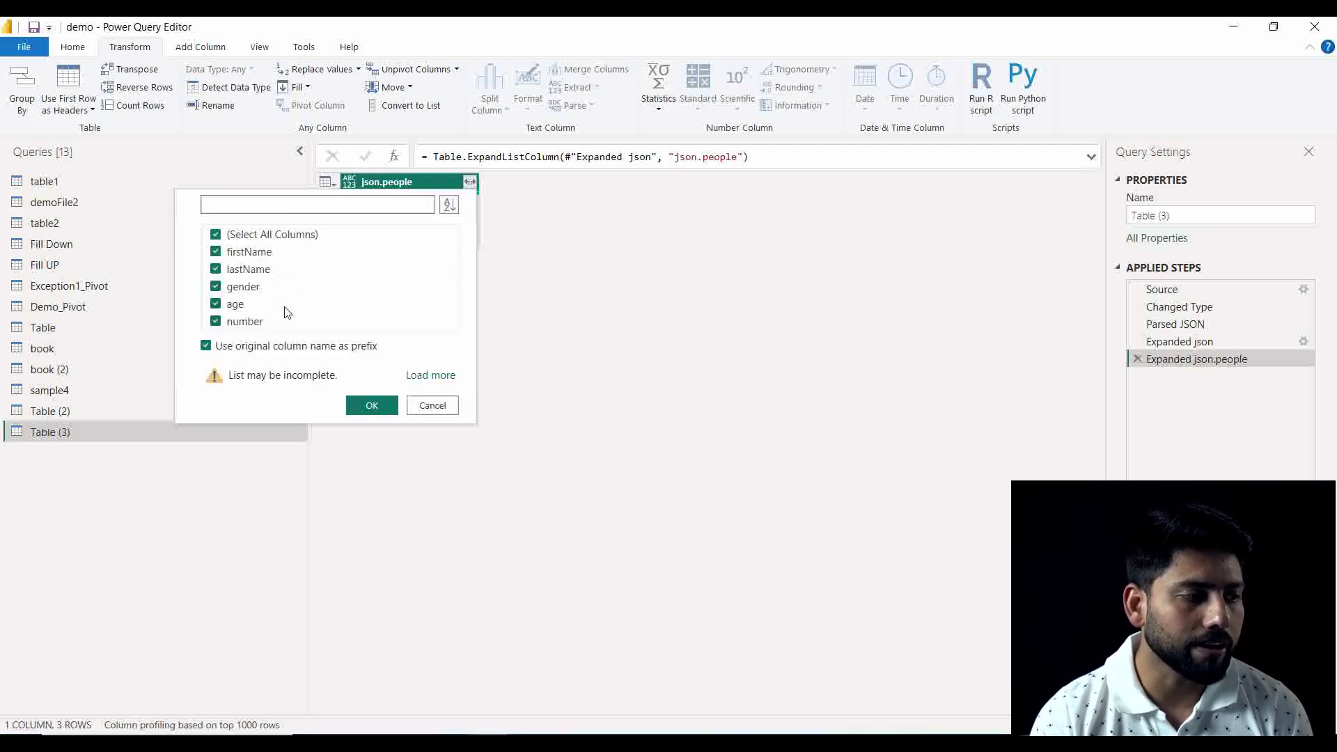
click(372, 407)
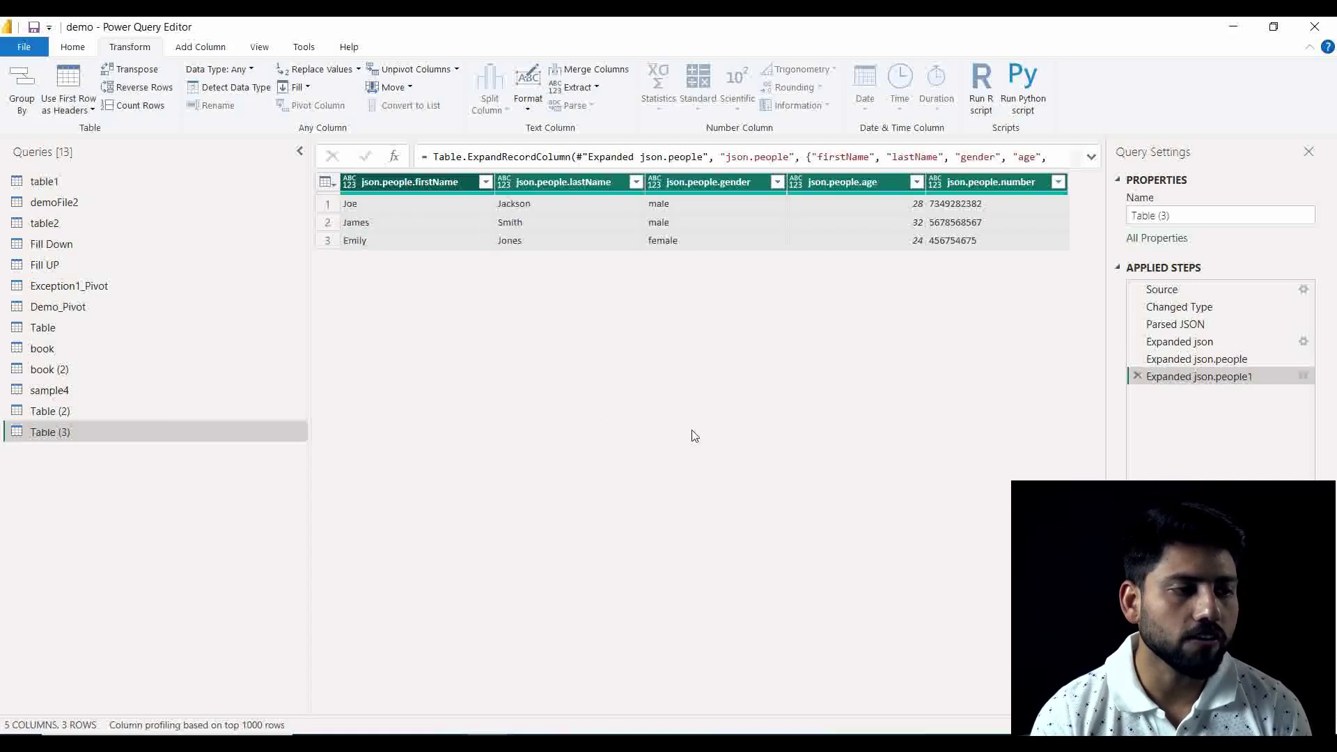